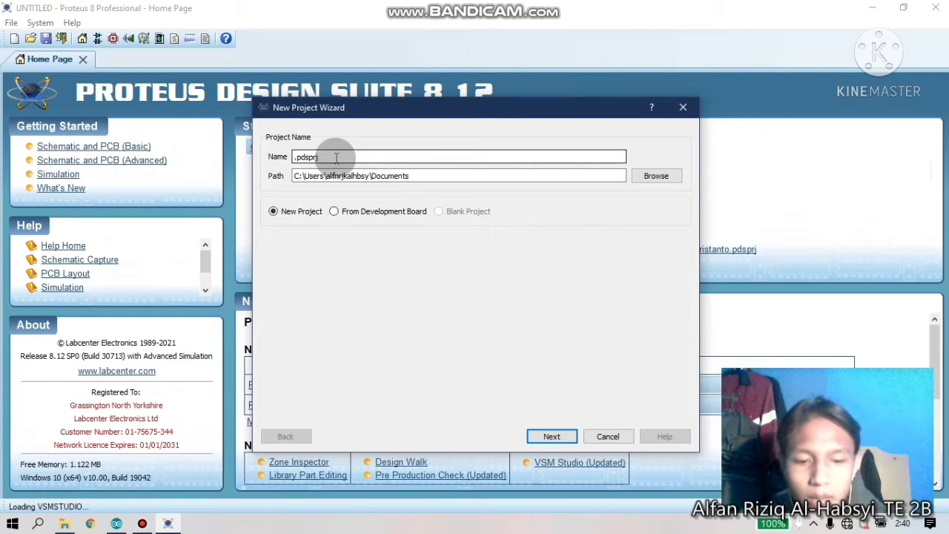
Create a new project named SensorFlame with a DEFAULT template schematic, no PCB layout and no firmware project
type("Se")
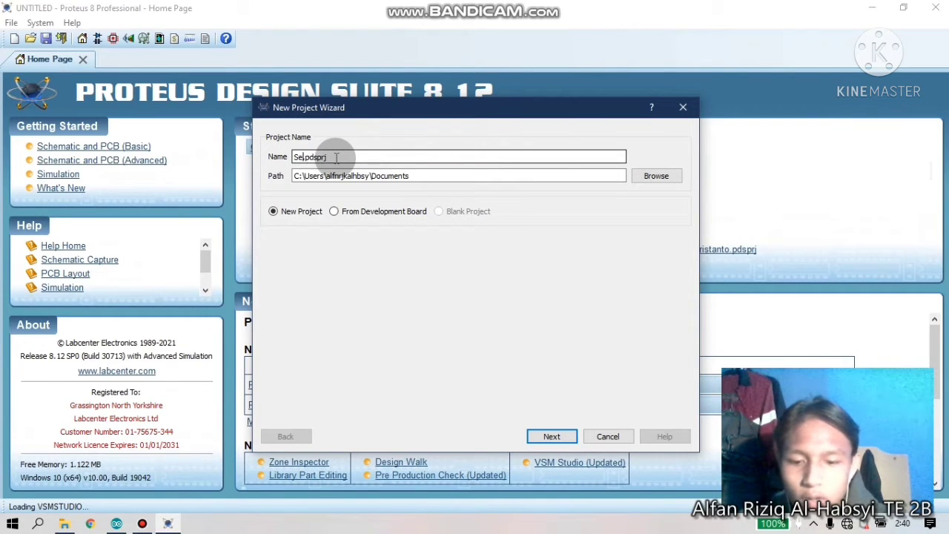
type("nsorFlame")
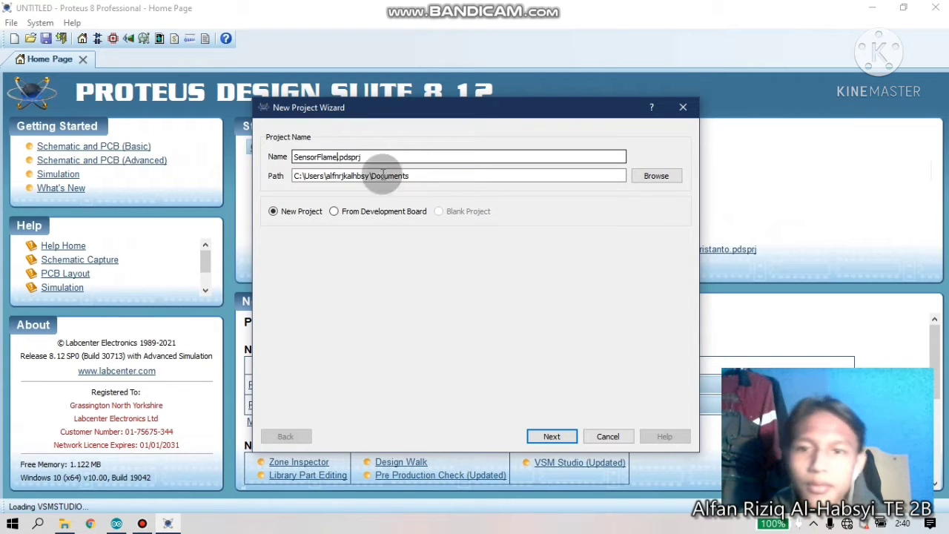
left_click(550, 439)
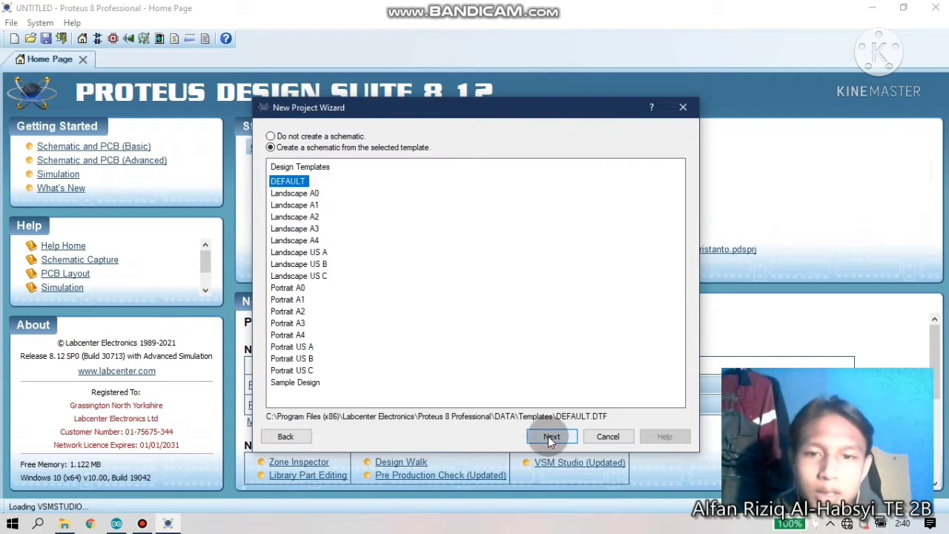
left_click(550, 438)
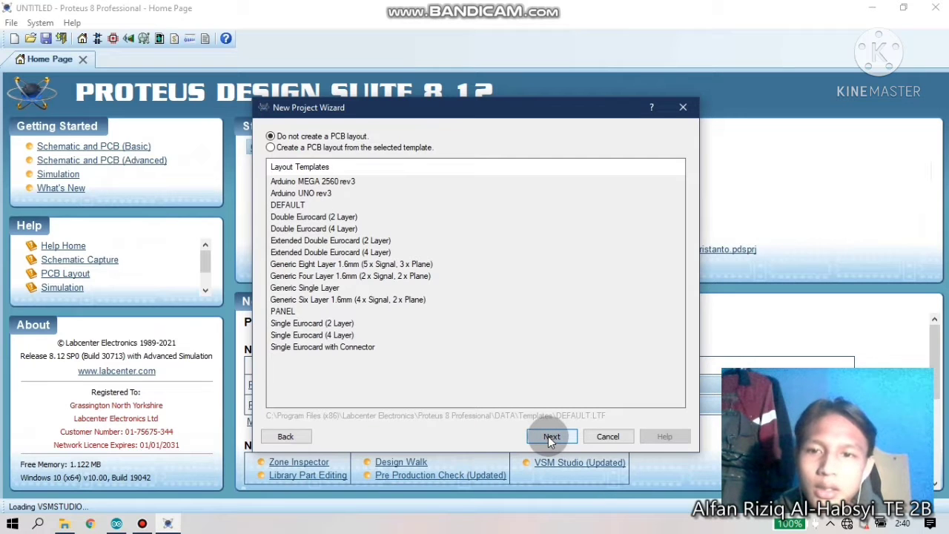
left_click(550, 438)
left_click(550, 437)
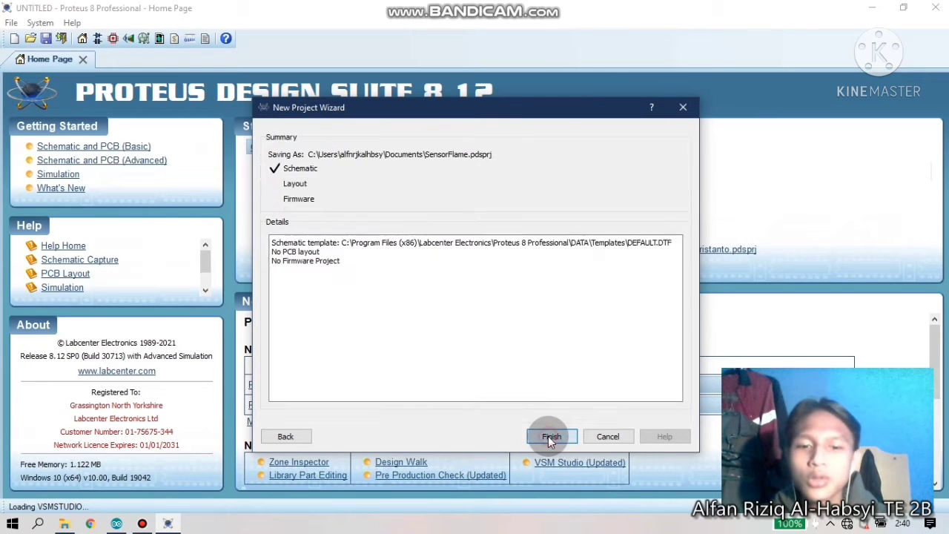
left_click(551, 438)
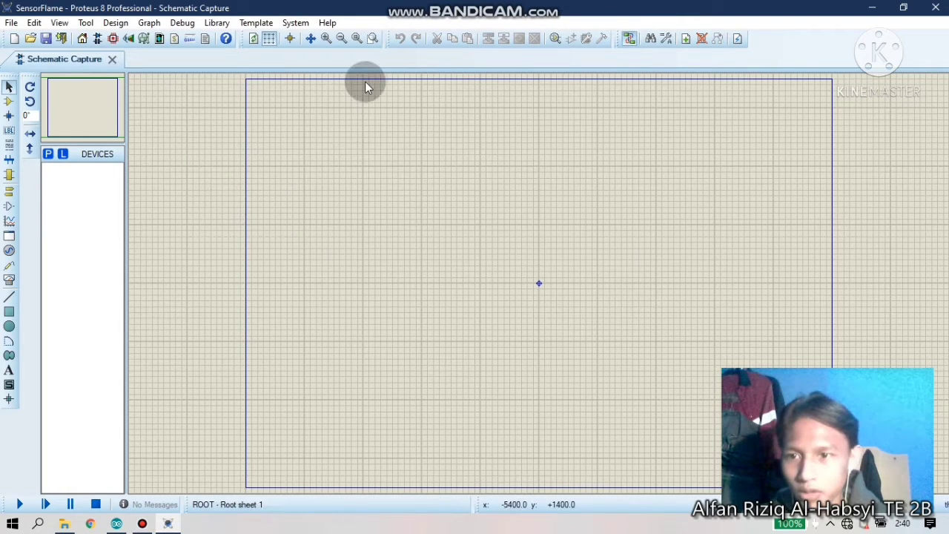
Search the device library for "arduino" and pick the ARDUINO UNO from the ArduinoTEP library
left_click(9, 101)
left_click(49, 154)
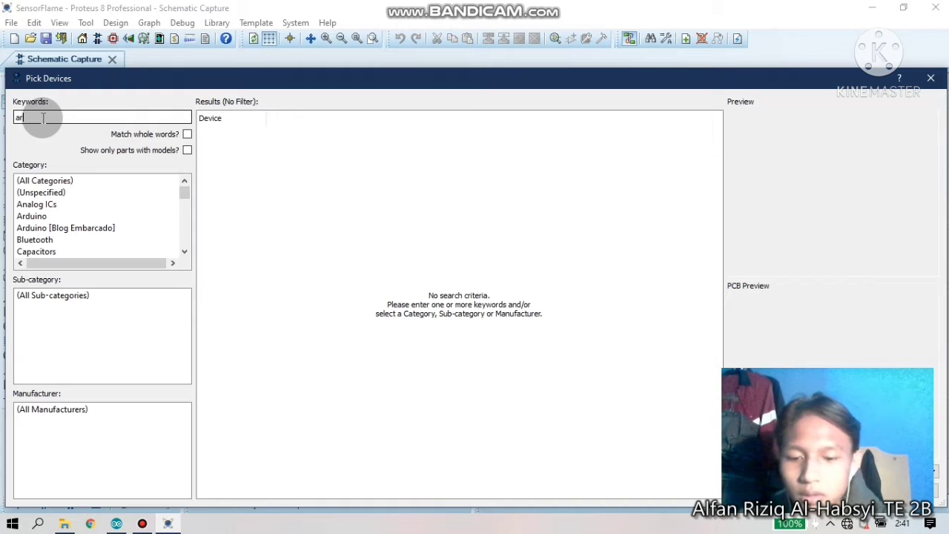
type("duino")
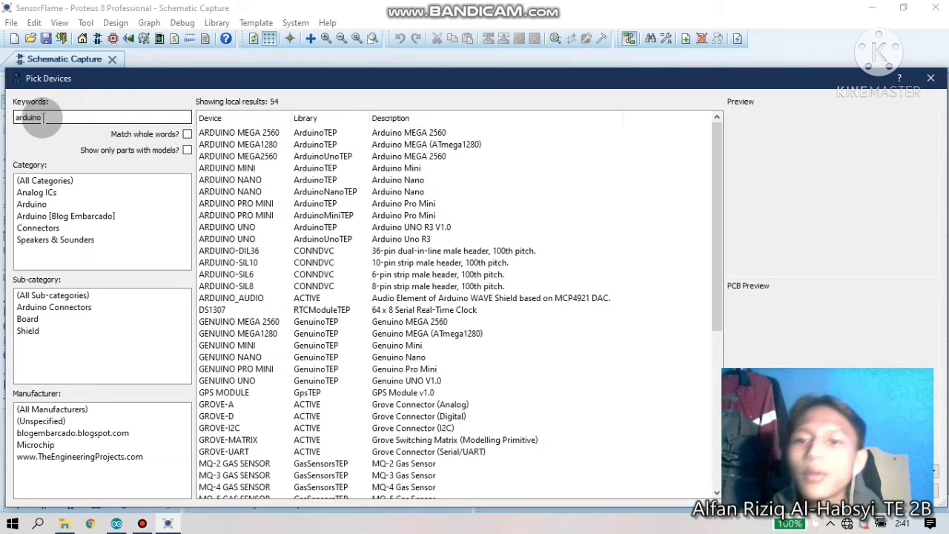
left_click(251, 228)
key("Down")
left_click(251, 228)
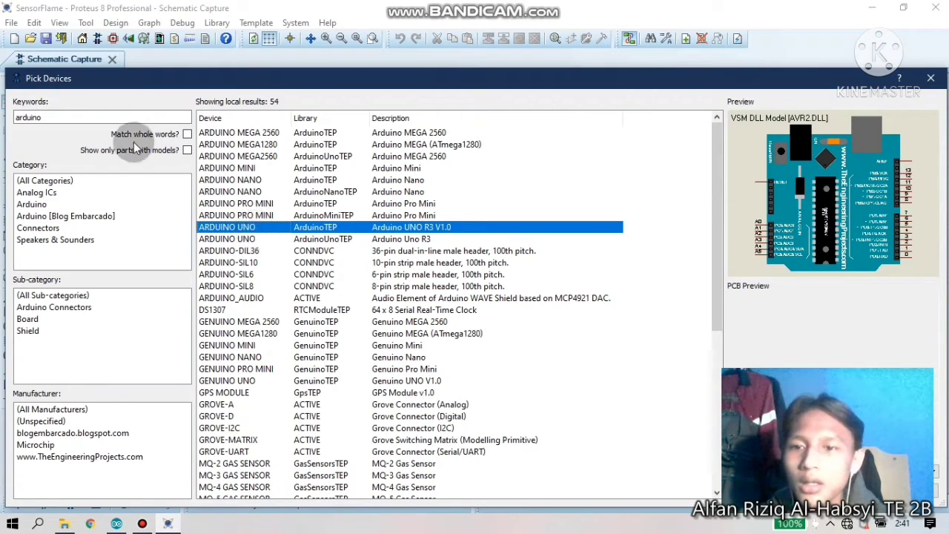
Try to find the flame sensor in the device library with the keyword "sensorflame"
left_click(76, 117)
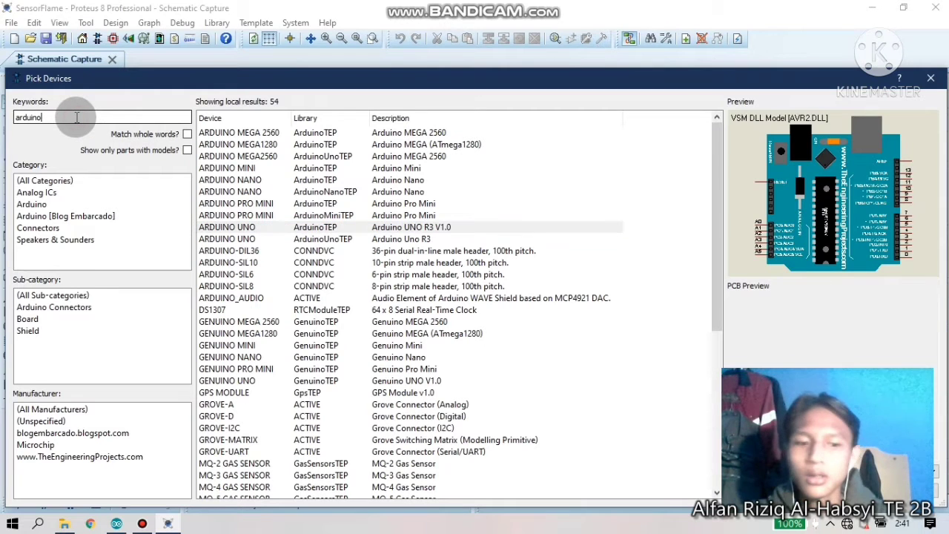
key("BackSpace")
key("BackSpace")
key("BackSpace")
key("BackSpace")
key("BackSpace")
key("BackSpace")
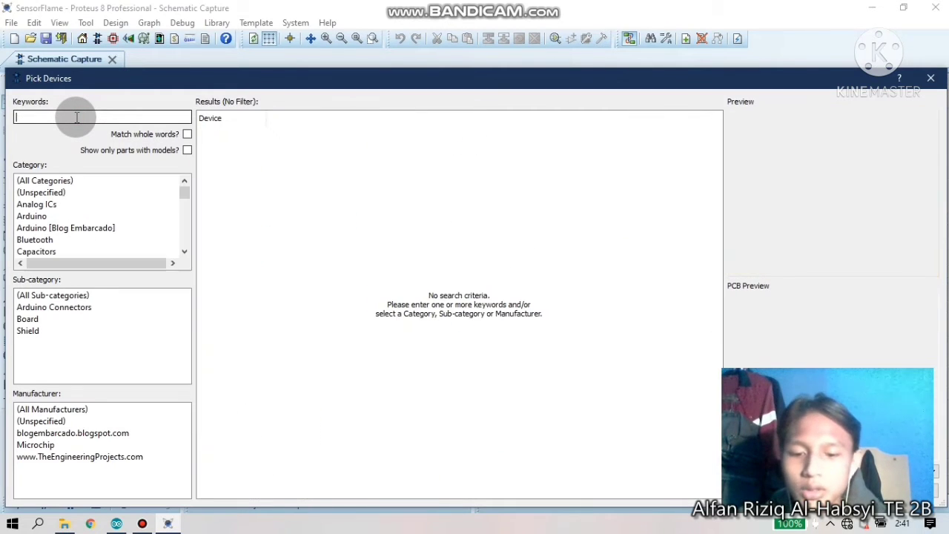
type("sensor")
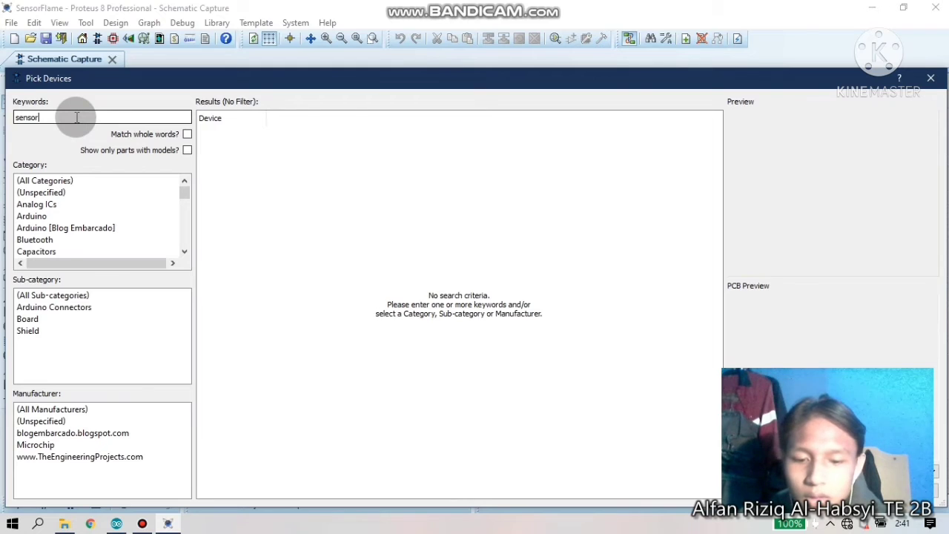
type("flame")
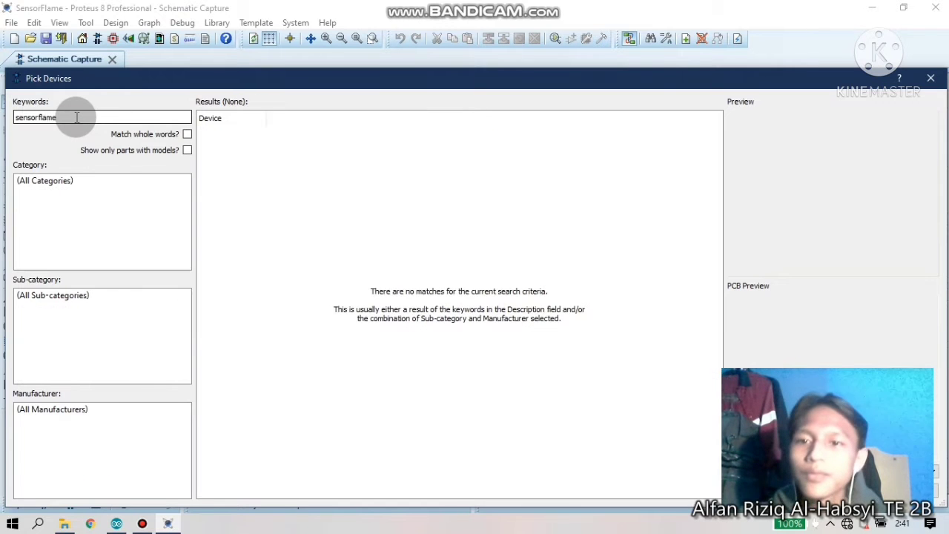
key("BackSpace")
key("BackSpace")
key("BackSpace")
key("BackSpace")
key("BackSpace")
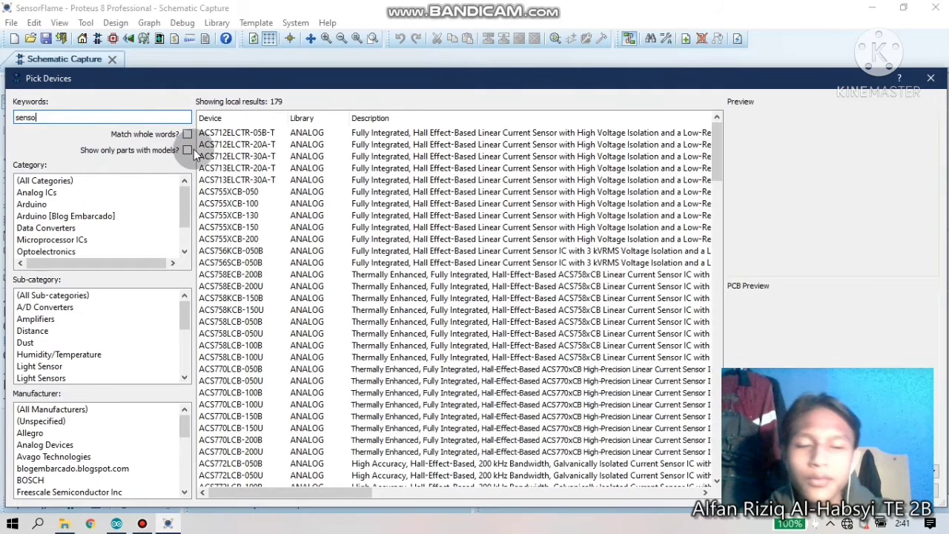
key("BackSpace")
key("BackSpace")
key("BackSpace")
key("BackSpace")
key("BackSpace")
type("flame")
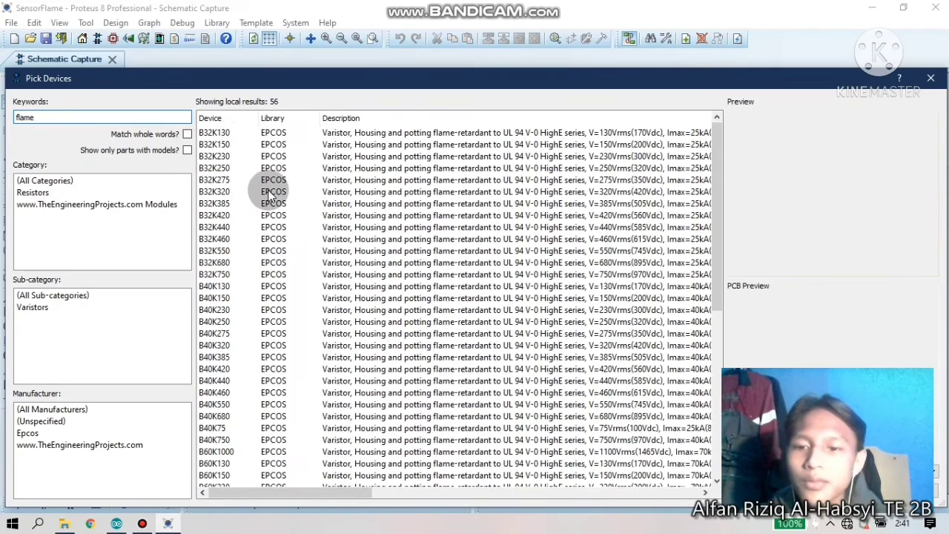
scroll(272, 194, "down", 8)
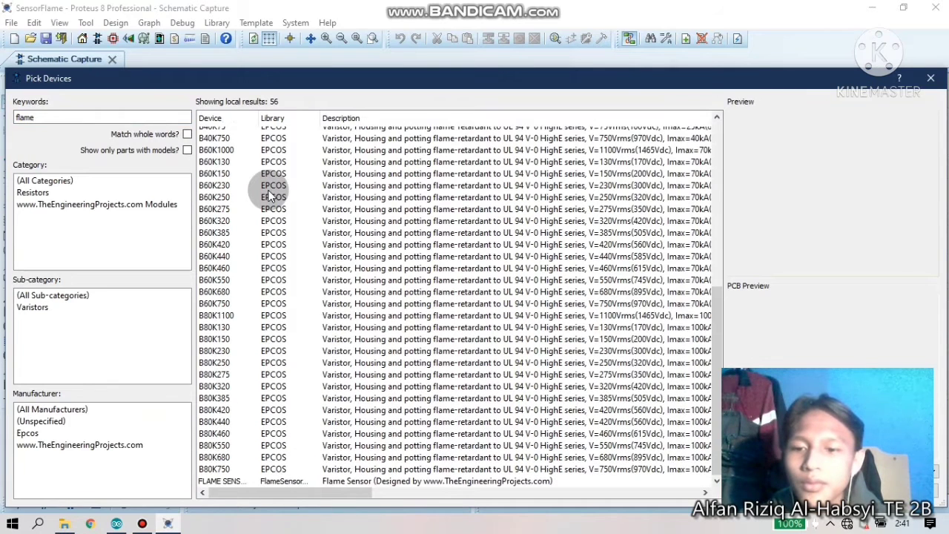
left_click(282, 482)
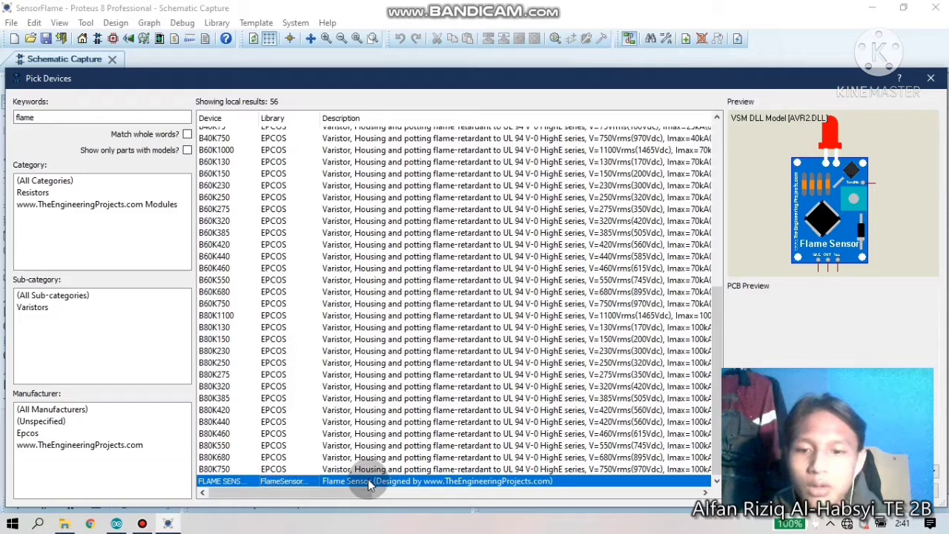
Search the device library for "lcd 16" and pick the LCD 16X2 alphanumeric display
left_click(50, 117)
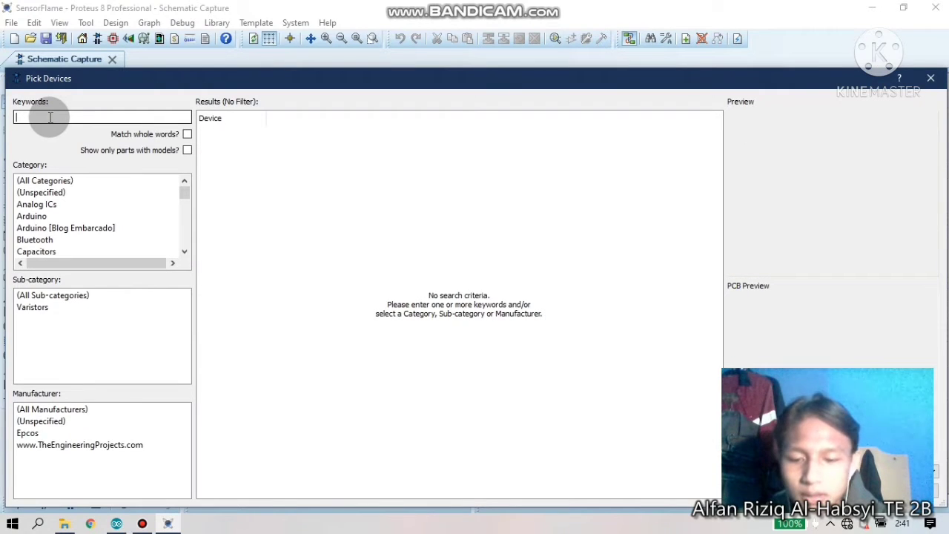
type("lcd")
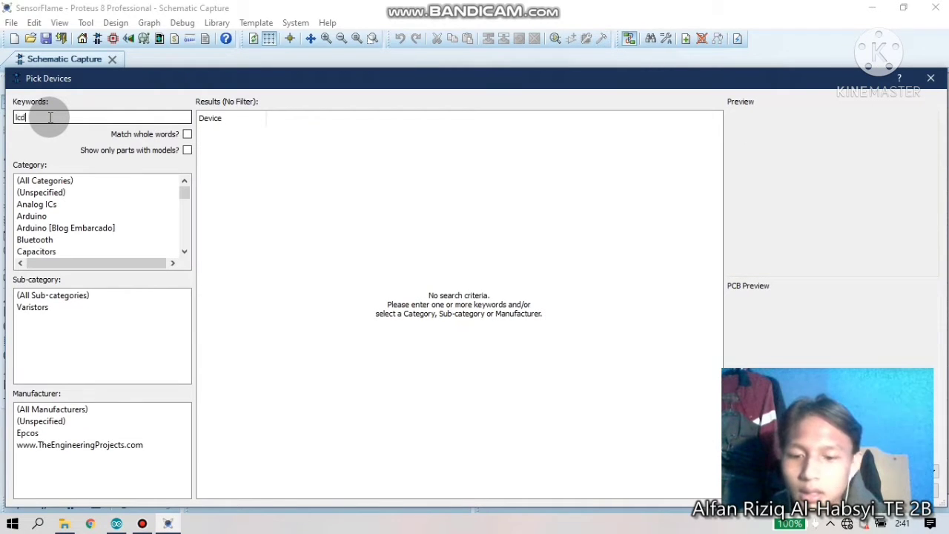
type(" 16")
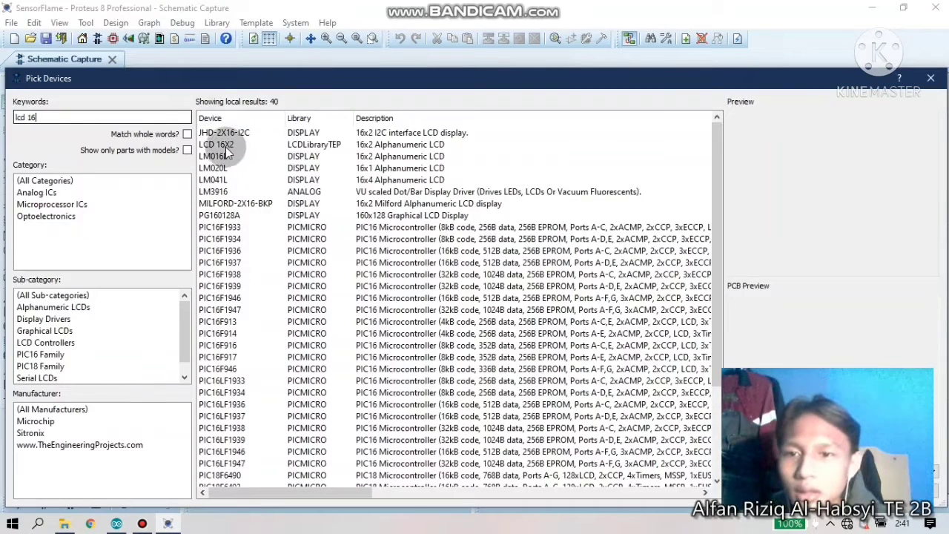
left_click(224, 146)
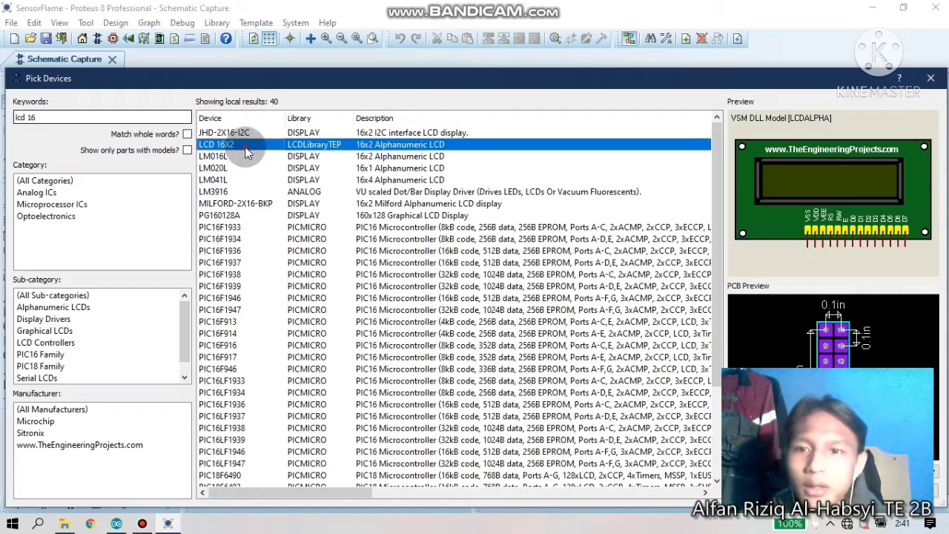
Search the device library for "led" and pick the animated LED-GREEN and LED-RED models
left_click(138, 116)
key("BackSpace")
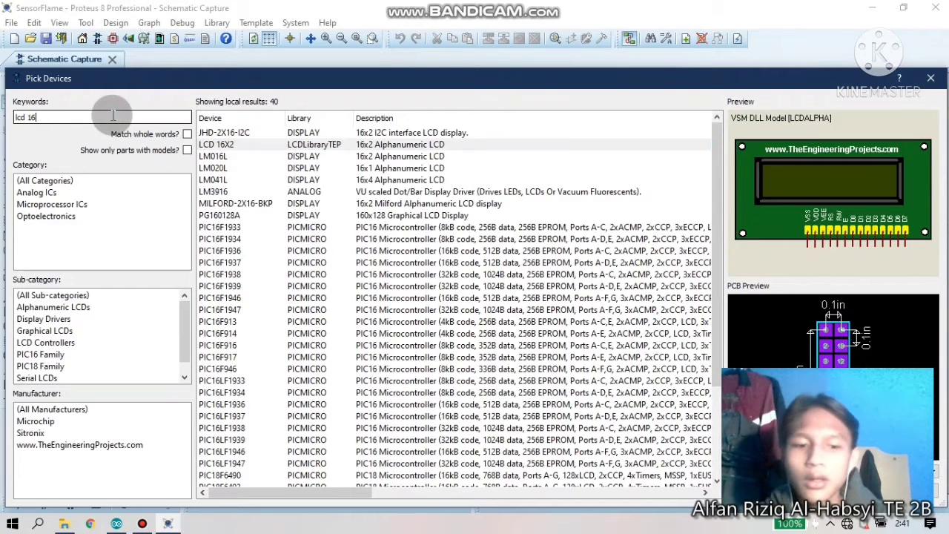
key("BackSpace")
key("BackSpace")
key("BackSpace")
key("BackSpace")
key("BackSpace")
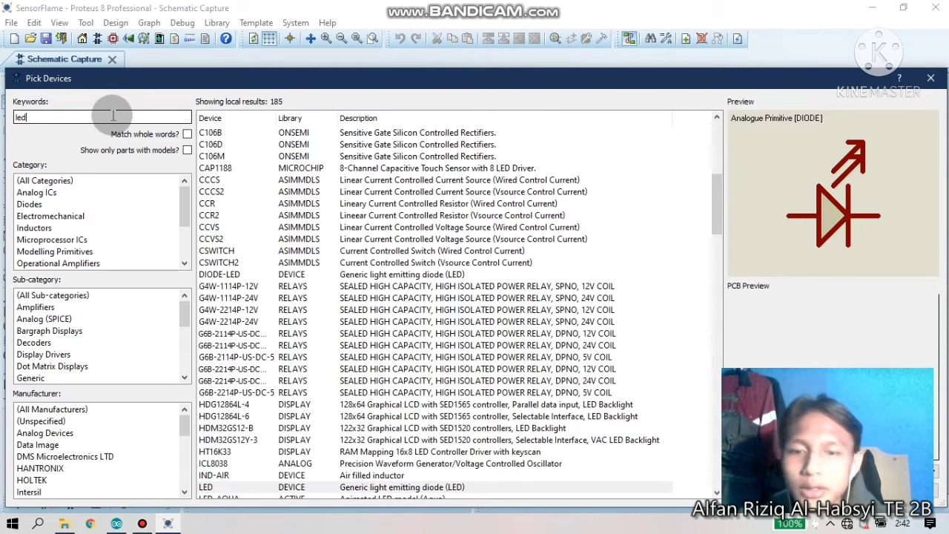
scroll(350, 289, "down", 2)
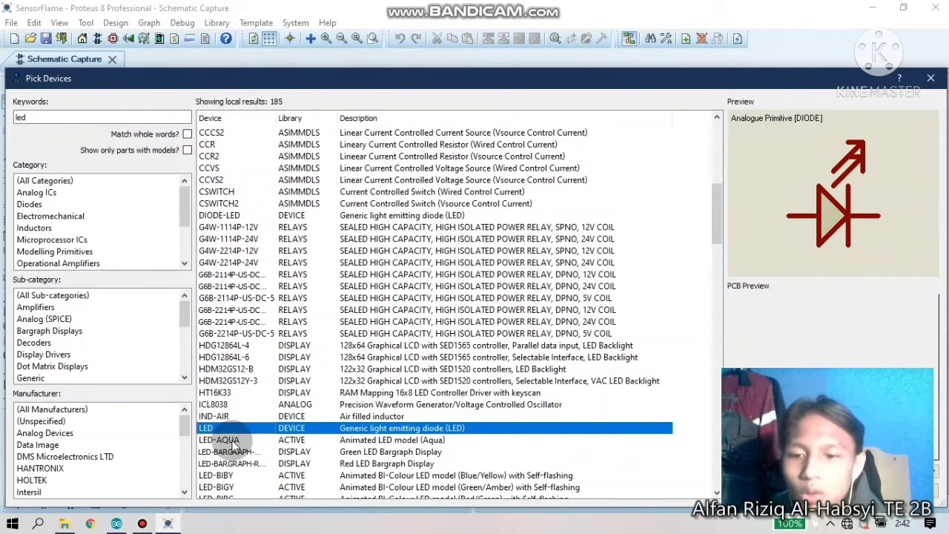
scroll(234, 443, "down", 2)
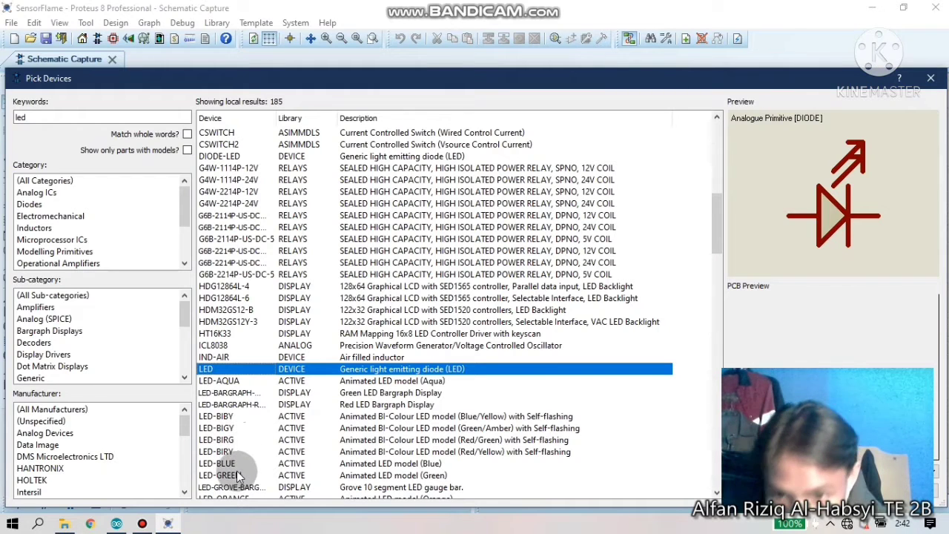
scroll(237, 475, "down", 3)
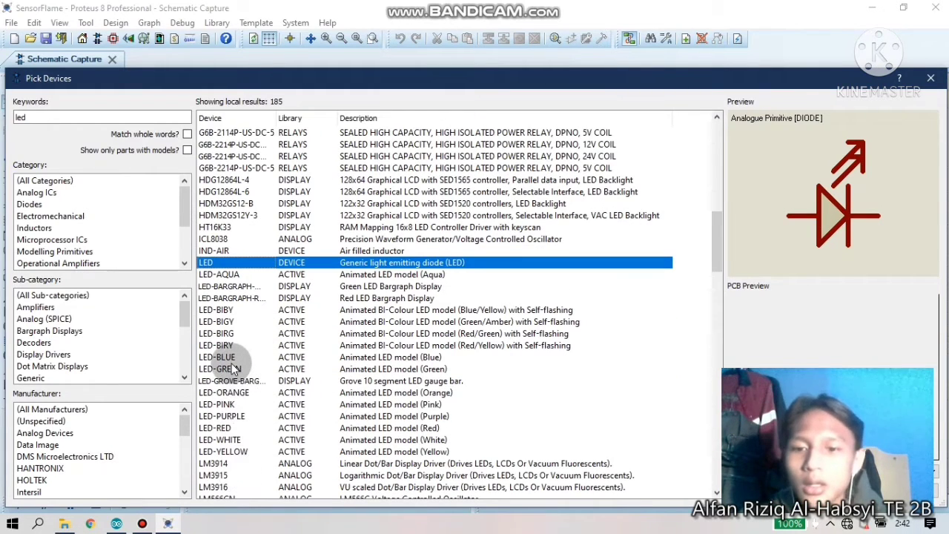
mouse_move(235, 373)
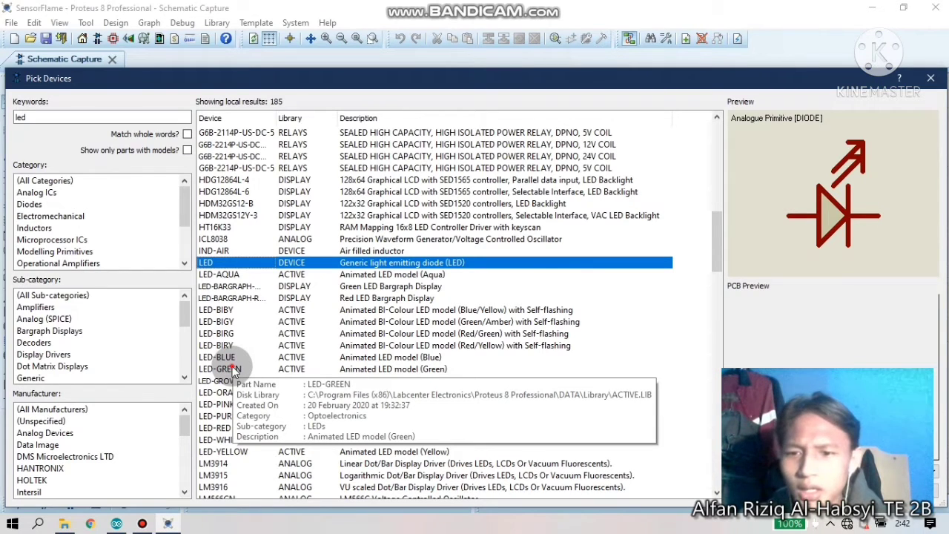
left_click(235, 371)
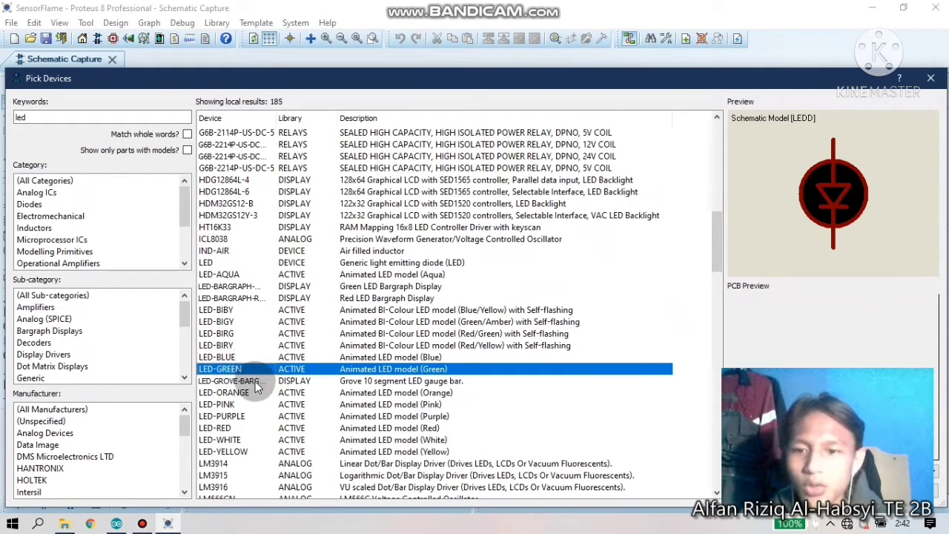
left_click(232, 428)
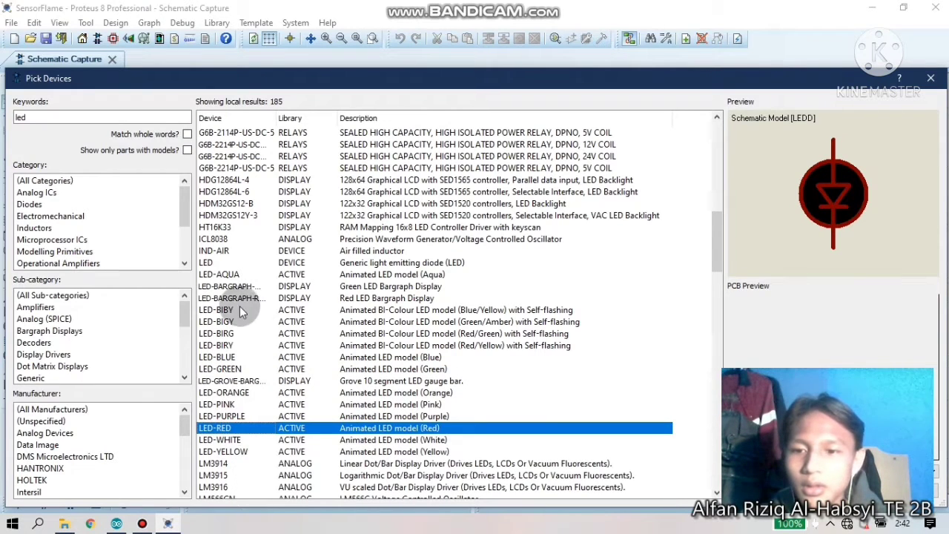
left_click(235, 369)
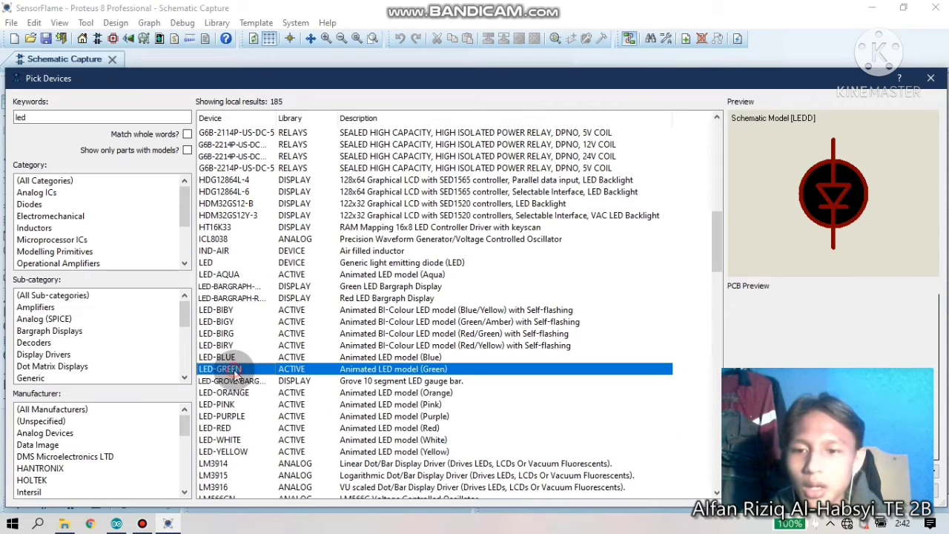
Search the device library for "buzz" and pick the DC operated BUZZER from the ACTIVE library
left_click(33, 120)
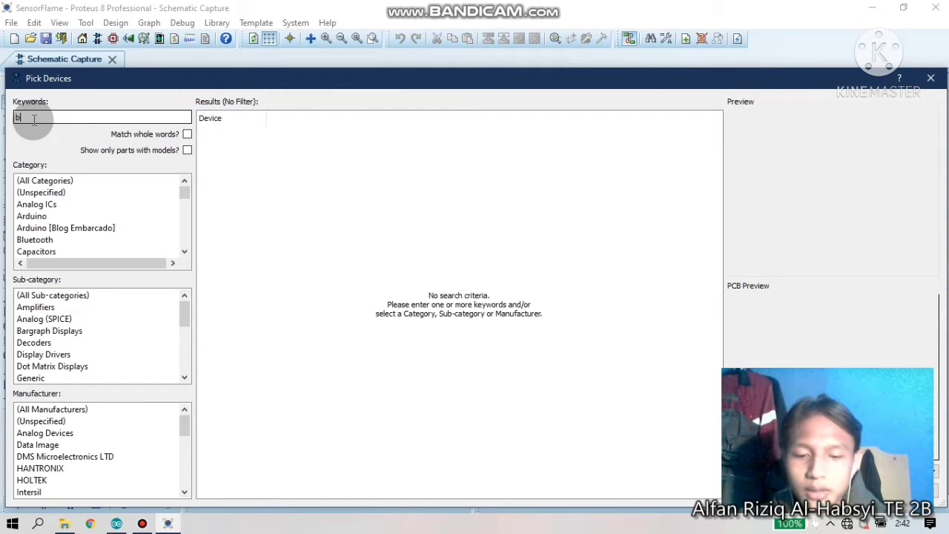
type("buzz")
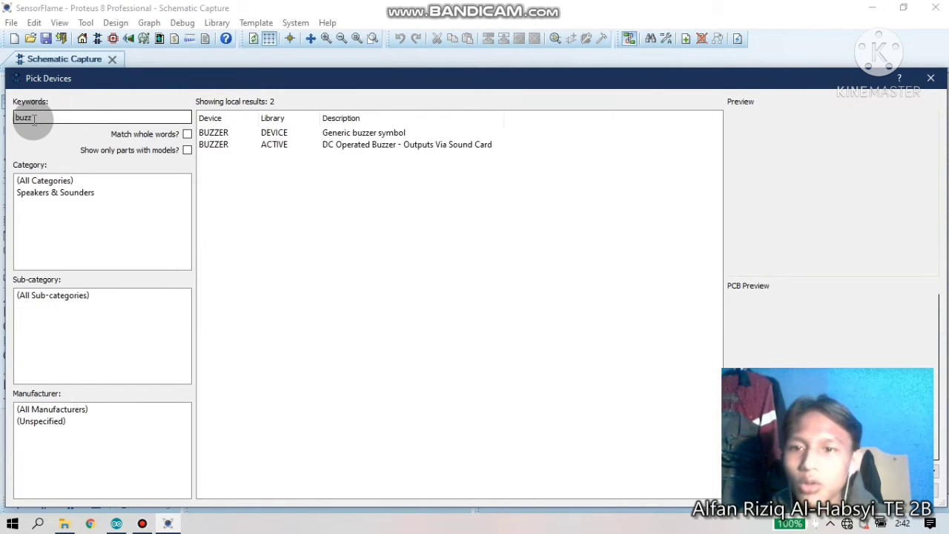
left_click(252, 147)
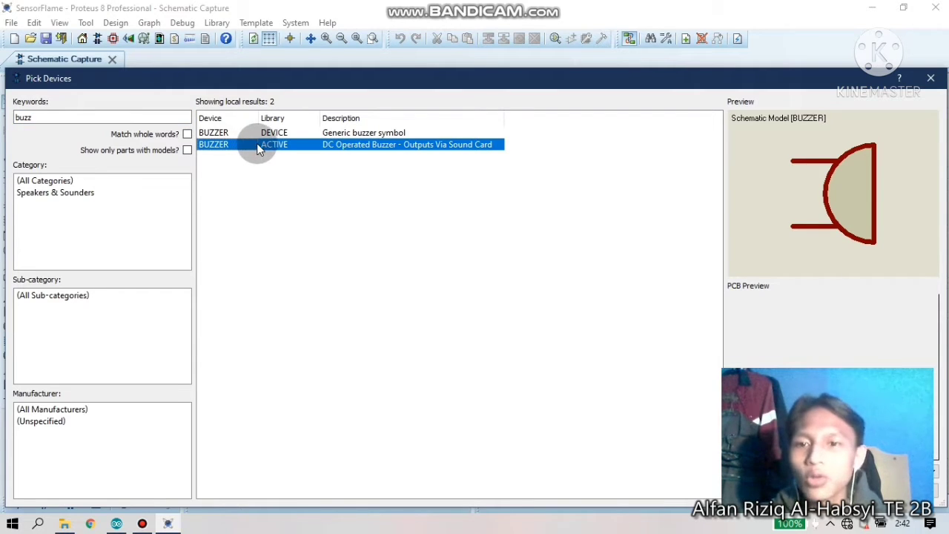
Search the device library for "pot", pick the POT-HG potentiometer from the ACTIVE library and close the device picker
left_click(102, 119)
key("BackSpace")
key("BackSpace")
key("BackSpace")
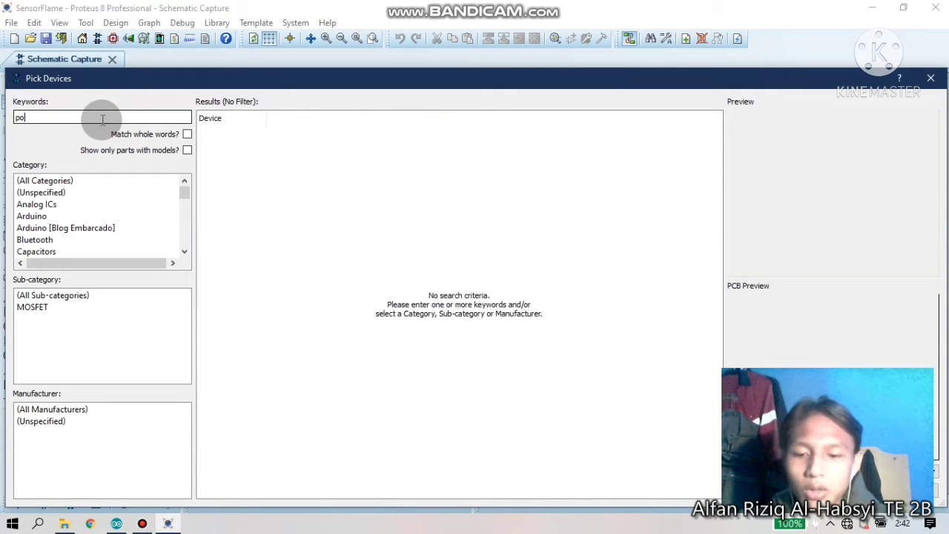
type("pot")
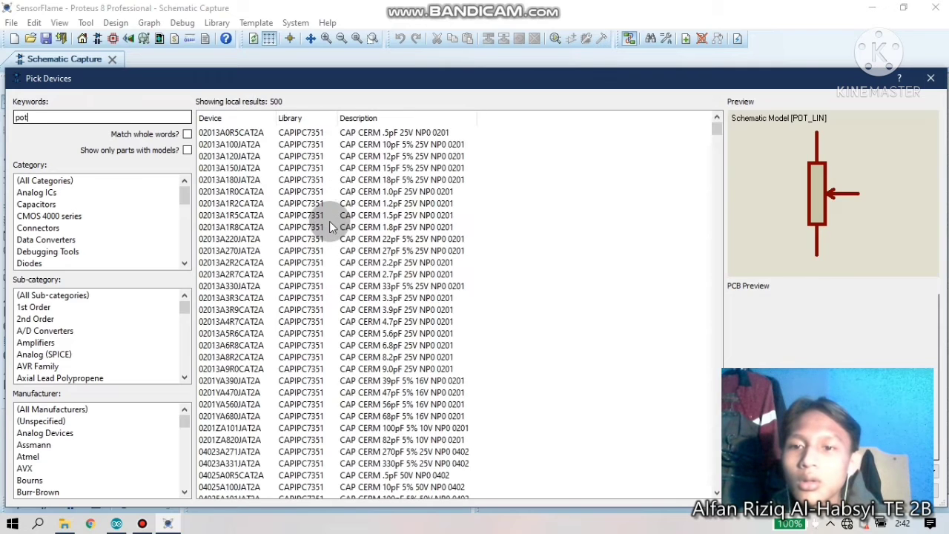
left_click(330, 227)
scroll(331, 227, "down", 2)
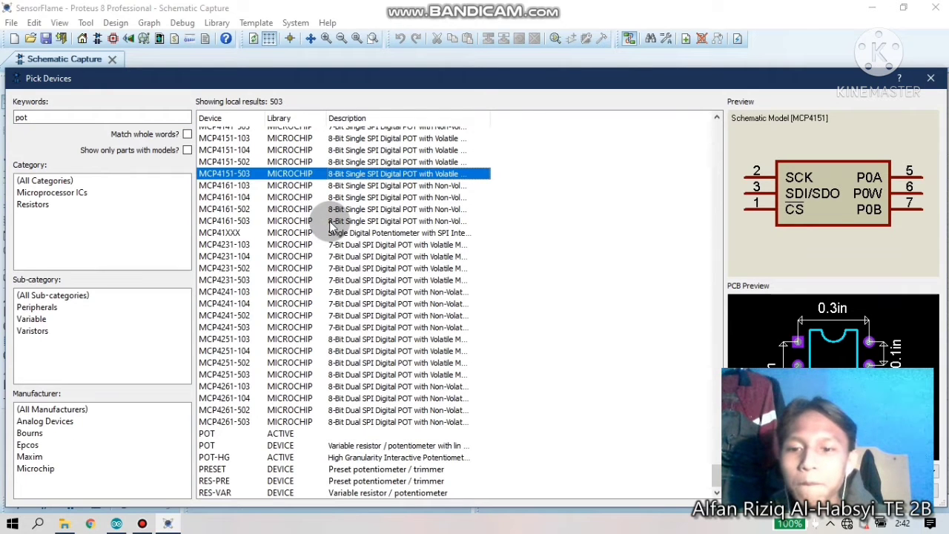
left_click(226, 457)
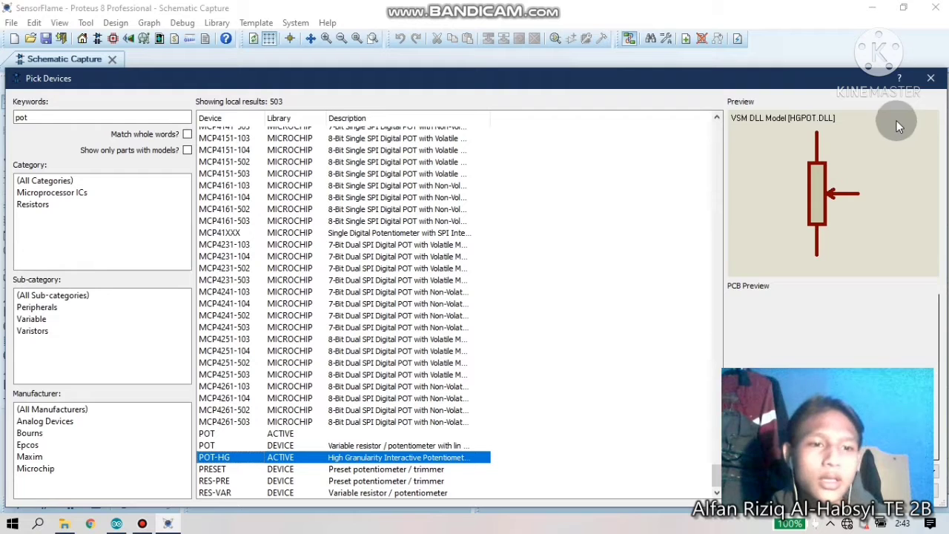
left_click(930, 77)
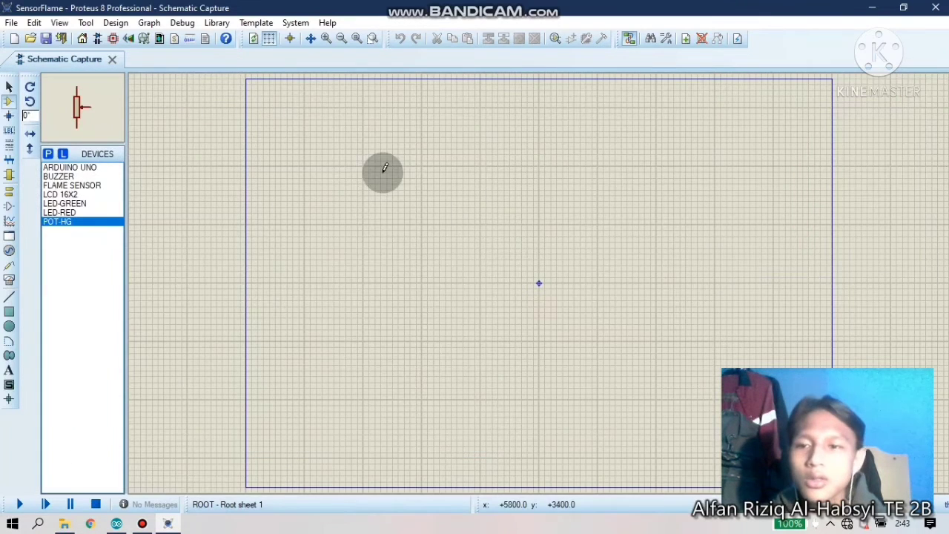
Place the ARDUINO UNO in the lower-left area of the schematic sheet
left_click(73, 168)
left_click(74, 176)
left_click(74, 185)
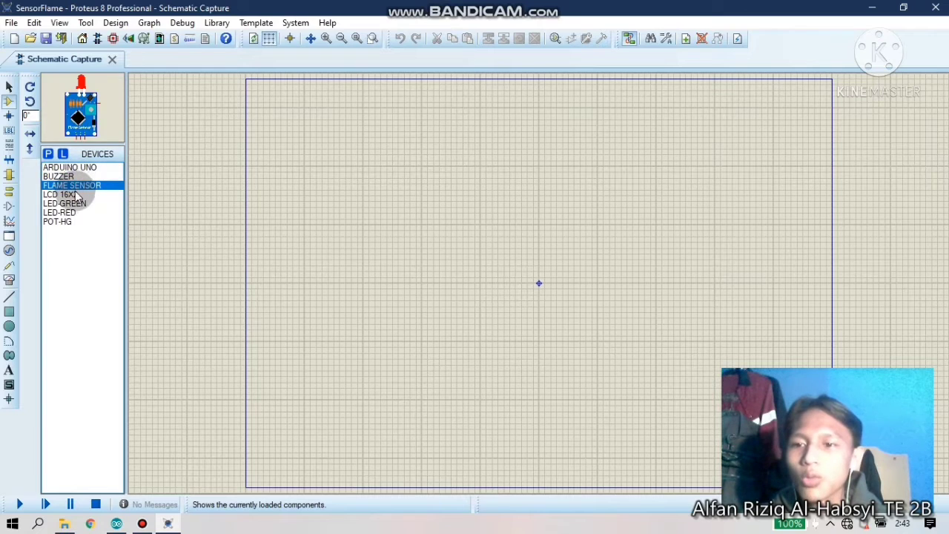
left_click(74, 195)
left_click(69, 167)
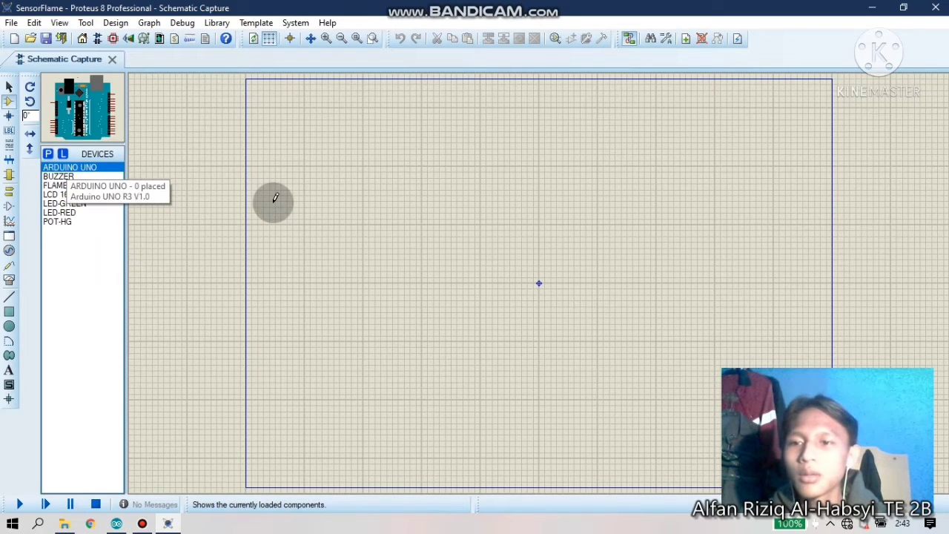
left_click(328, 271)
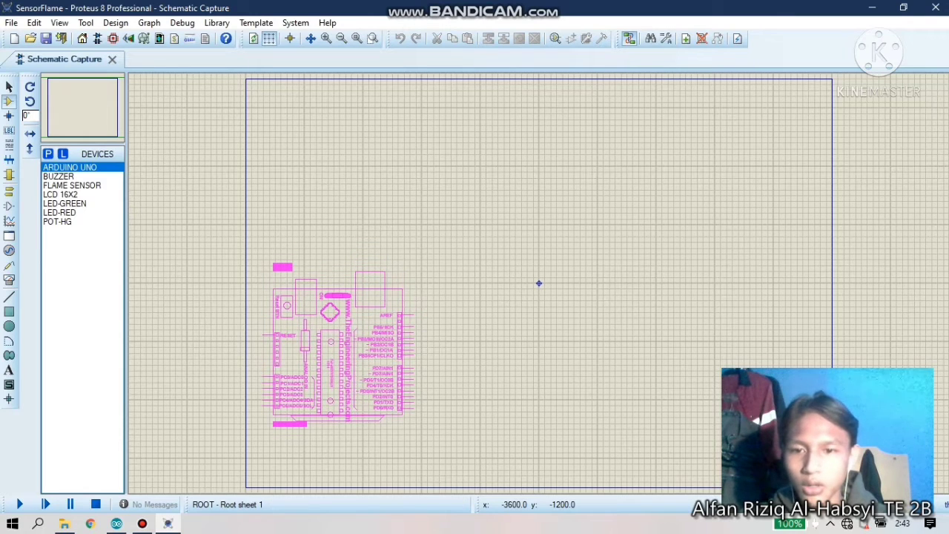
left_click(338, 349)
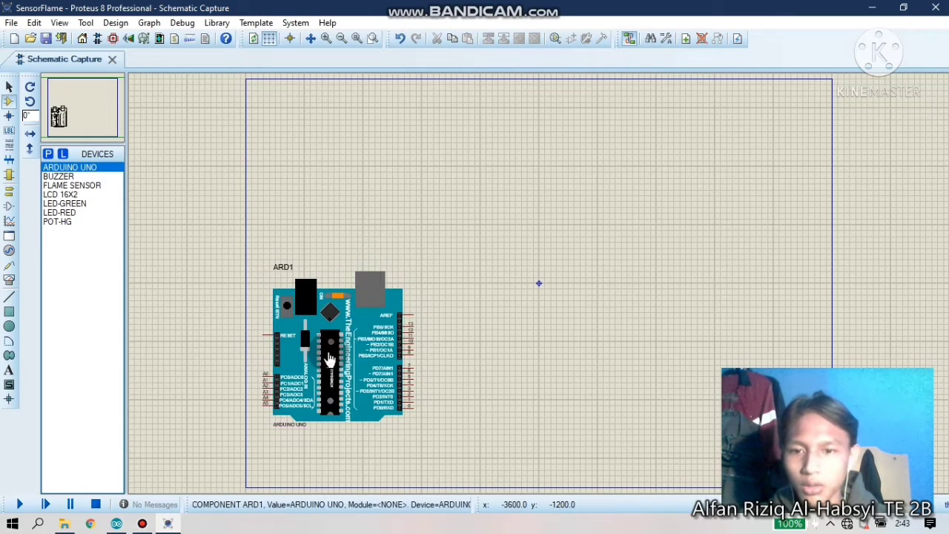
Place a LED-RED rotated to 90° between the Arduino and the sheet's right edge, with a LED-GREEN directly above it in the same orientation
left_click(70, 215)
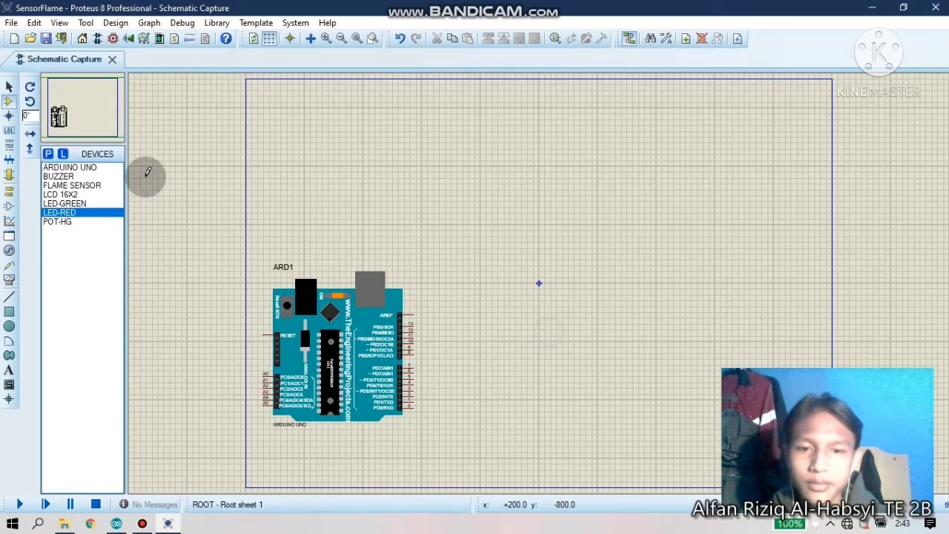
left_click(30, 102)
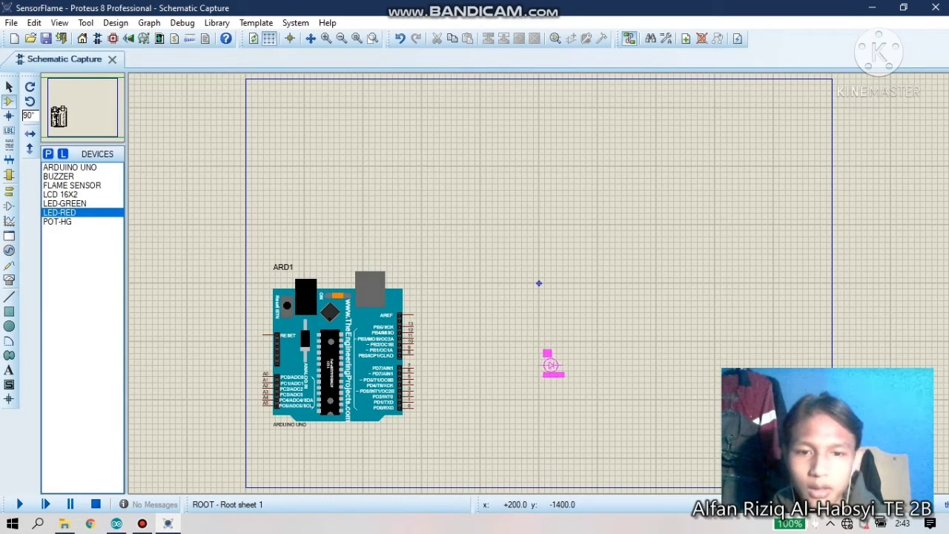
left_click(550, 364)
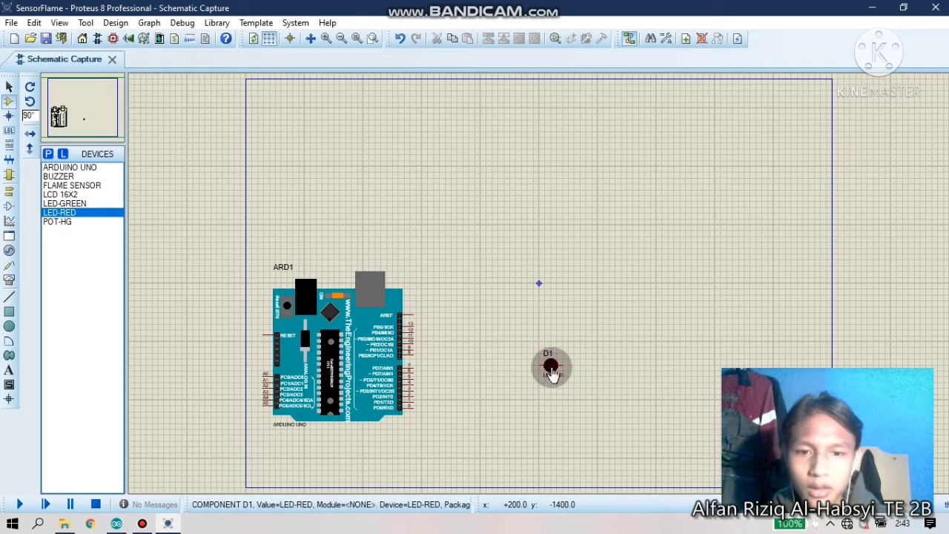
left_click(64, 203)
left_click(547, 342)
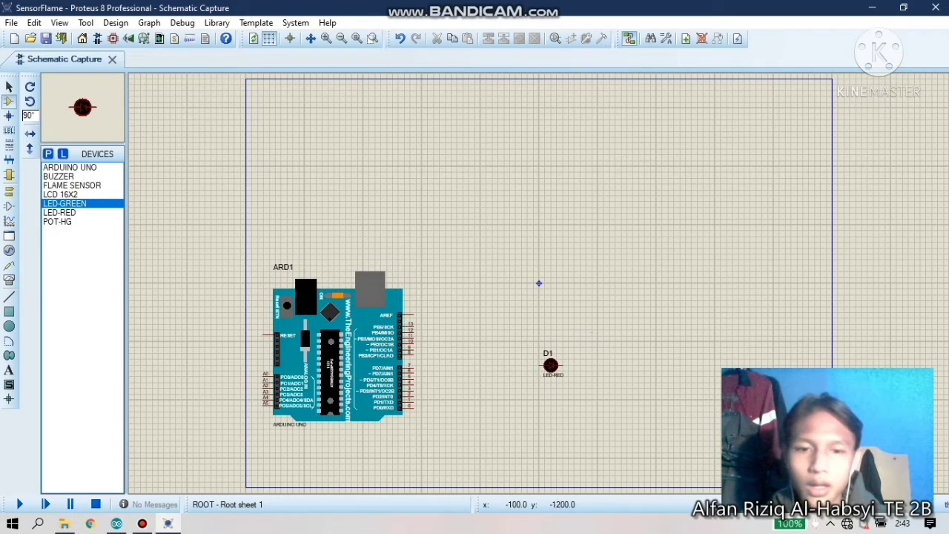
left_click(551, 335)
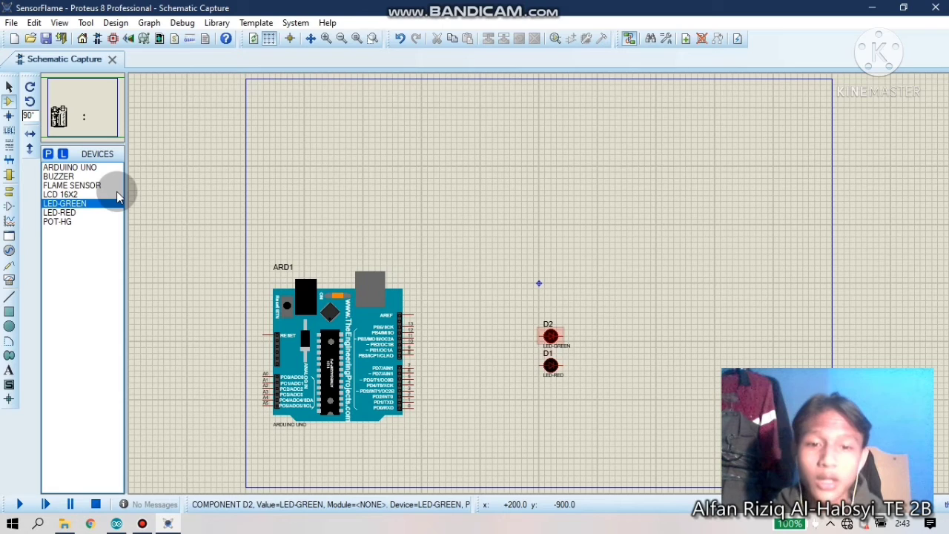
Place the FLAME SENSOR at 0° rotation to the right of the two LEDs
left_click(72, 186)
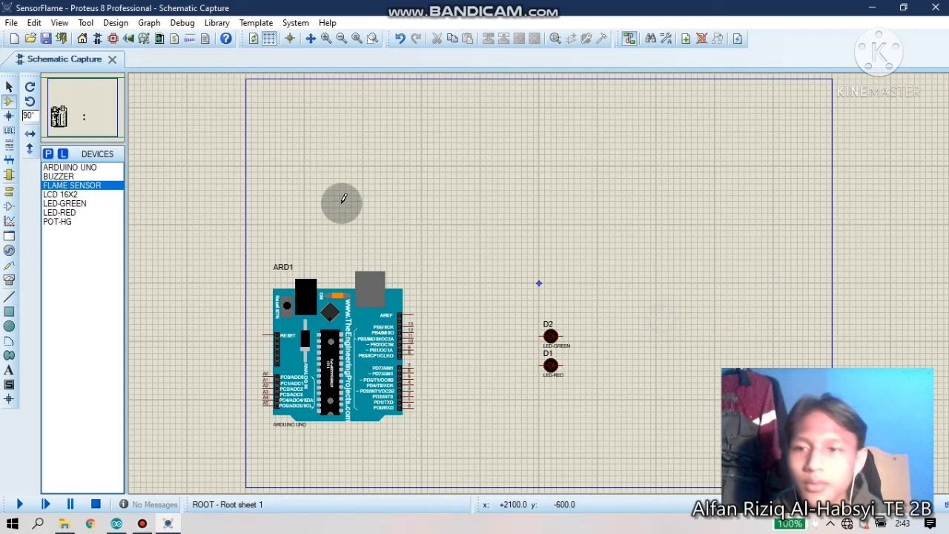
left_click(29, 85)
left_click(547, 237)
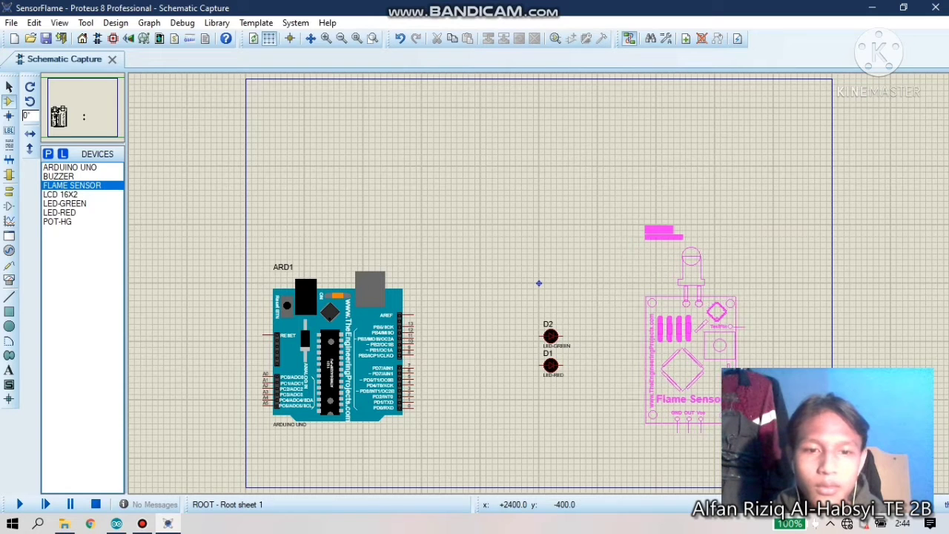
left_click(684, 334)
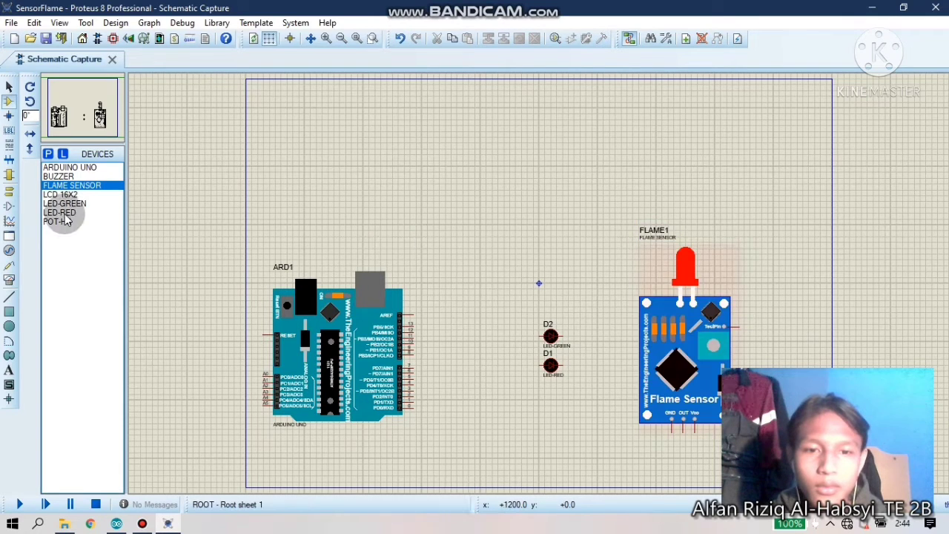
Place the BUZZER just above the green LED
left_click(58, 177)
left_click(534, 236)
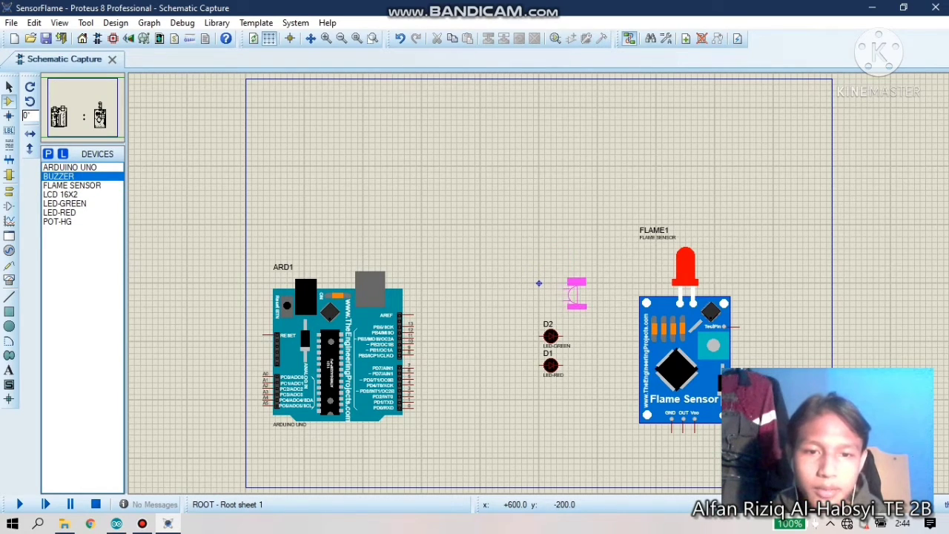
left_click(575, 296)
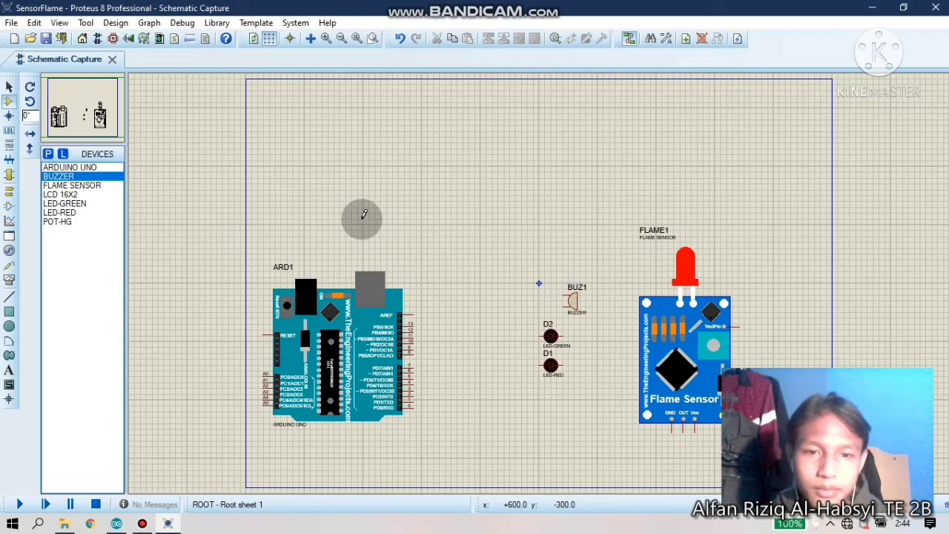
Place the LCD 16X2 near the sheet's upper edge above the Arduino, and the POT-HG potentiometer to the left of the LCD
left_click(75, 194)
left_click(500, 208)
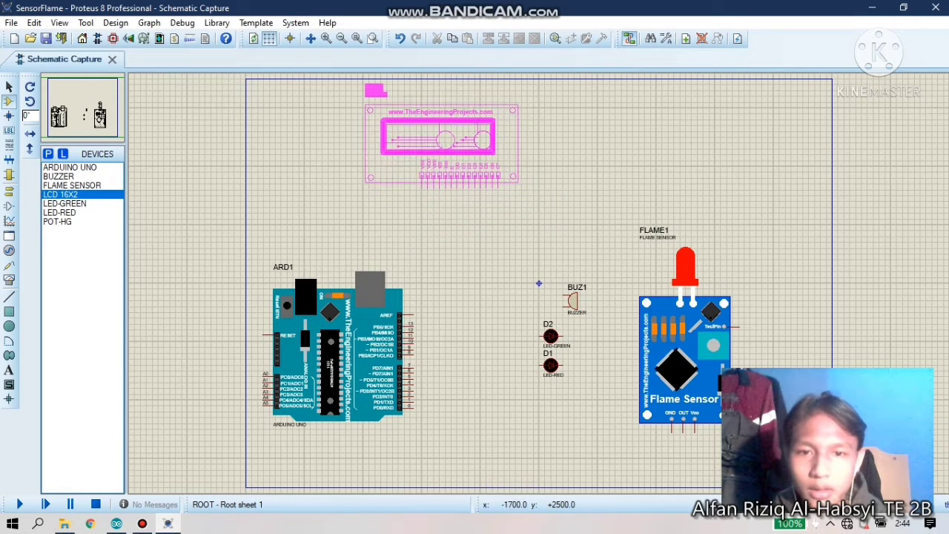
left_click(448, 223)
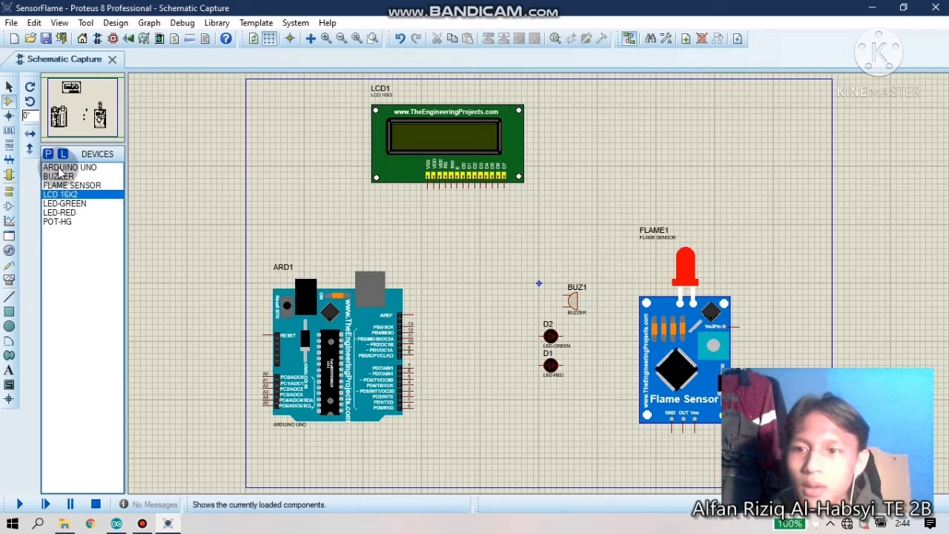
left_click(64, 221)
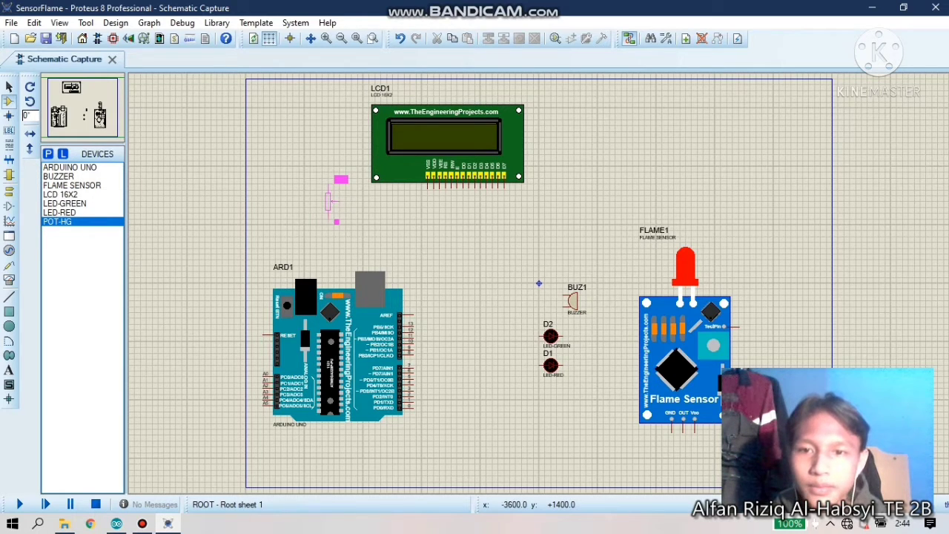
left_click(329, 201)
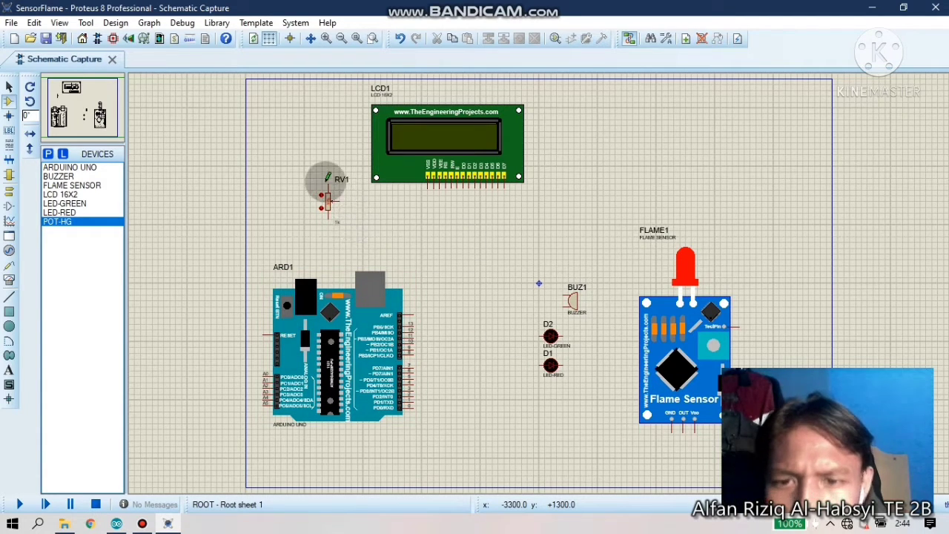
Wire the LCD's VSS pin to the potentiometer's upper terminal and its VDD pin to the lower terminal
left_click(428, 184)
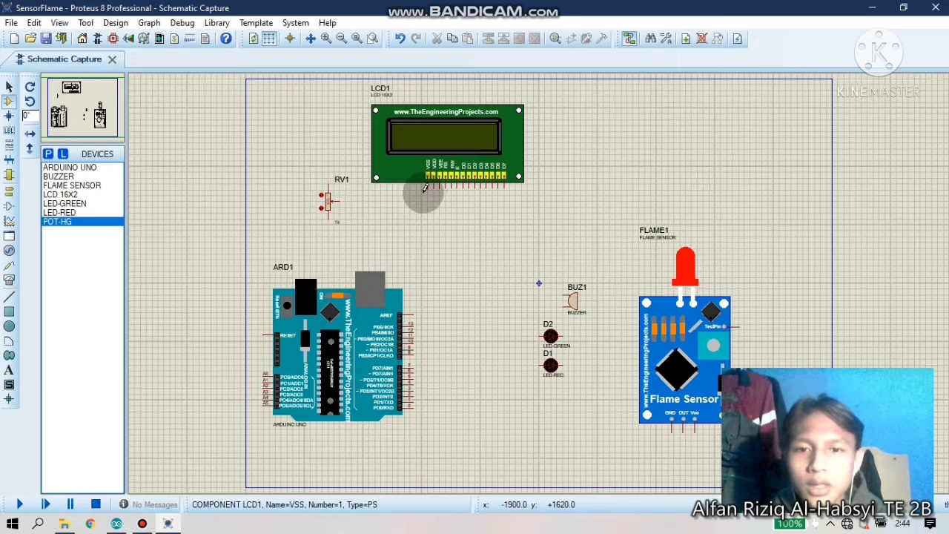
left_click(329, 183)
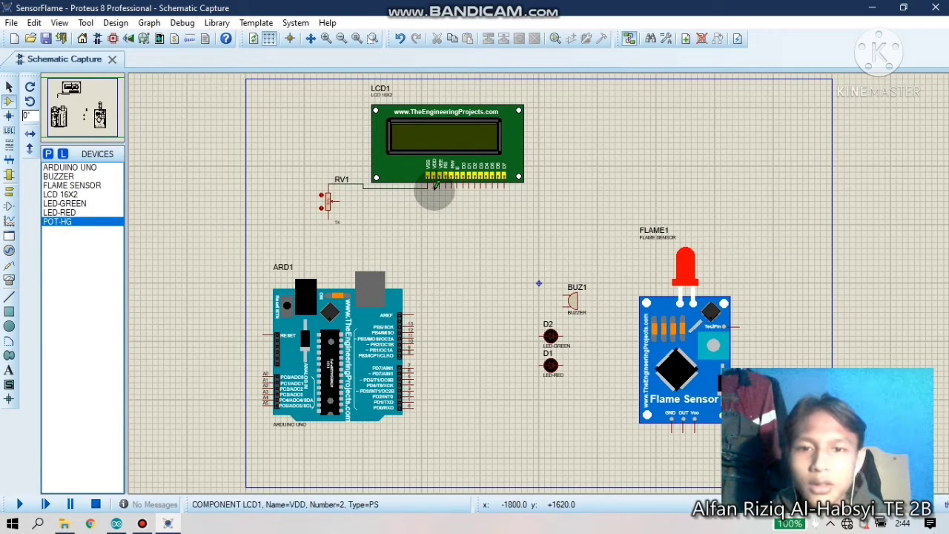
left_click(436, 185)
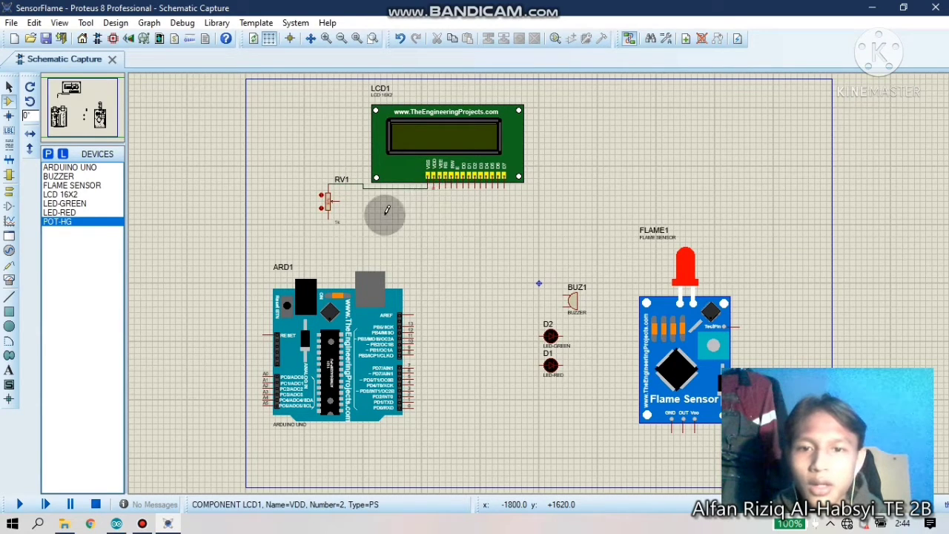
left_click(327, 210)
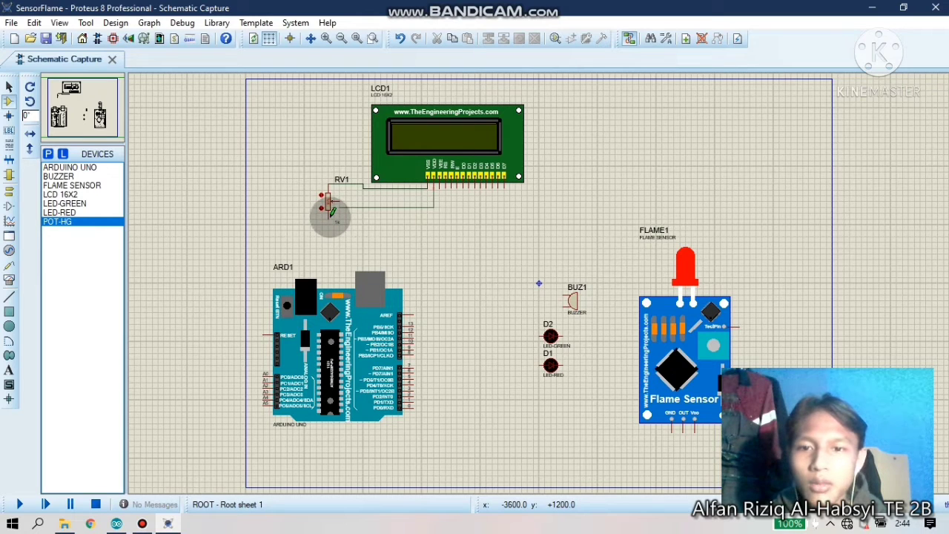
Wire the LCD's VEE pin to the potentiometer's wiper
left_click(442, 185)
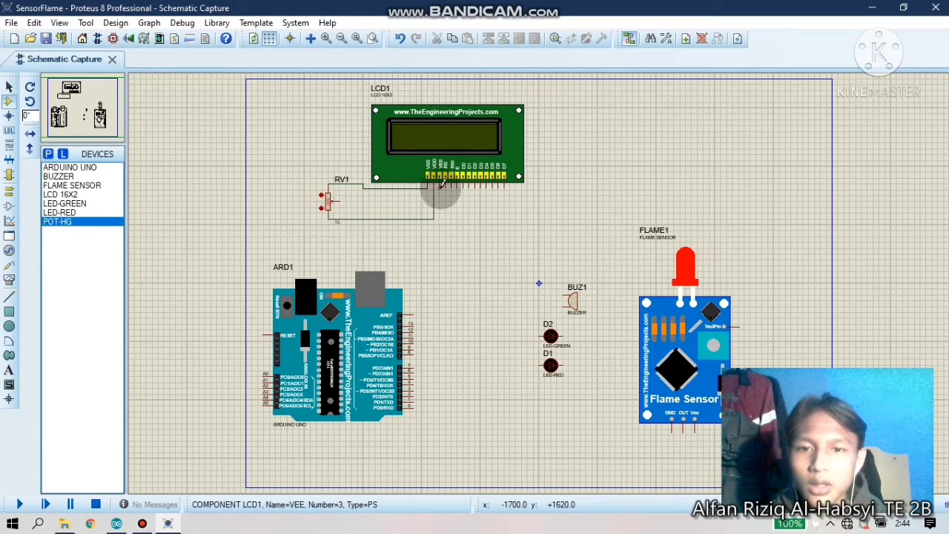
left_click(441, 187)
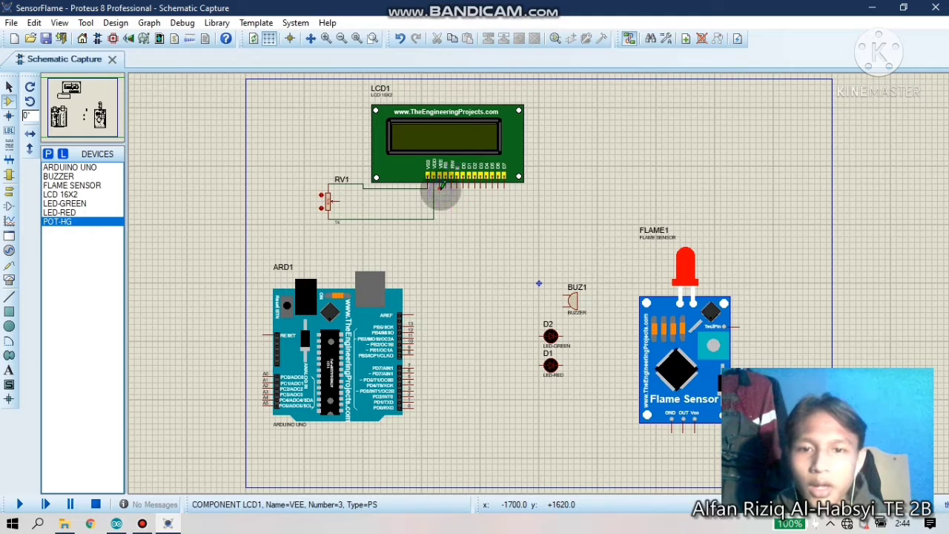
mouse_move(441, 187)
left_mouse_down()
mouse_move(430, 201)
mouse_move(341, 194)
left_mouse_up()
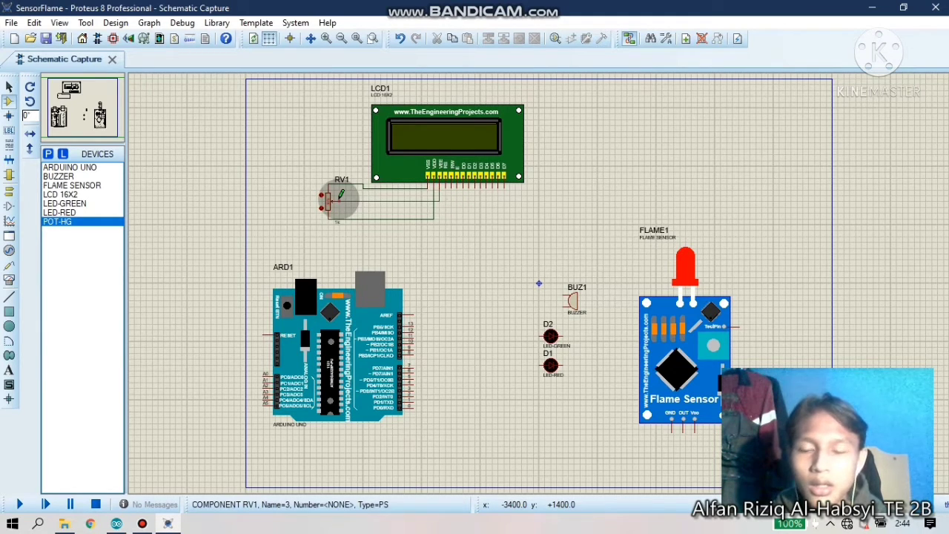
left_click(339, 200)
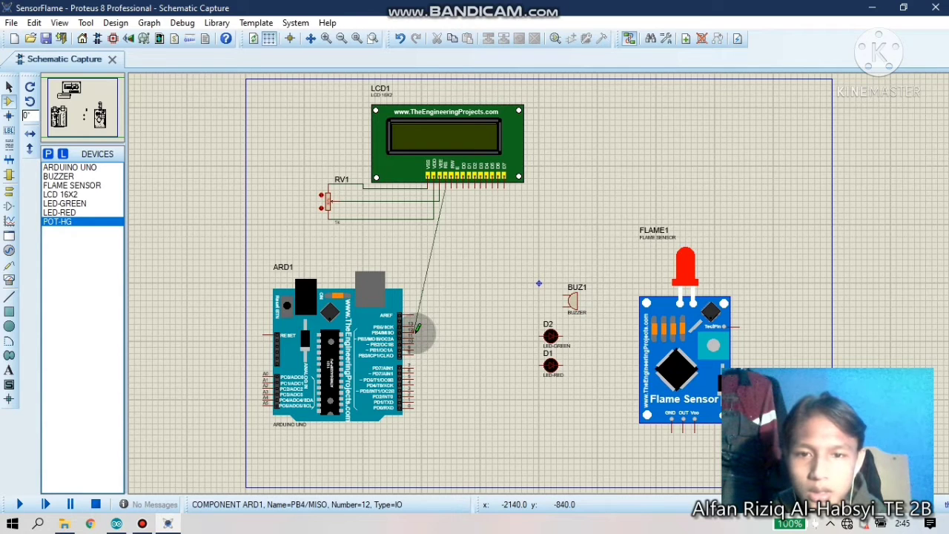
Wire the LCD's RS and E pins to Arduino pins 12 and 11, and its RW pin to the VDD wire
left_click(418, 327)
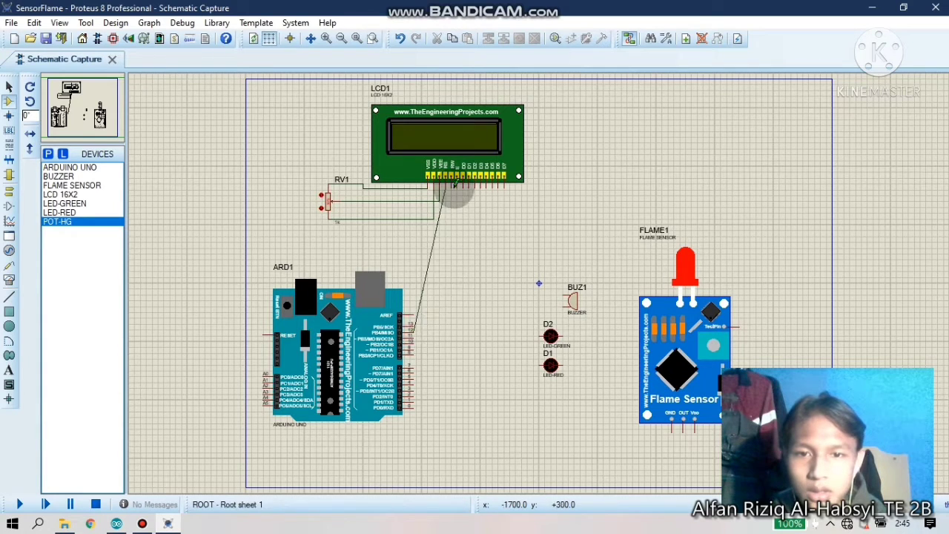
left_click(433, 216)
left_click(458, 183)
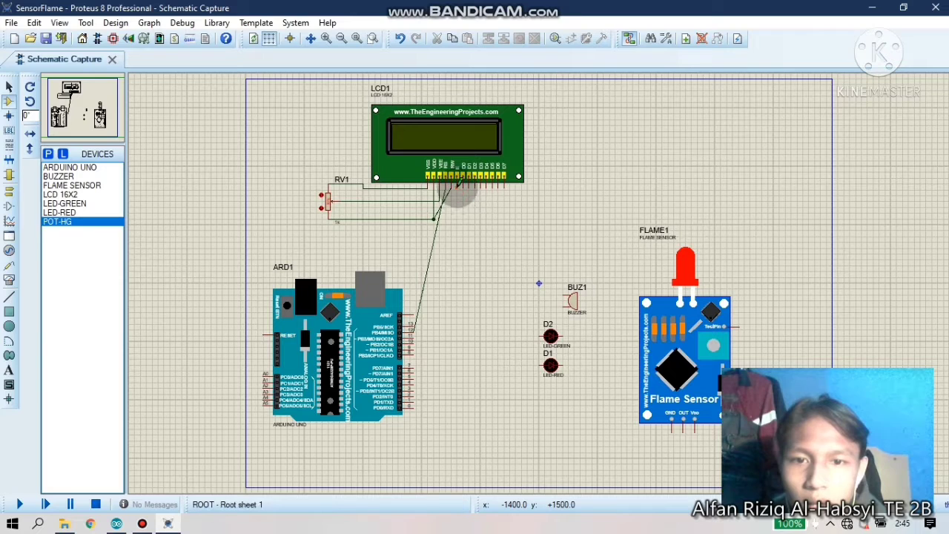
left_click(417, 331)
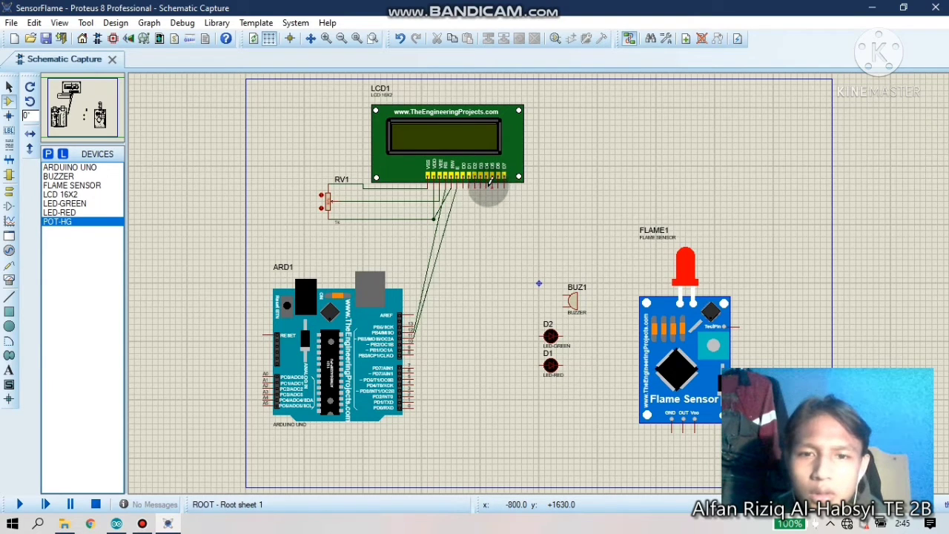
Wire the LCD's D4, D5, D6 and D7 pins to Arduino pins 10, 9, 8 and 7
left_click(416, 340)
left_click(497, 178)
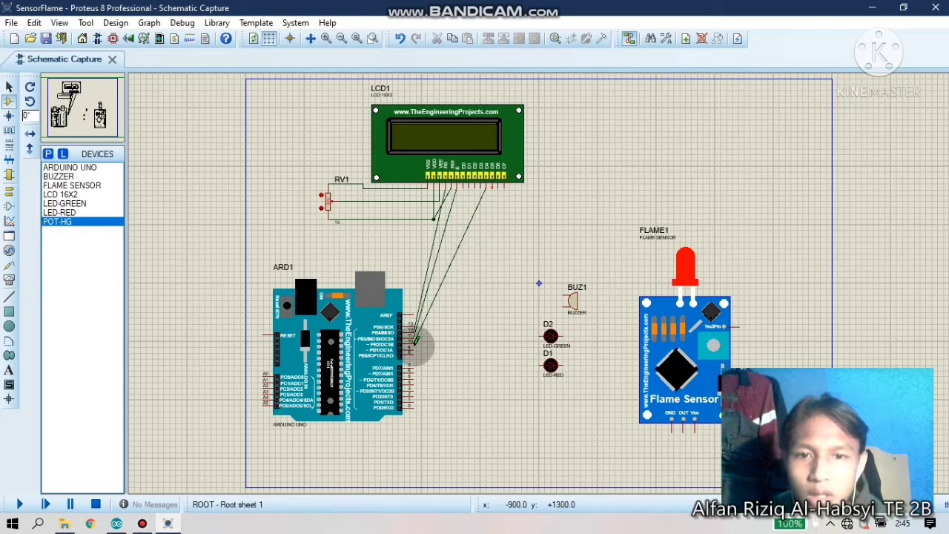
mouse_move(416, 340)
left_mouse_down()
mouse_move(500, 215)
mouse_move(497, 191)
left_mouse_up()
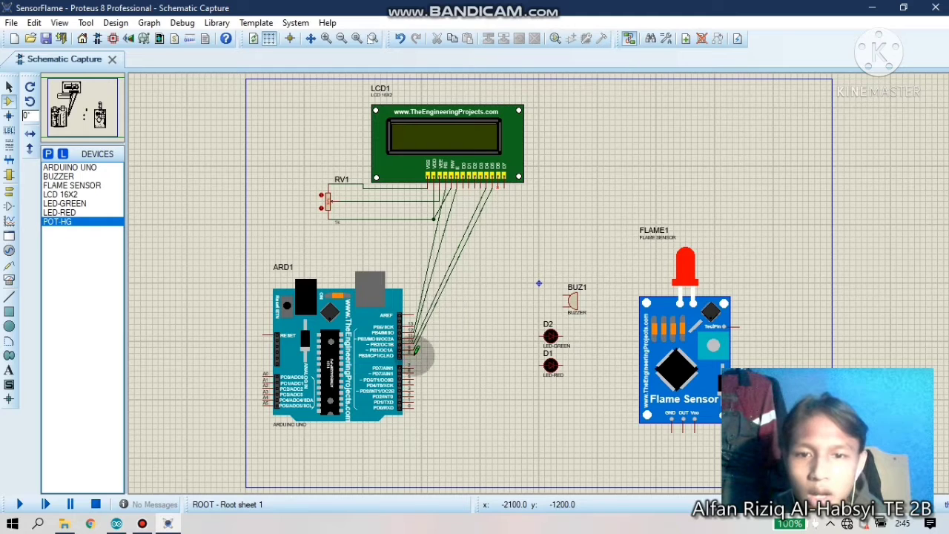
left_click_drag(416, 351, 510, 195)
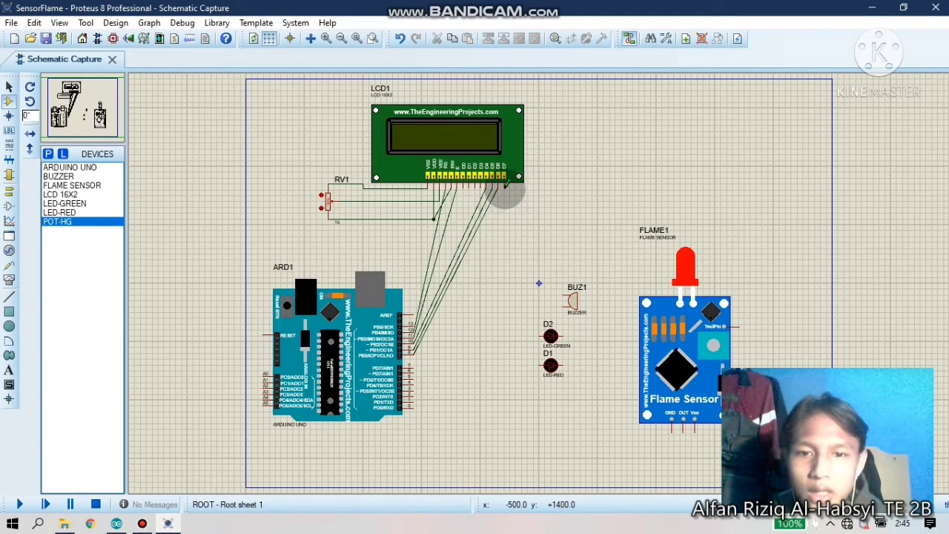
left_click(505, 190)
left_click(413, 364)
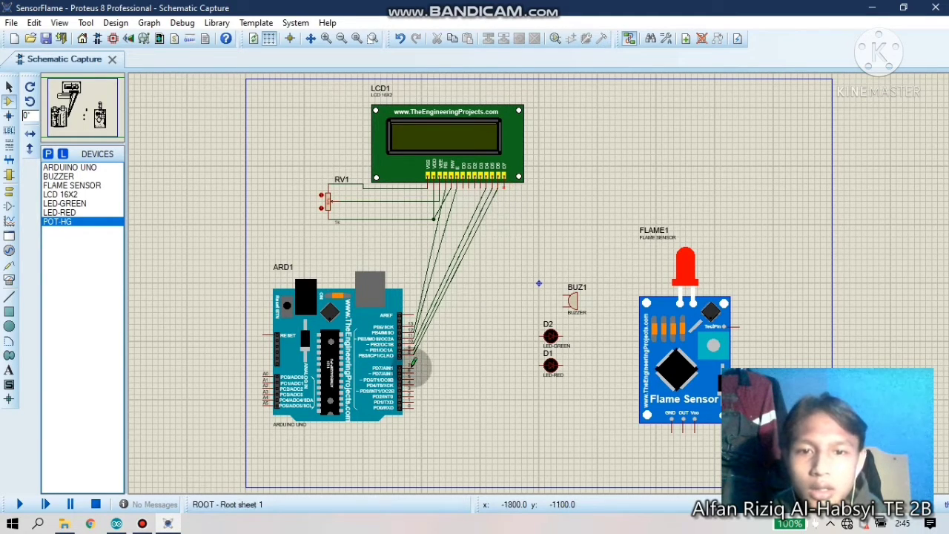
left_click(413, 363)
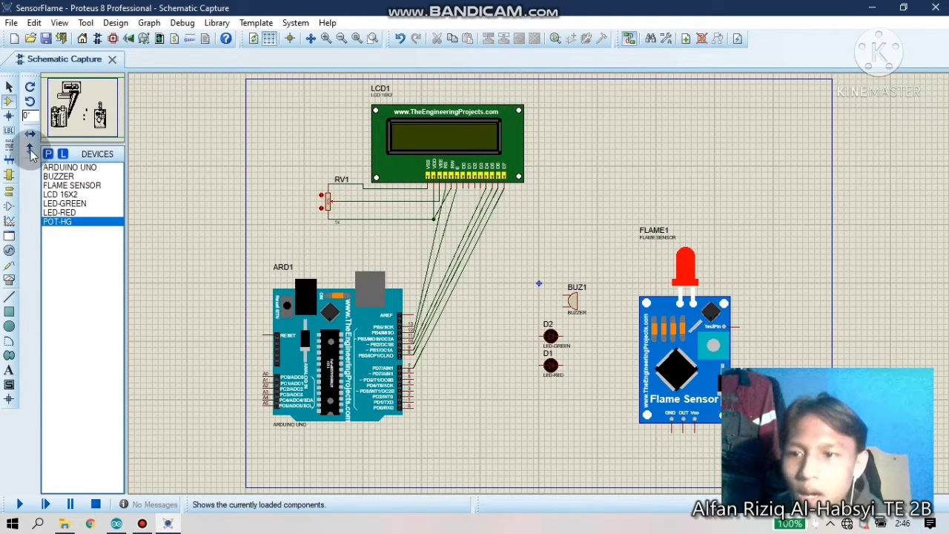
Move the potentiometer's RV1 reference and 1k value labels closer to the middle of its body
left_click(9, 193)
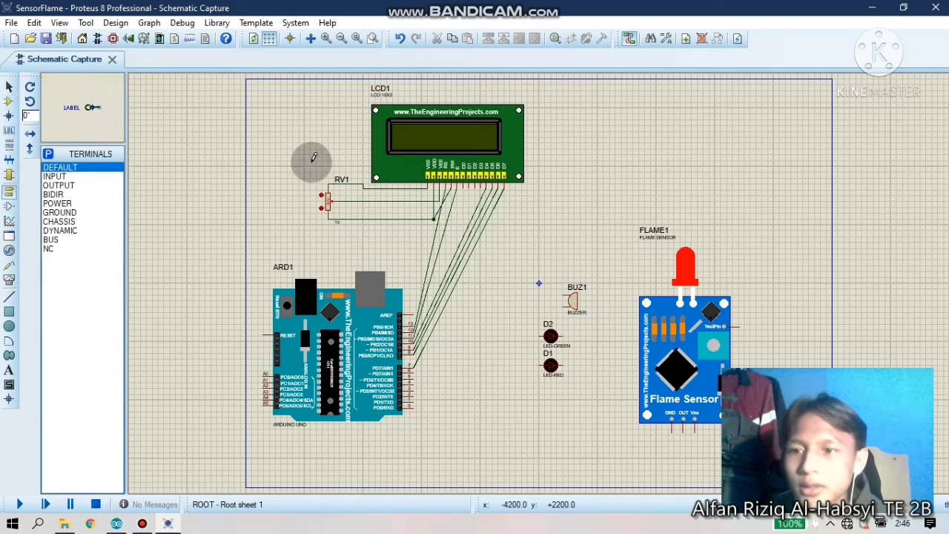
left_click(343, 182)
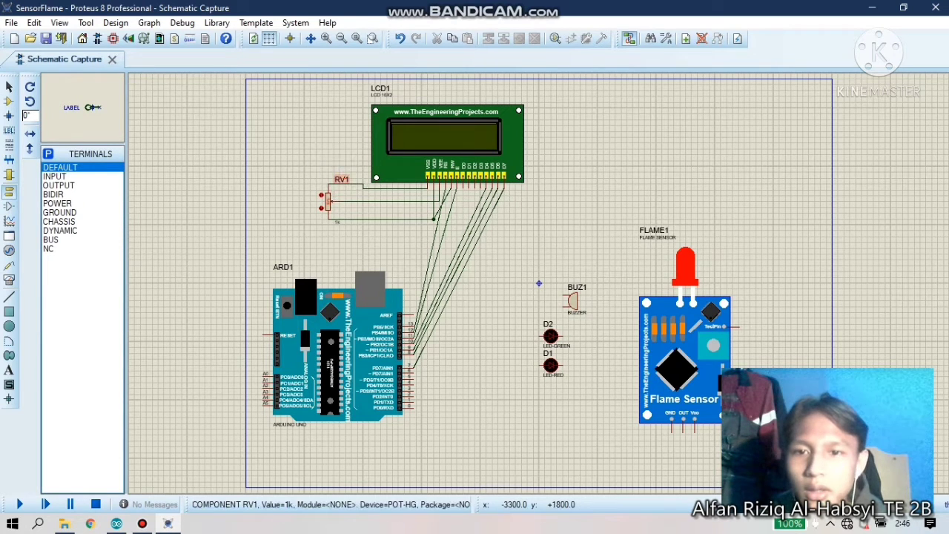
left_click(340, 227)
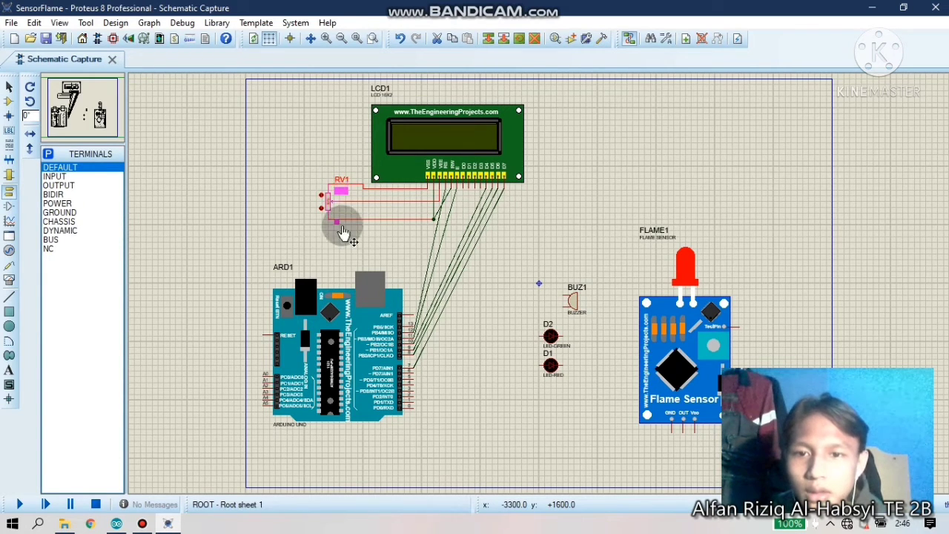
left_click(339, 213)
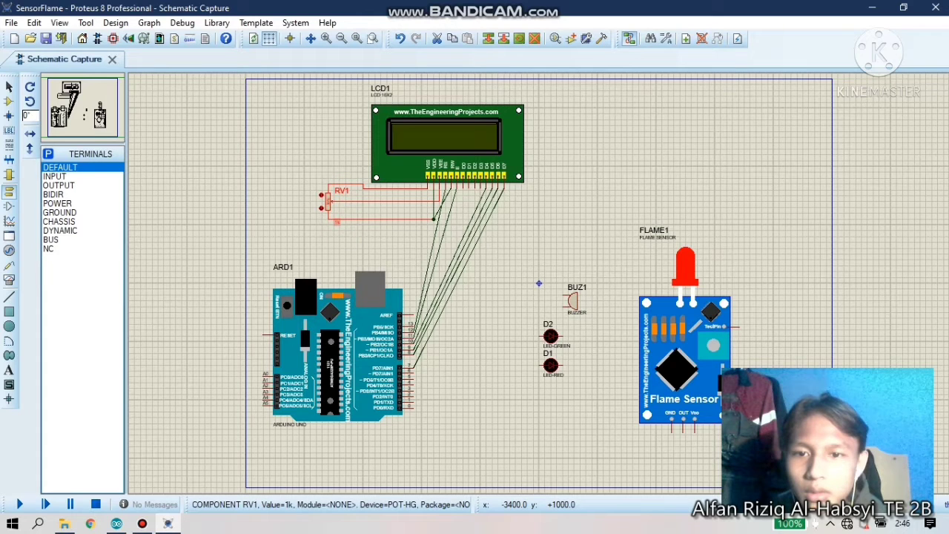
left_click(343, 182)
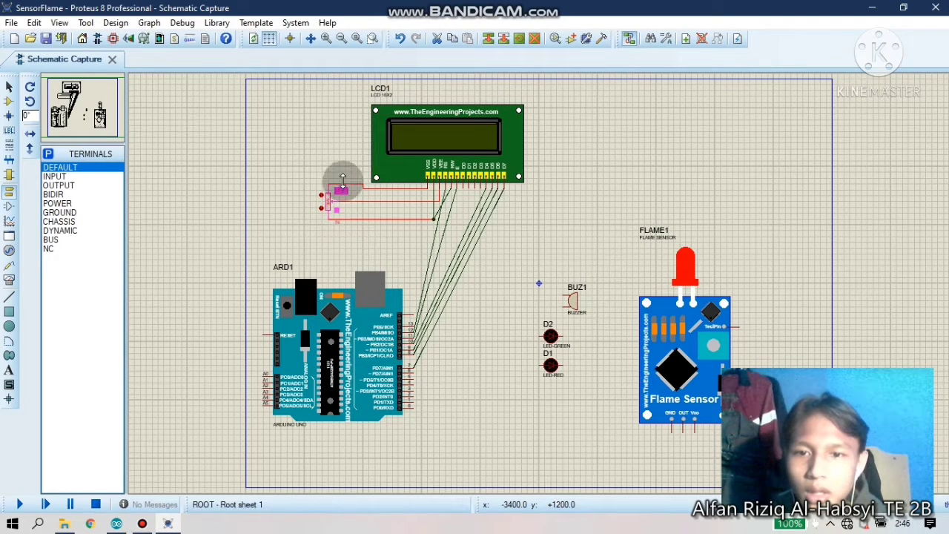
Move potentiometer RV1 slightly down, keeping its wires to the LCD attached
left_click(328, 202)
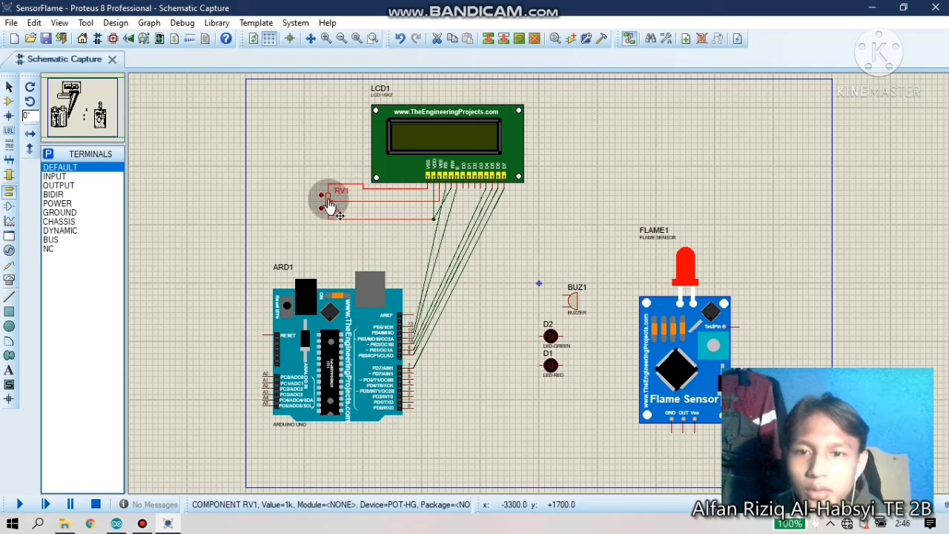
left_click(330, 213)
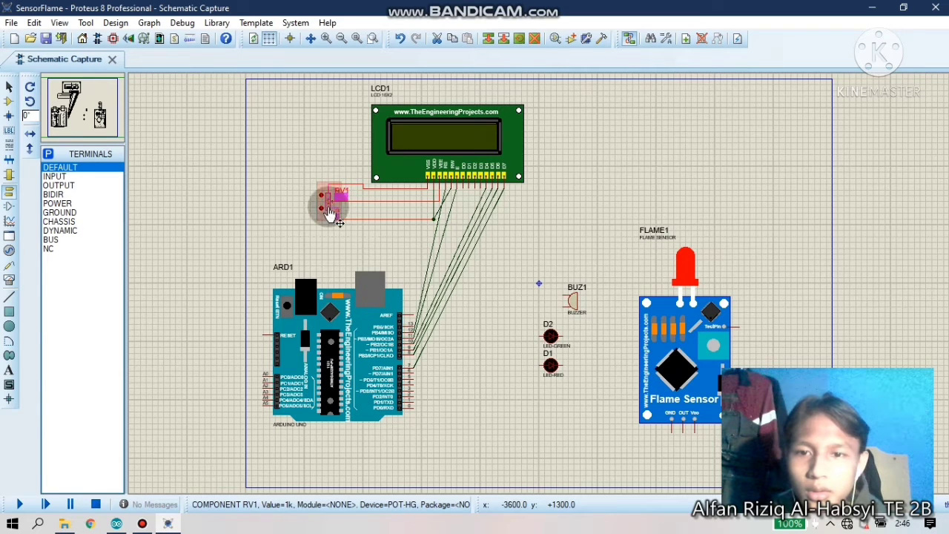
left_click(328, 169)
left_click(473, 227)
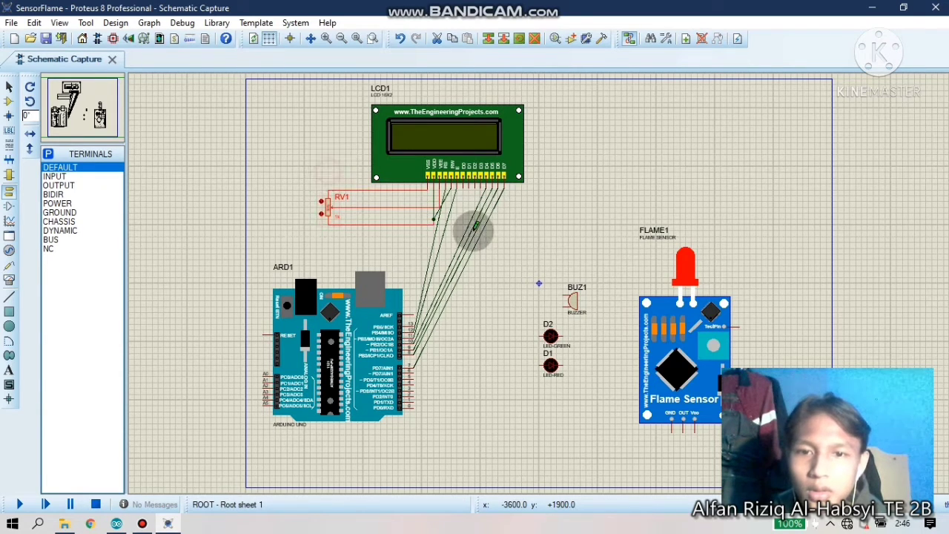
Move the junction of the LCD's VDD and RW wires down onto the potentiometer's lower wire
left_click(436, 217)
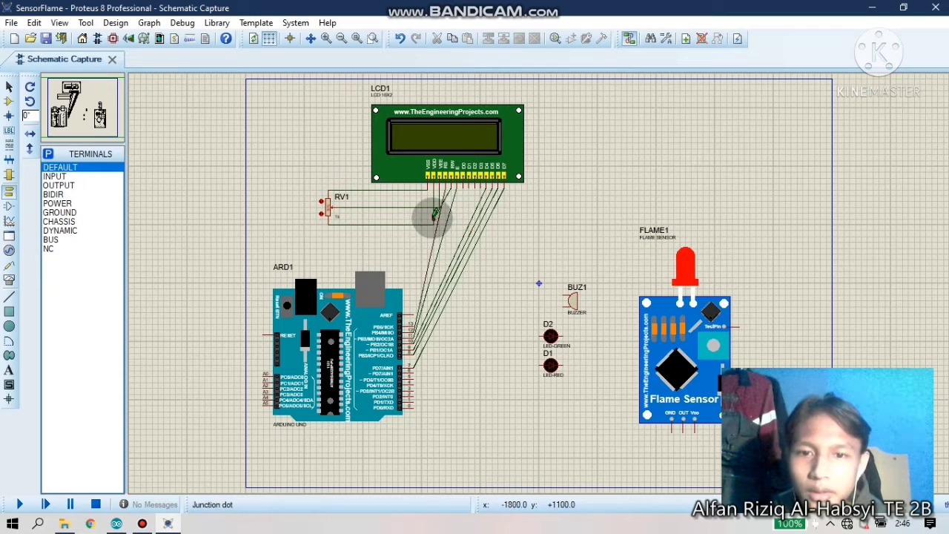
left_click(435, 216)
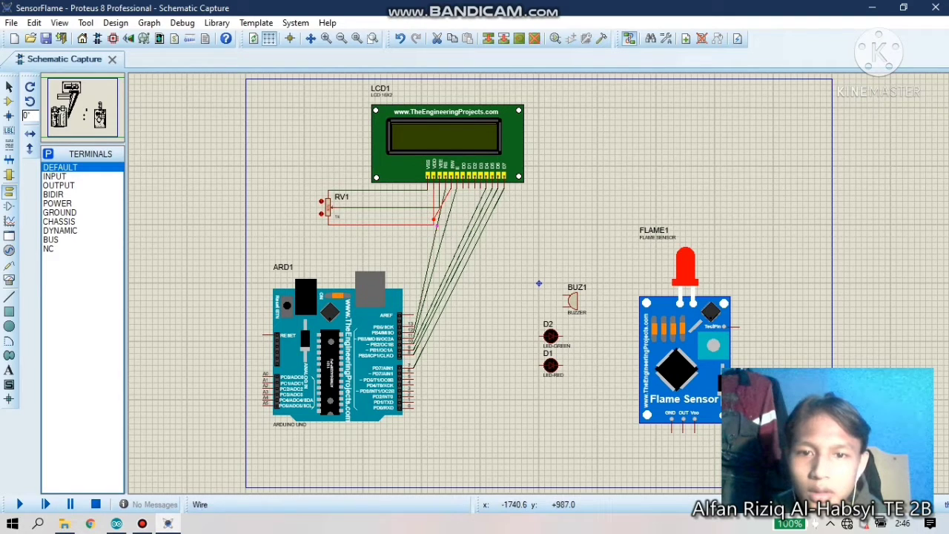
left_click_drag(434, 219, 434, 224)
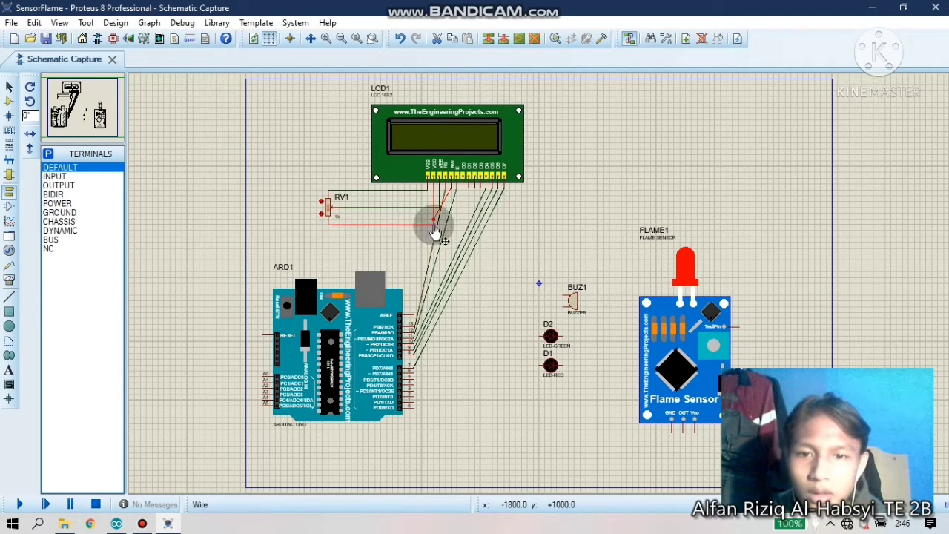
left_click(409, 217)
left_click(312, 168)
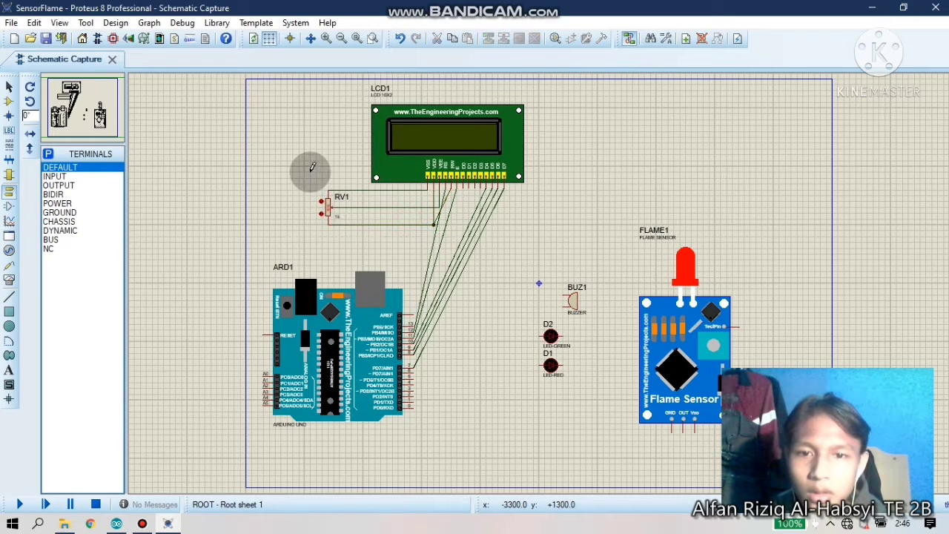
Place a POWER terminal above and a GROUND terminal below the potentiometer, and wire them to its upper and lower terminals
left_click(64, 196)
left_click(66, 204)
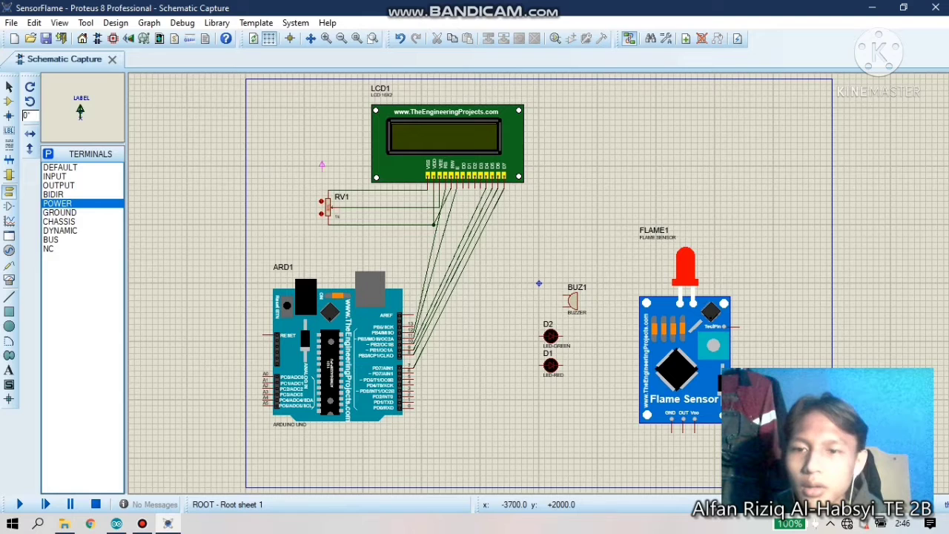
left_click(328, 178)
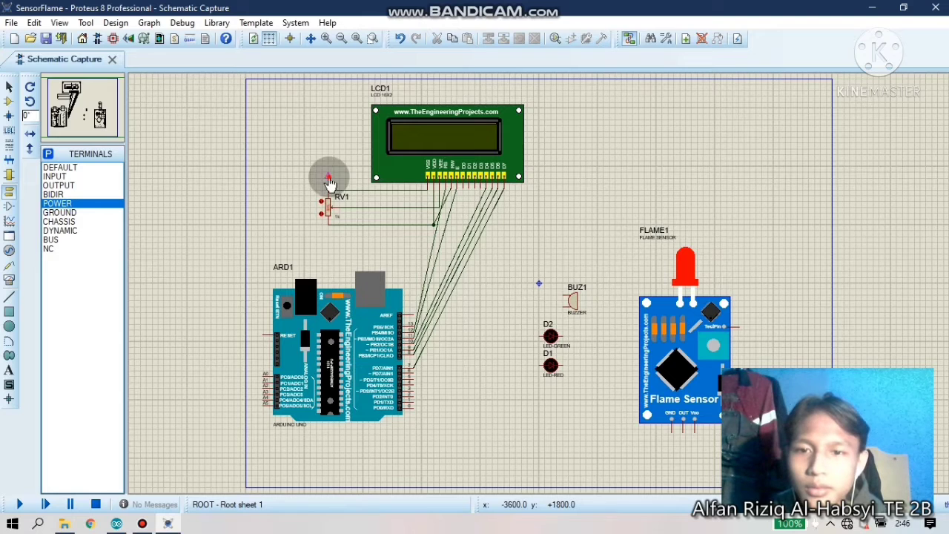
left_click(61, 213)
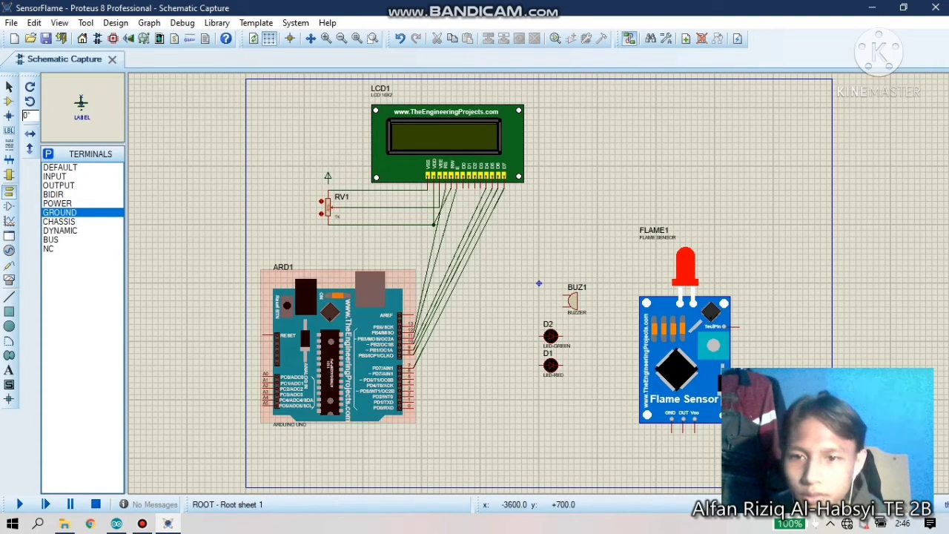
left_click(329, 232)
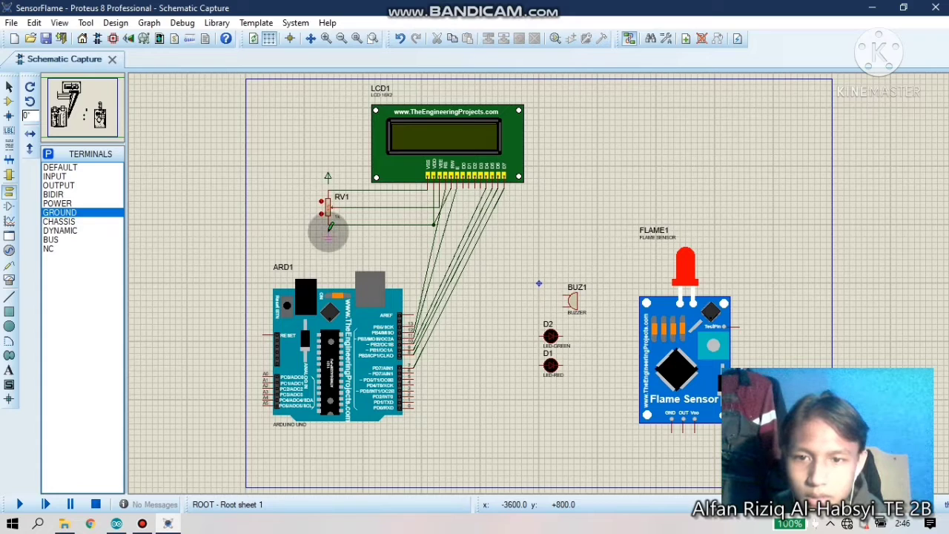
left_click(328, 180)
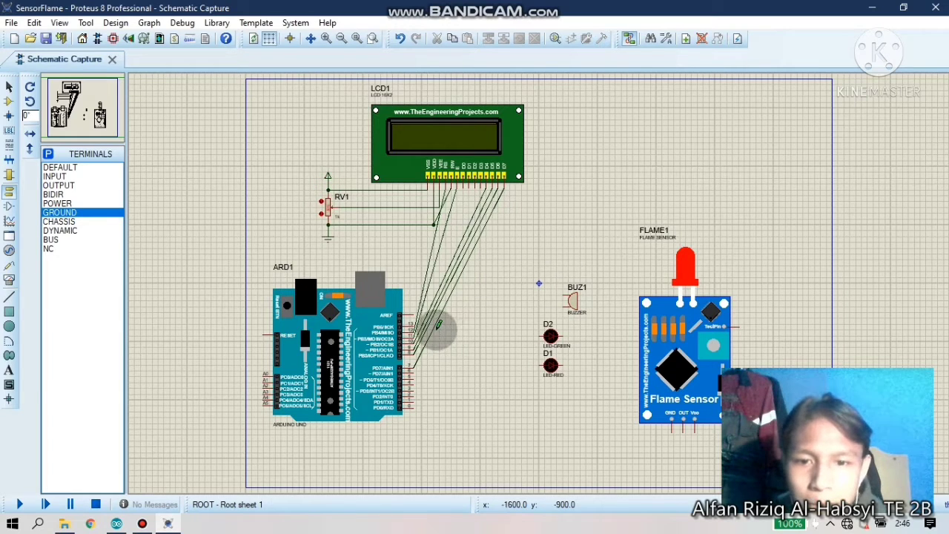
Reroute the slanted wires between the LCD and the Arduino as vertical runs with near-horizontal runs to the Arduino pins
left_click_drag(436, 327, 493, 347)
left_click_drag(426, 320, 446, 330)
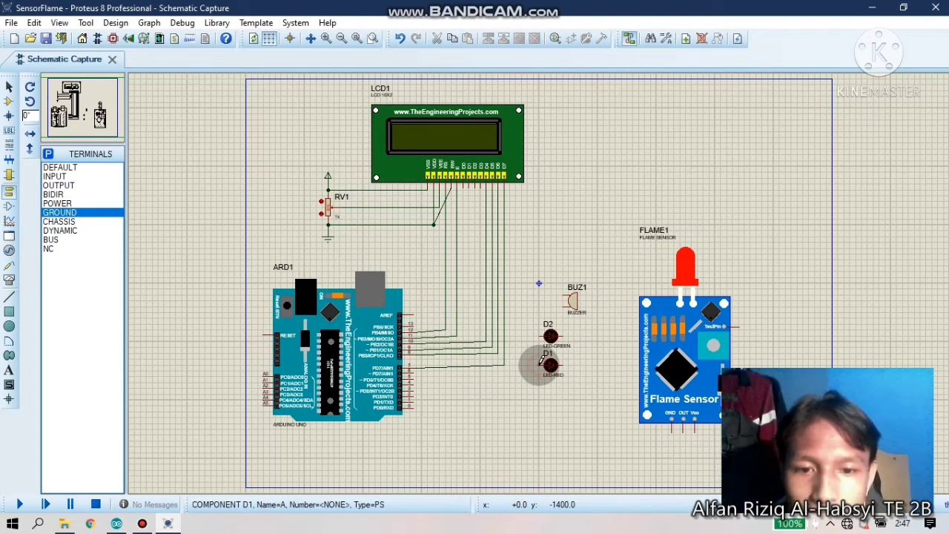
Wire the buzzer to Arduino pin 6, the green LED to pin 5 and the red LED to pin 4
left_click(563, 307)
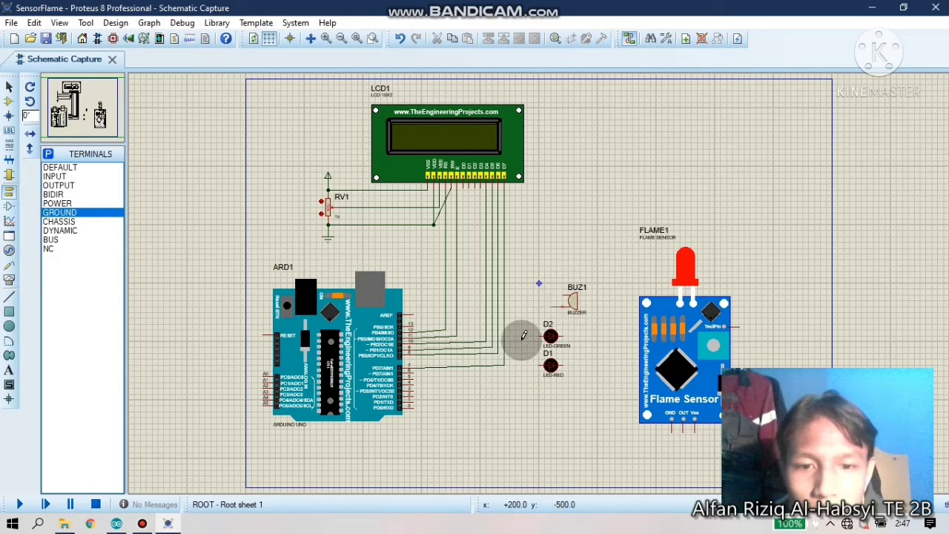
left_click(509, 376)
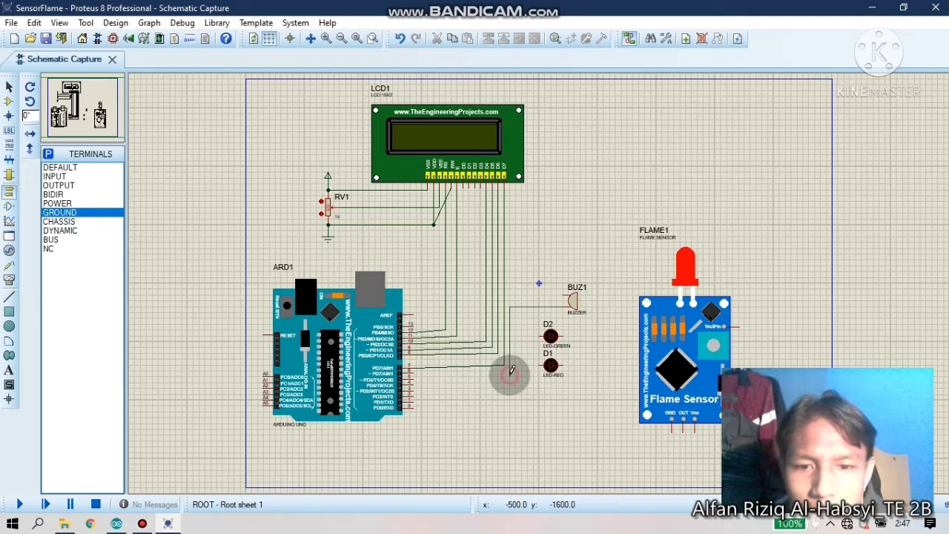
left_click(412, 371)
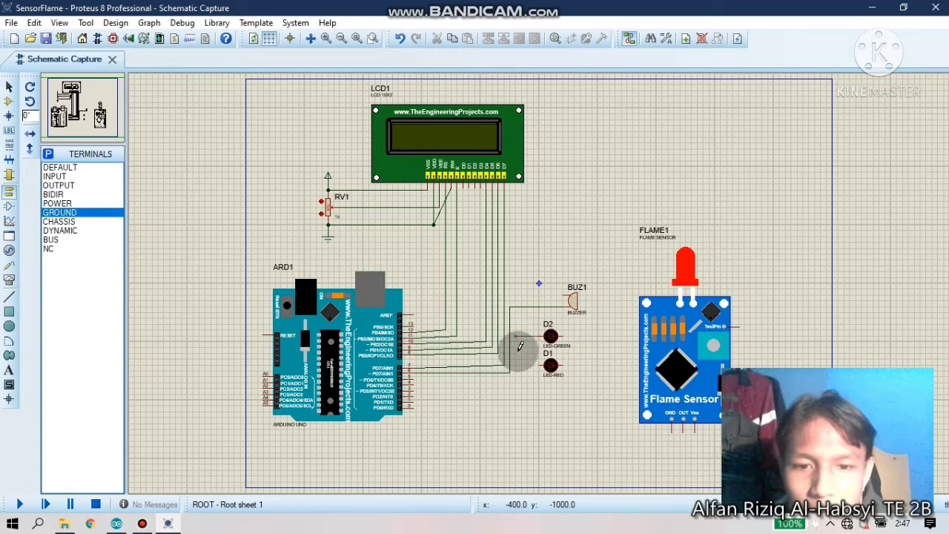
left_click(415, 373)
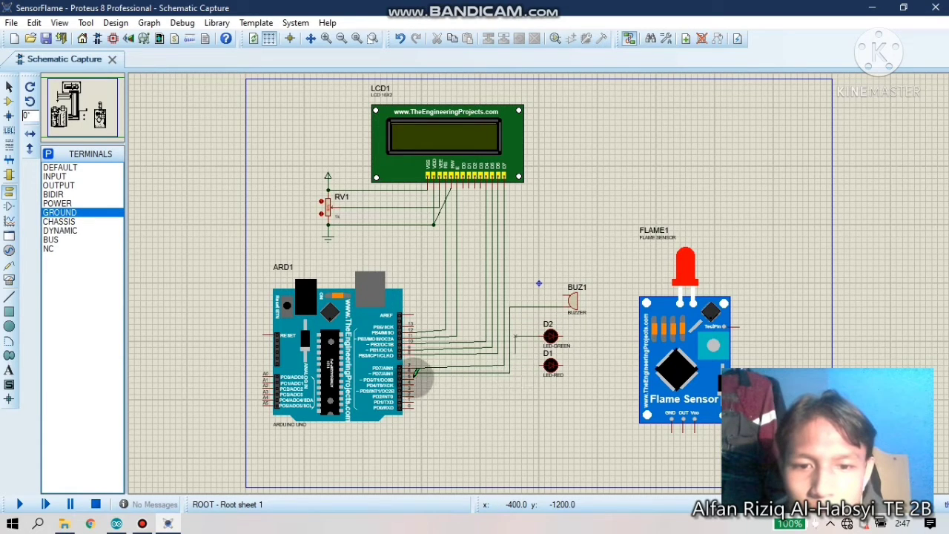
left_click(541, 364)
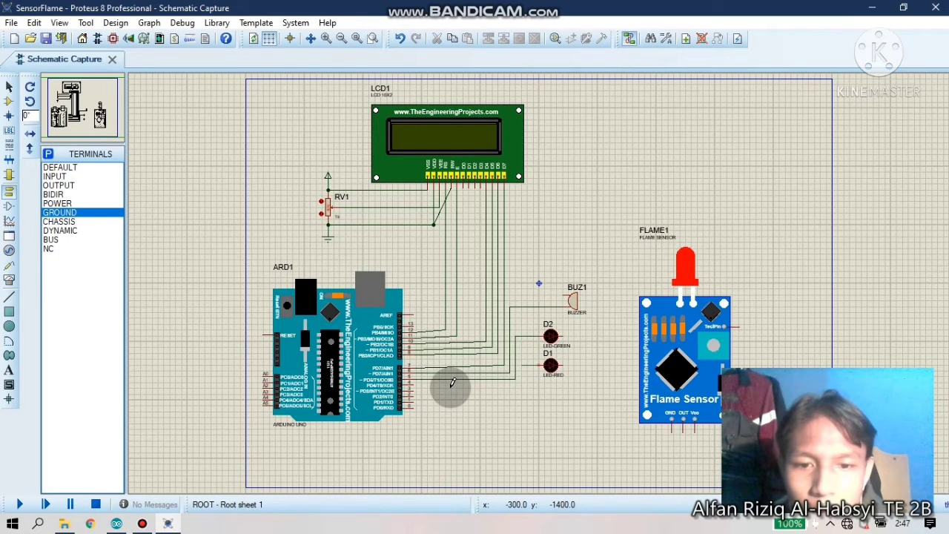
left_click(417, 380)
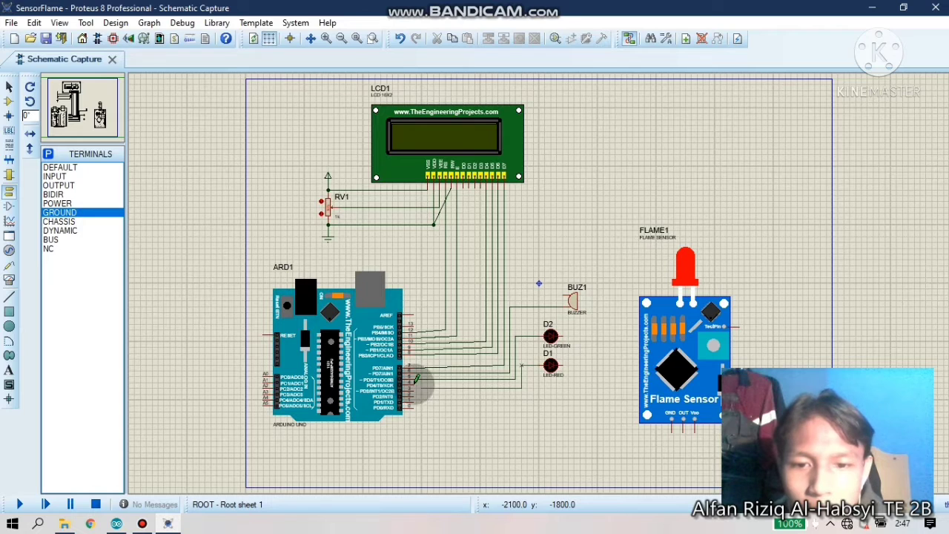
left_click(415, 384)
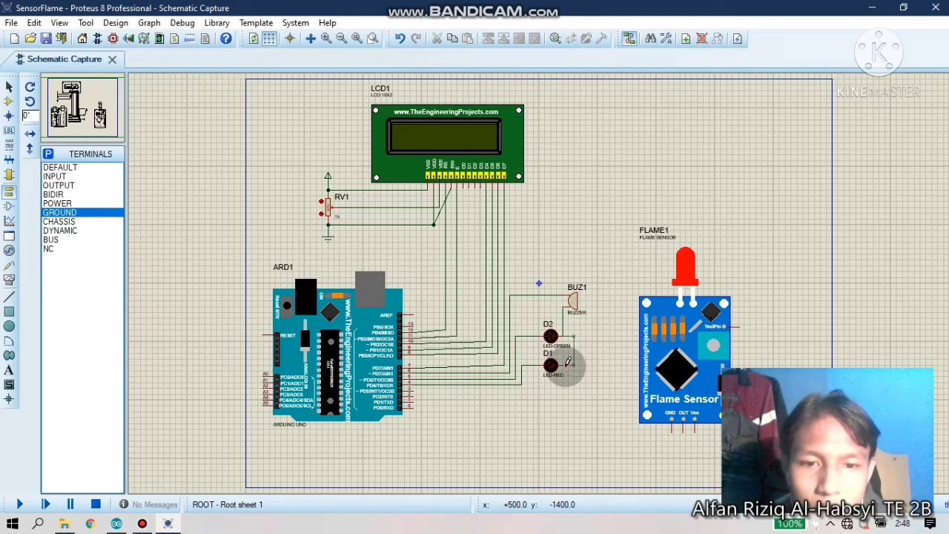
Join the free terminals of both LEDs and the buzzer, and wire them to a GROUND terminal placed below the LEDs
left_click(575, 360)
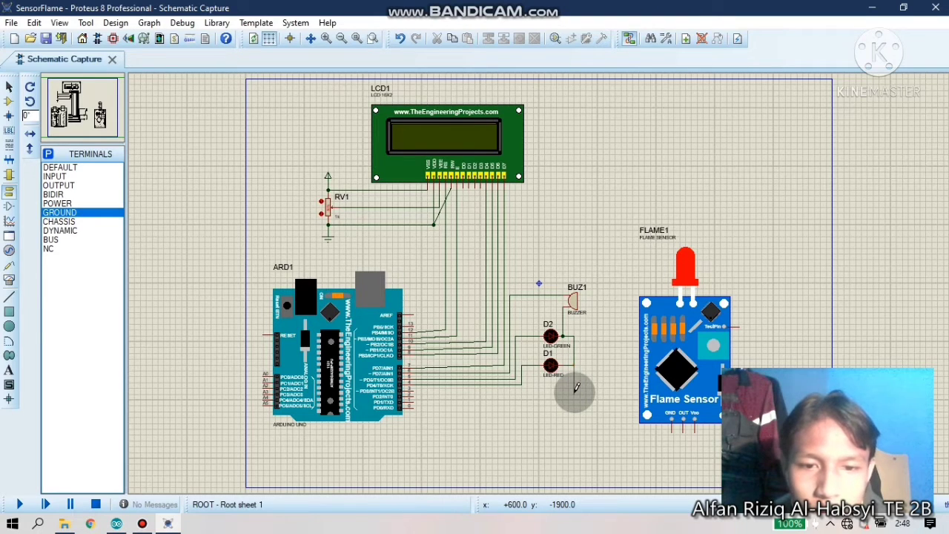
right_click(575, 391)
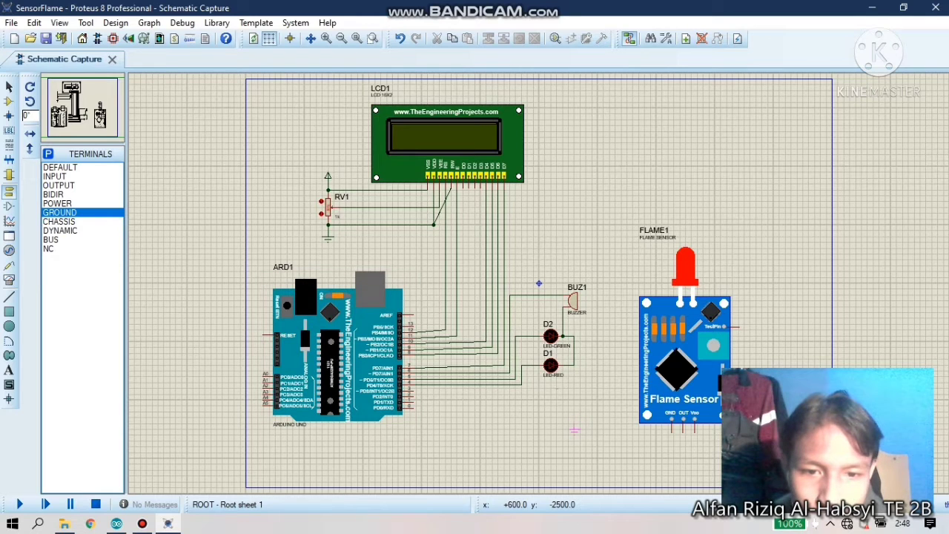
left_click(575, 467)
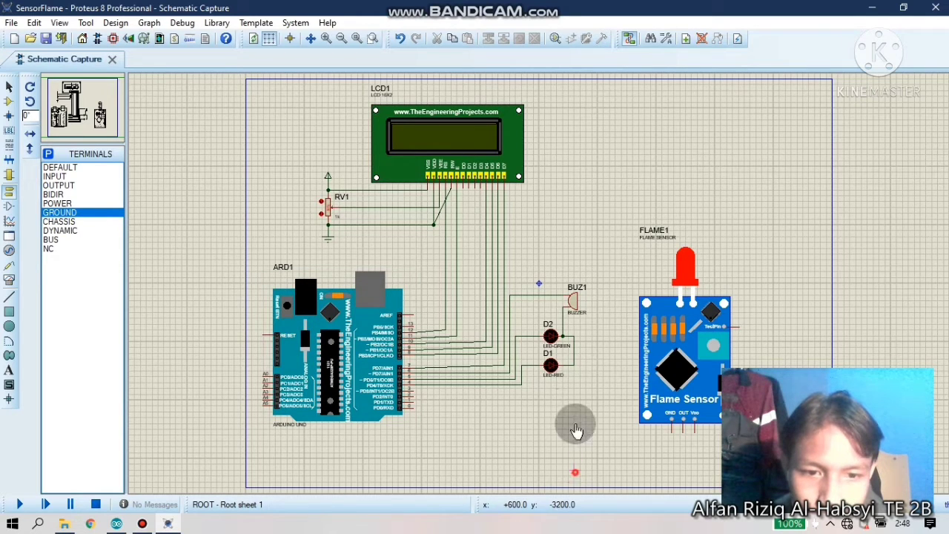
left_click(576, 463)
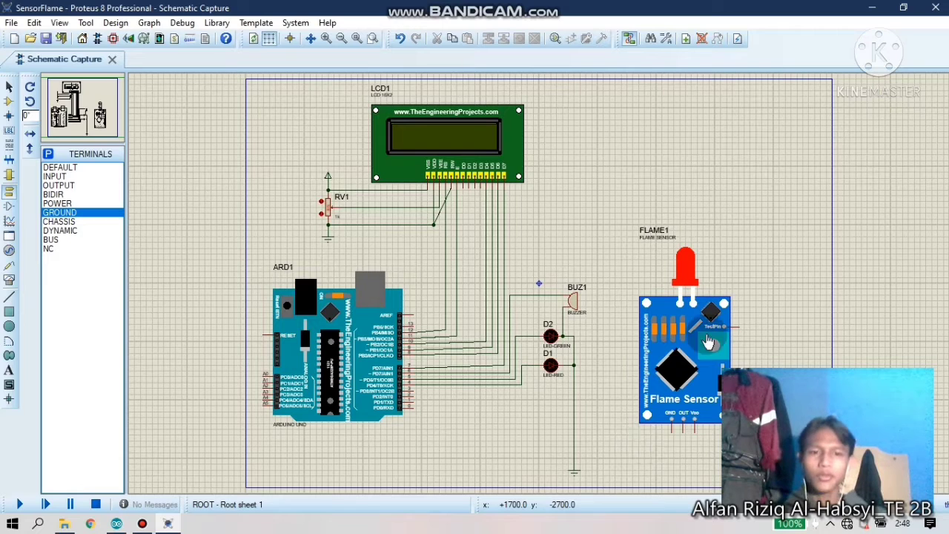
left_click(675, 369)
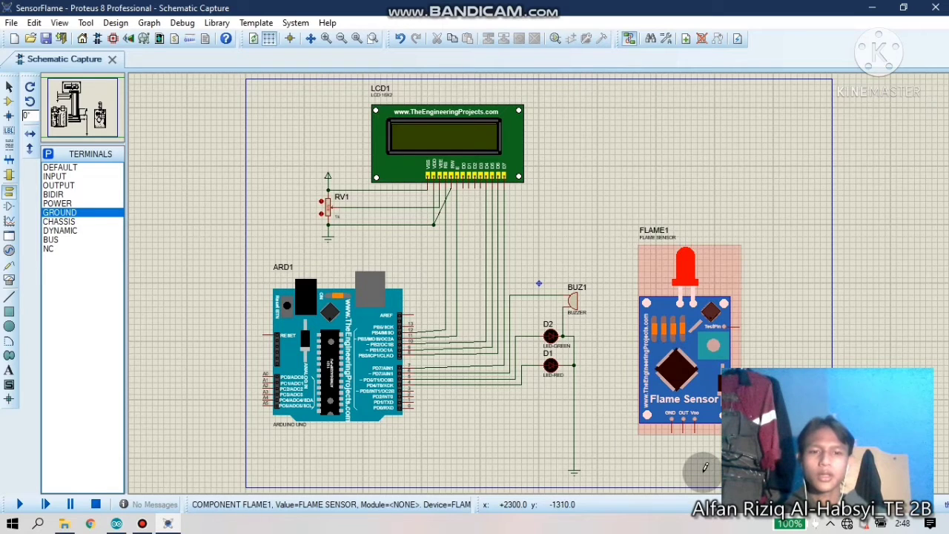
Wire the flame sensor's GND pin to the vertical ground wire of the LEDs and buzzer
left_click(673, 428)
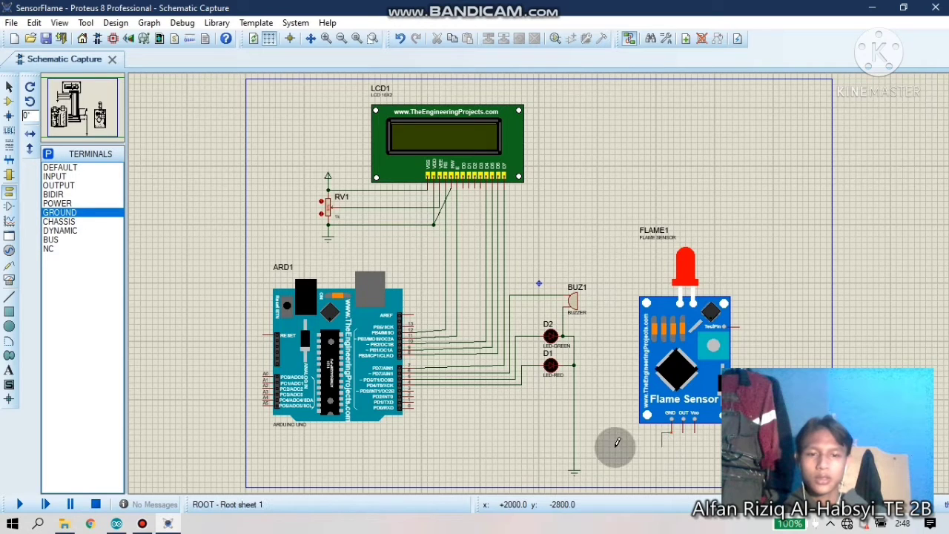
right_click(575, 432)
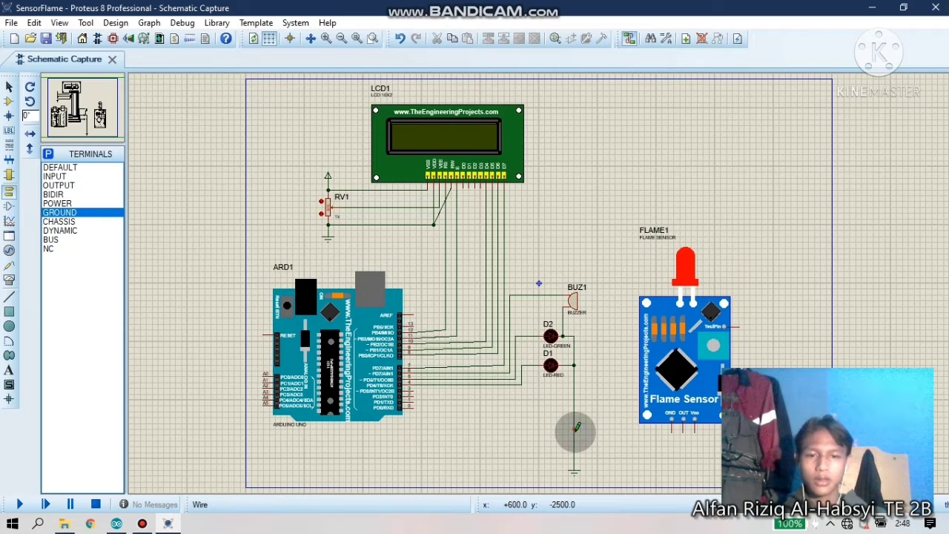
left_click(574, 434)
left_click(674, 428)
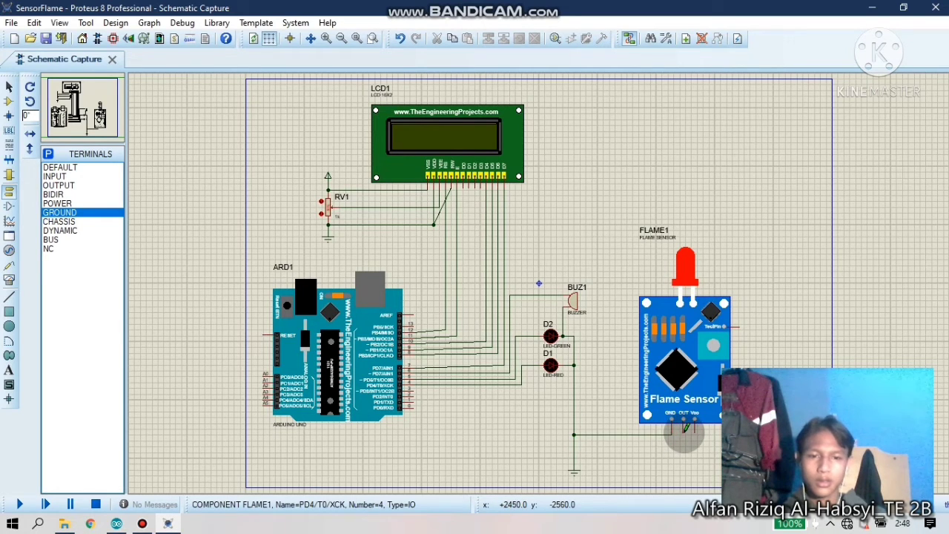
Wire the flame sensor's OUT pin to Arduino pin 3, running the wire below the sensor's ground wire
left_click(684, 432)
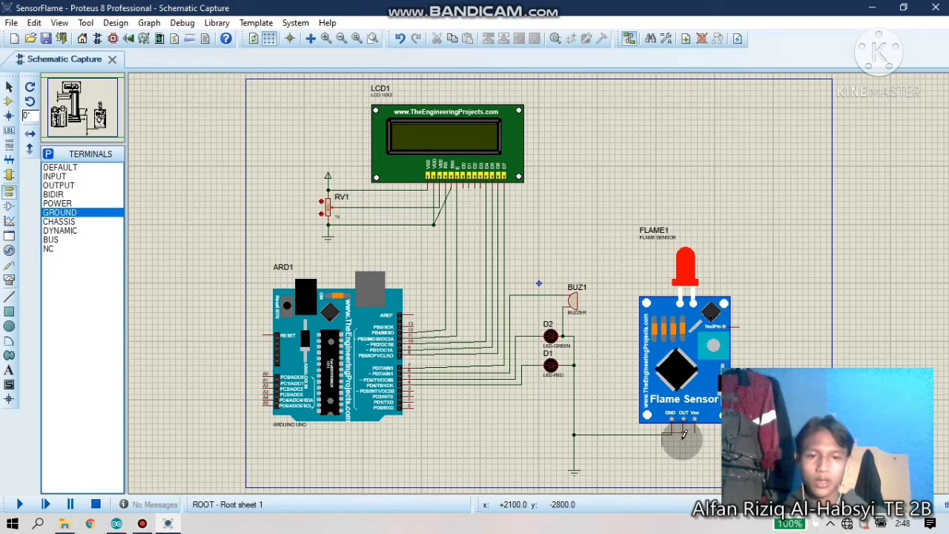
right_click(683, 439)
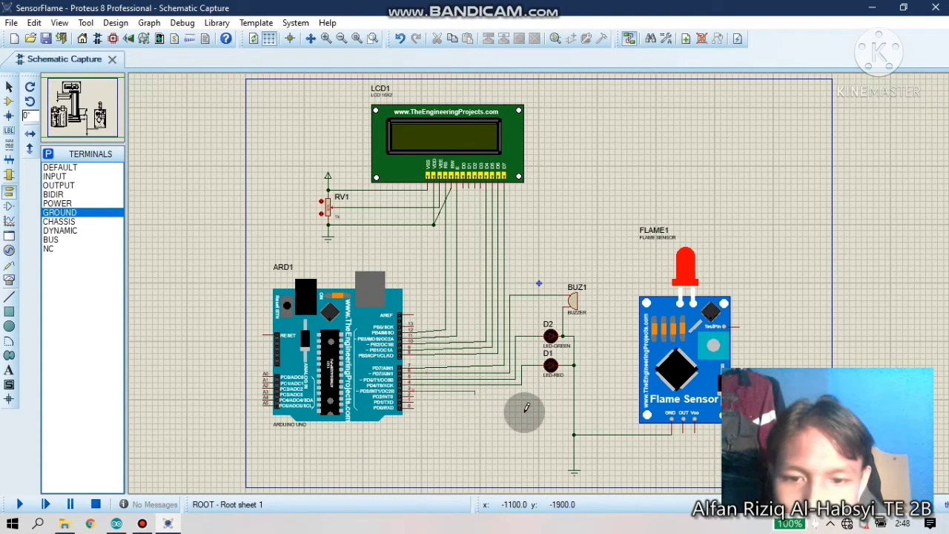
left_click(575, 435)
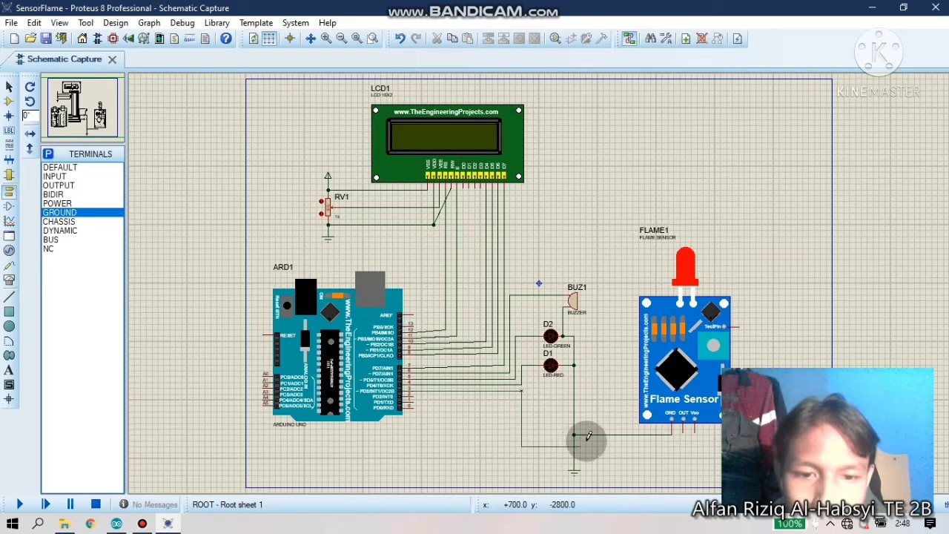
left_click(677, 428)
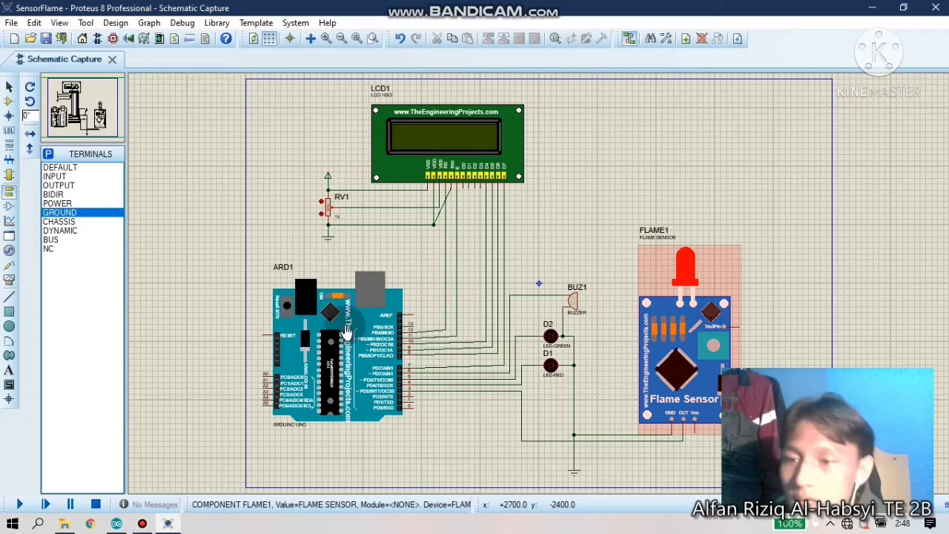
Place a POWER terminal beside the flame sensor's lower corner and wire the sensor's Vcc pin to it
left_click(56, 204)
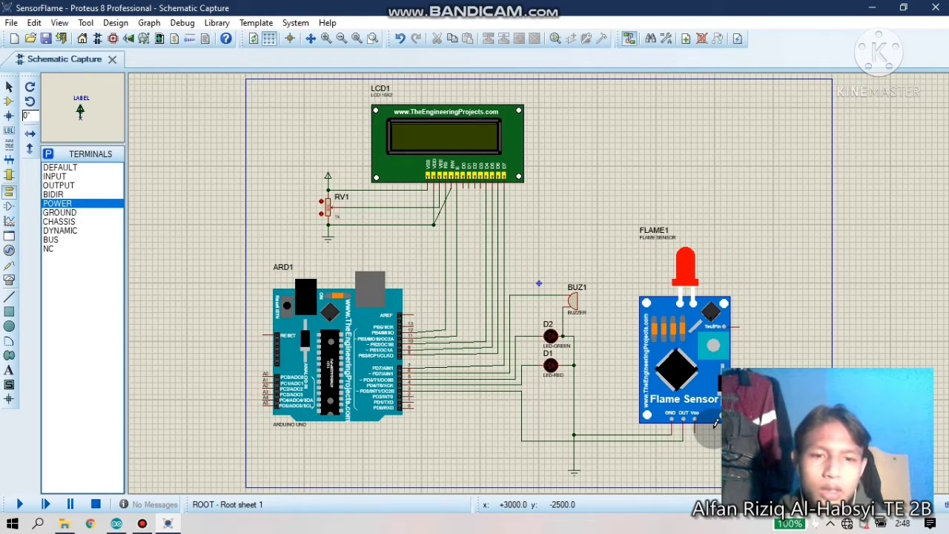
scroll(716, 425, "down", 2)
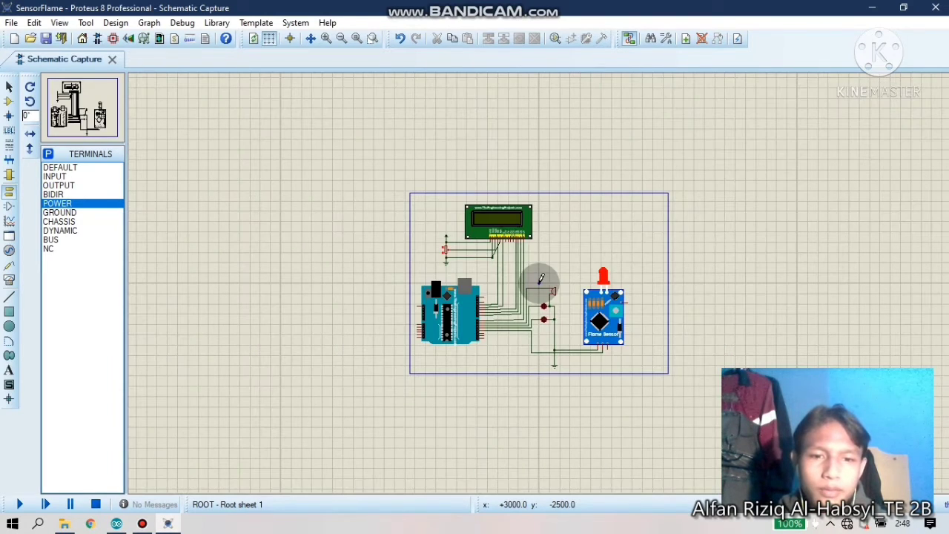
scroll(541, 280, "up", 5)
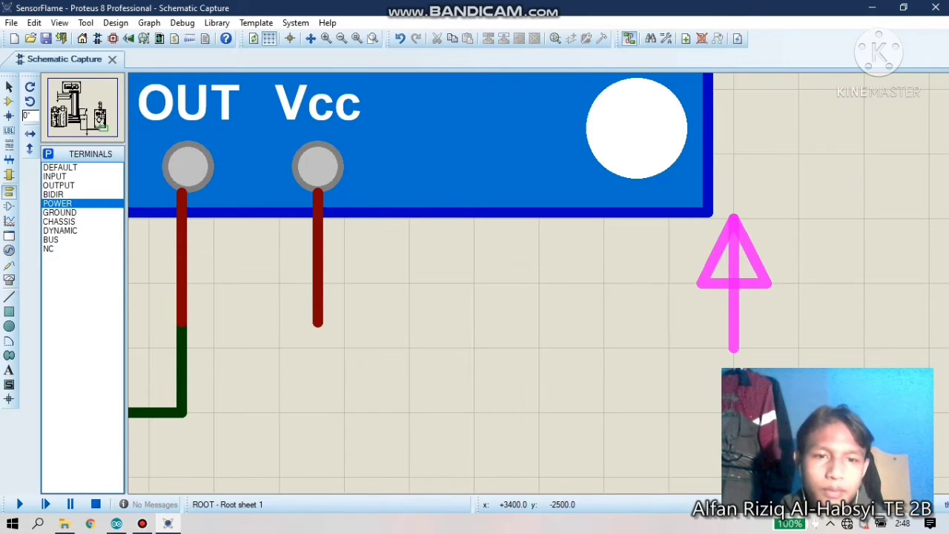
left_click(864, 341)
left_click(864, 342)
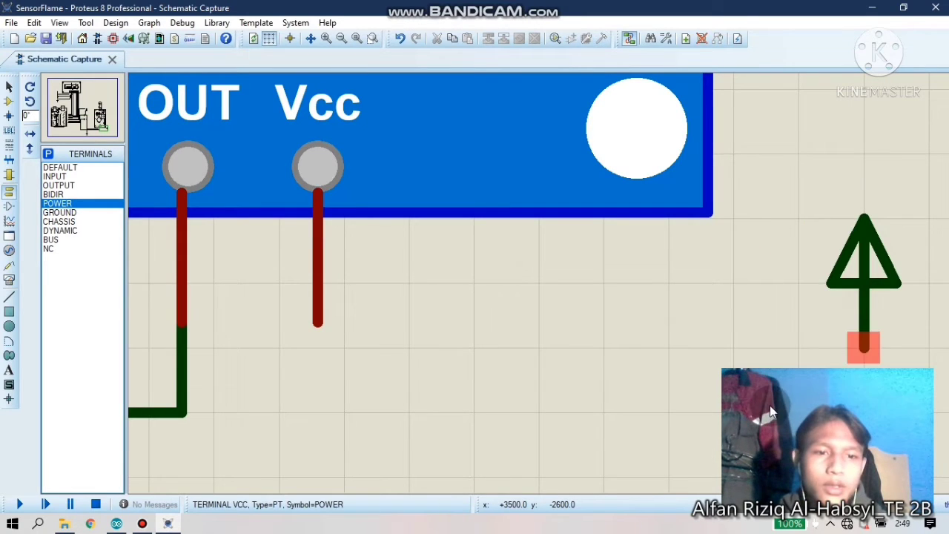
left_click(317, 334)
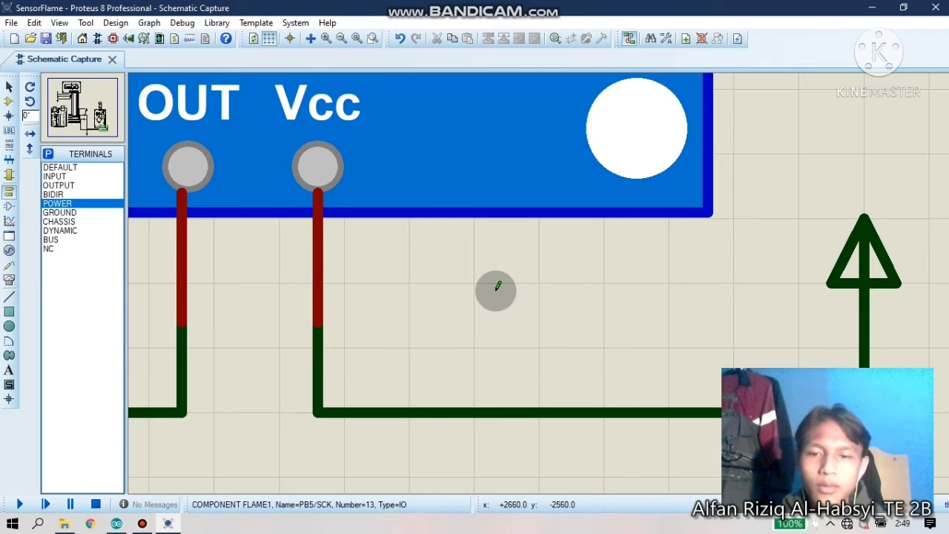
Find LOGICSTATE in the component library with the keyword "logics" and add it to the device list
scroll(496, 289, "down", 3)
scroll(515, 286, "down", 2)
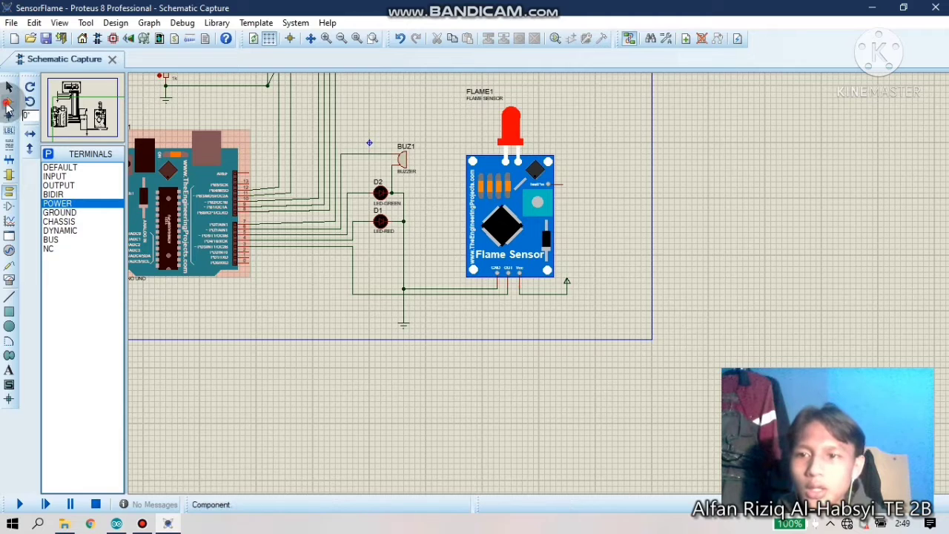
left_click(9, 100)
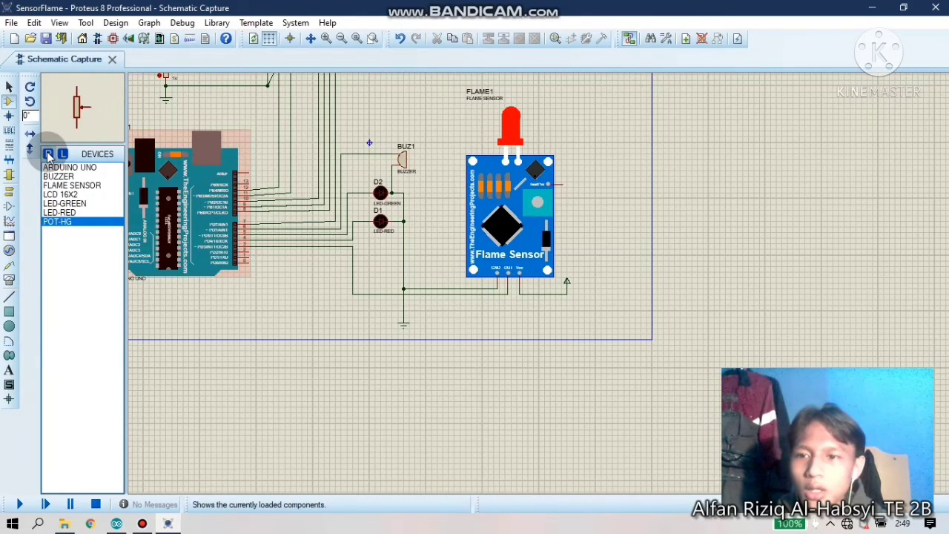
left_click(47, 154)
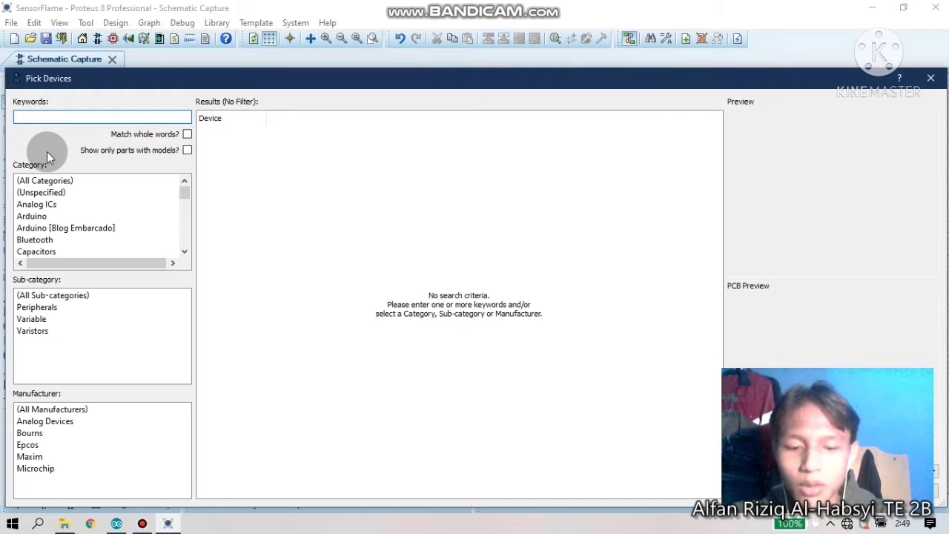
type("logi")
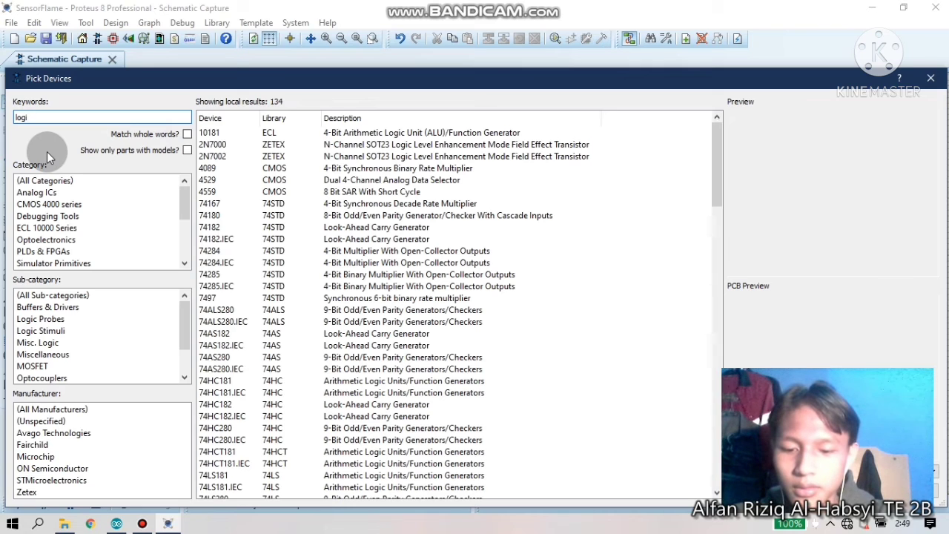
type("cs")
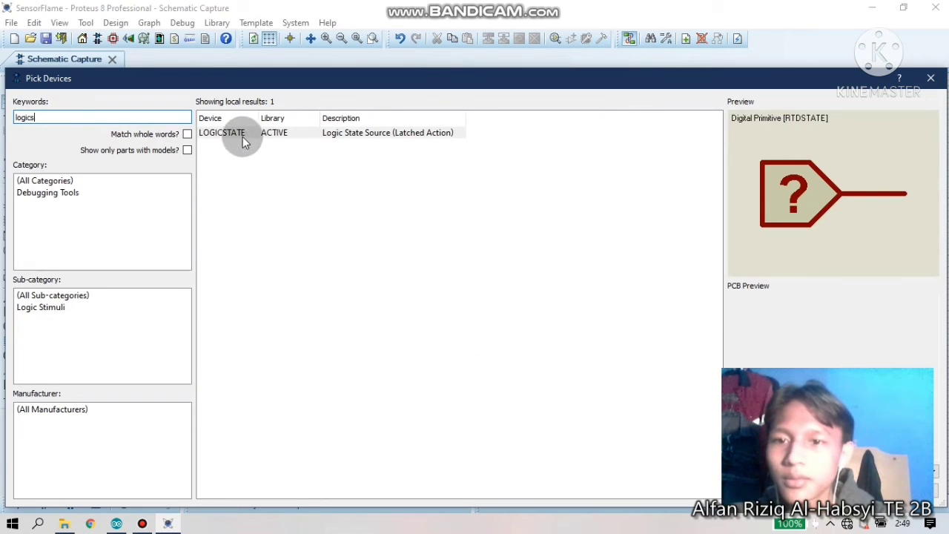
left_click(248, 138)
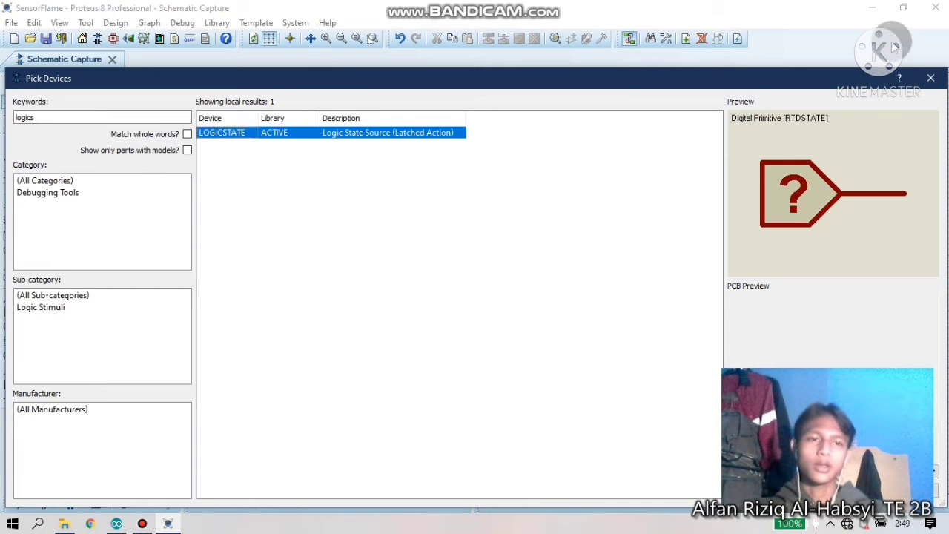
left_click(926, 81)
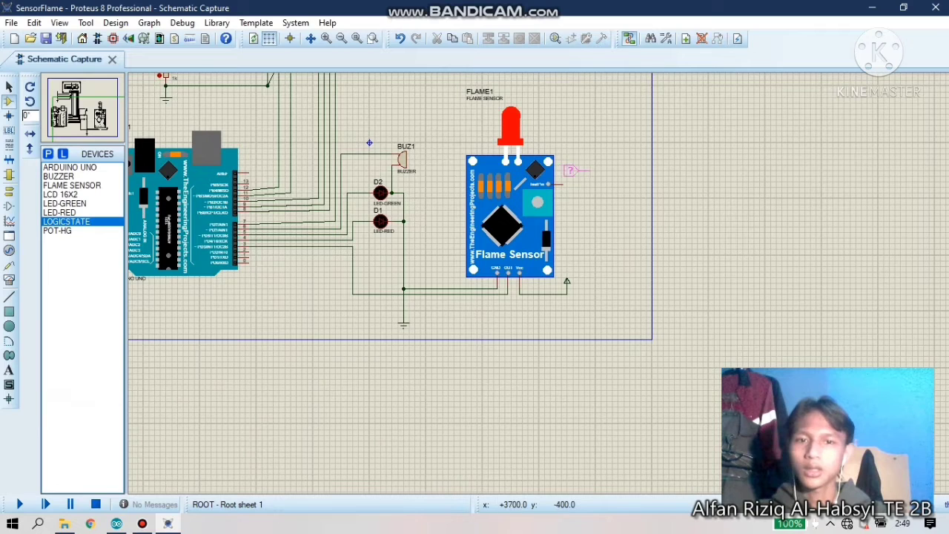
Place the LOGICSTATE component beside the flame sensor's LED and wire its output to the sensor's TestPin
left_click(577, 141)
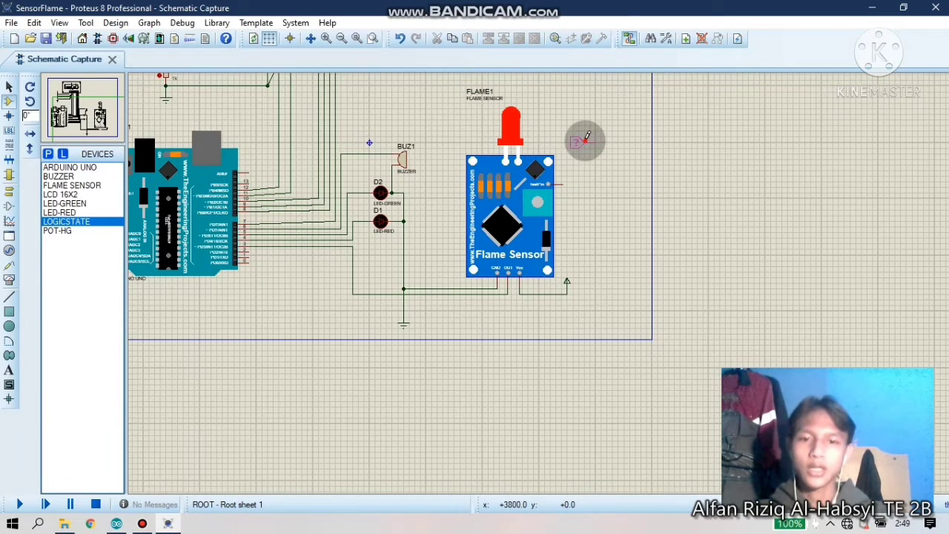
left_click(597, 141)
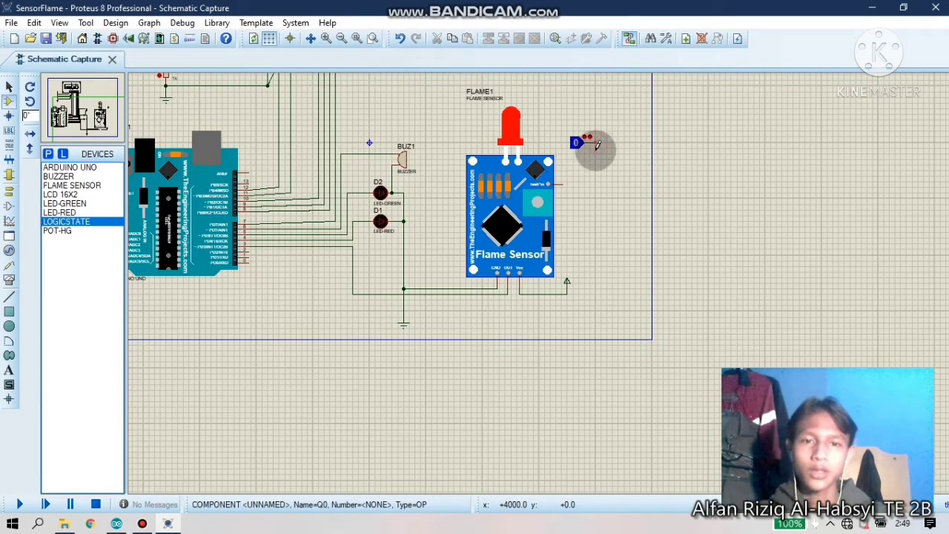
left_click(566, 181)
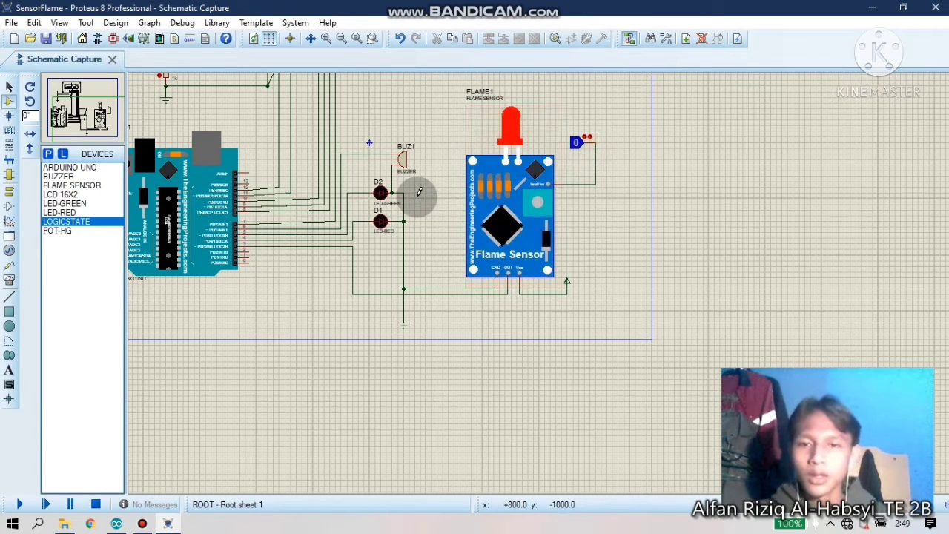
scroll(453, 225, "down", 2)
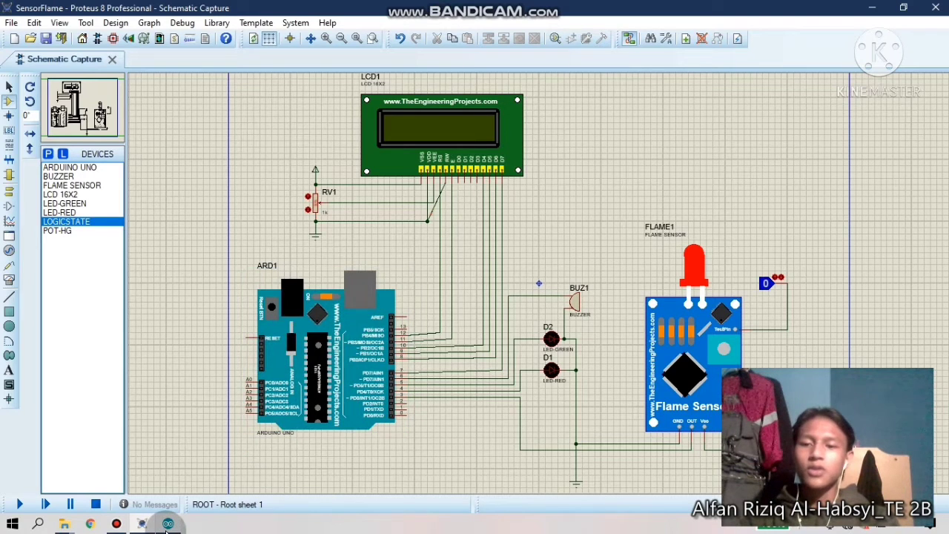
Switch to the percobaan sketch in Arduino and examine the lcd.begin line in setup
mouse_move(168, 524)
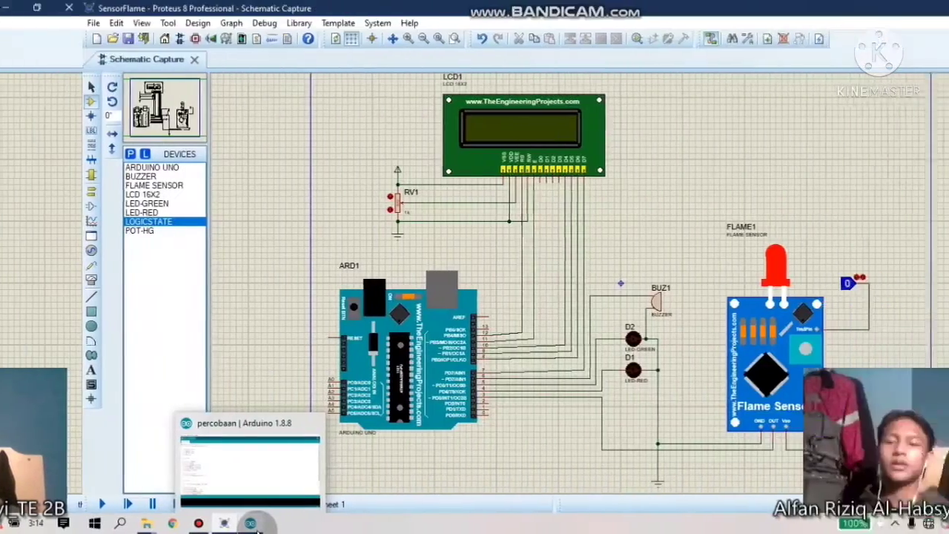
left_click(774, 524)
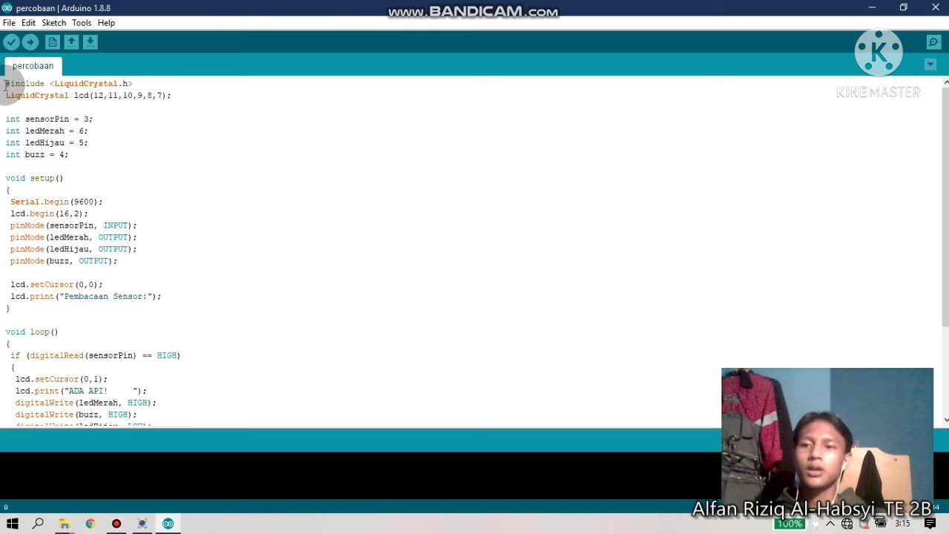
key("Down")
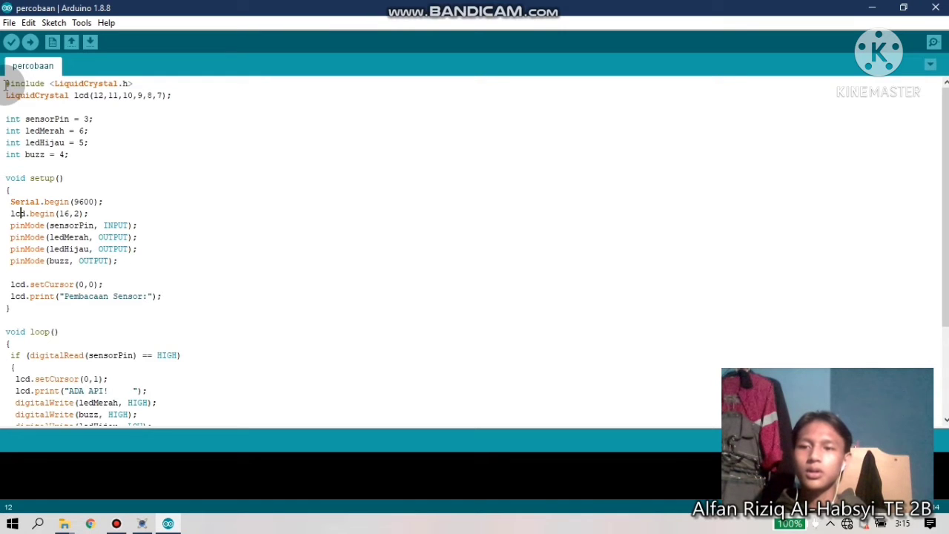
key("Right")
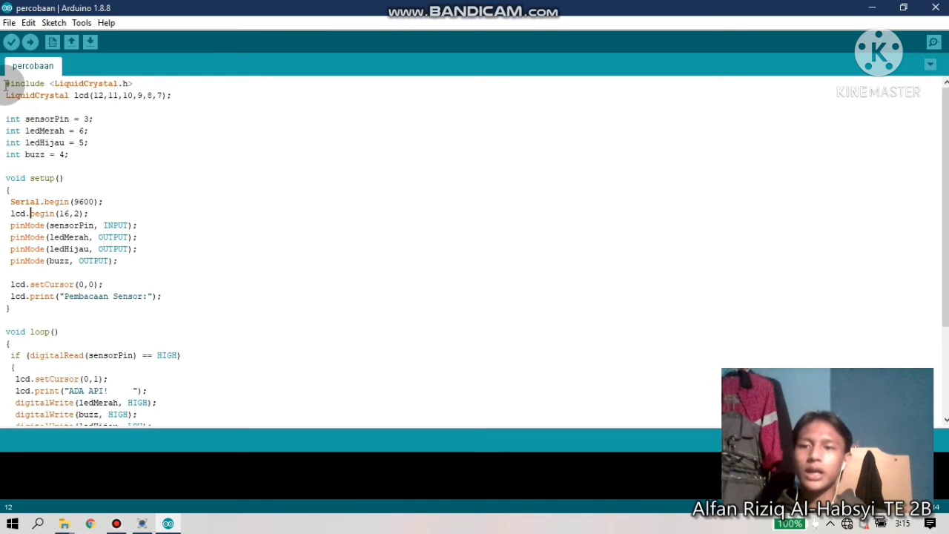
key("Left")
key("Right")
key("Left")
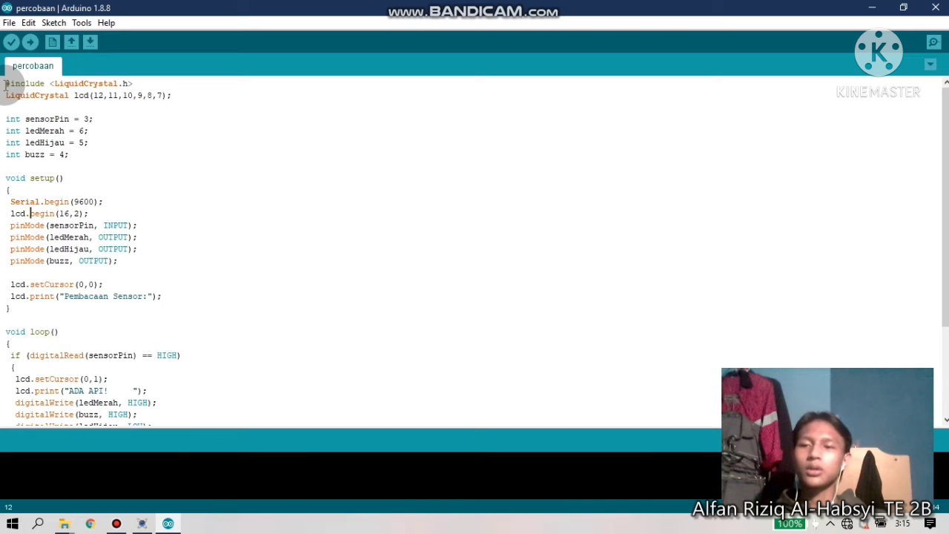
key("Right")
key("Right")
key("Right")
key("Right")
key("Right")
key("Right")
key("Right")
key("Right")
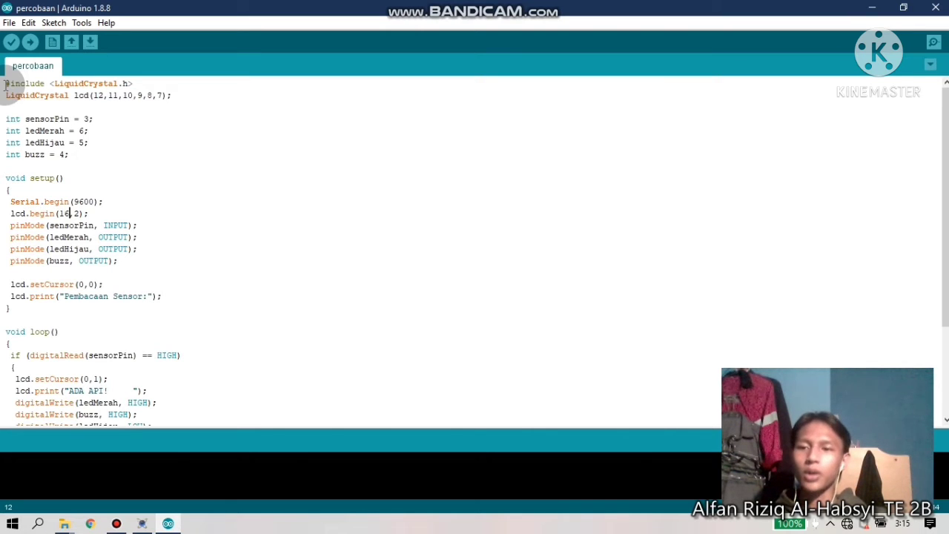
Examine the pinMode line in setup that configures sensorPin as INPUT
key("Down")
key("Left")
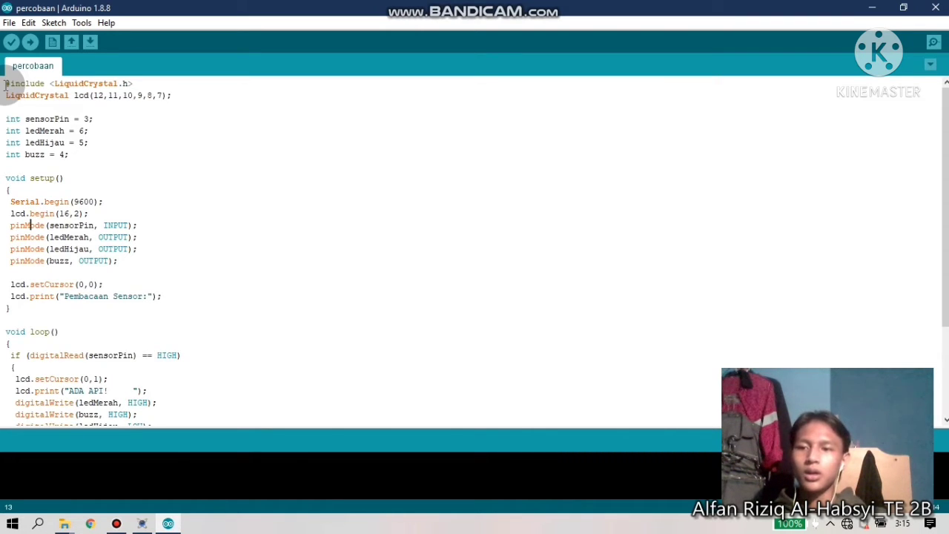
key("Left")
key("Left")
key("Left")
key("Right")
key("Right")
key("Right")
key("Right")
key("Right")
key("Right")
key("Right")
key("Right")
key("Right")
key("Right")
key("Right")
key("Right")
key("Left")
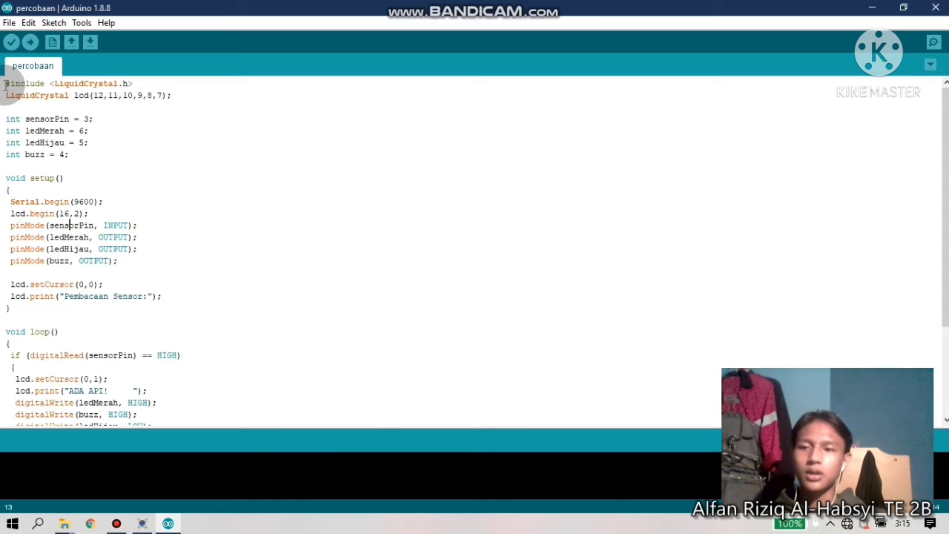
key("Left")
key("Left")
key("Left")
key("Left")
key("Left")
key("Left")
key("Left")
key("Left")
key("Left")
key("Left")
key("Right")
key("Right")
key("Right")
key("Left")
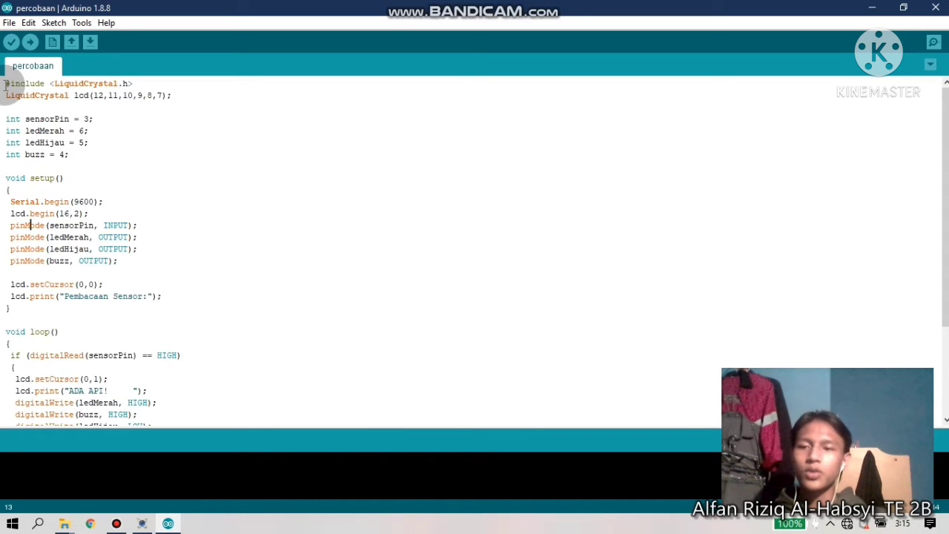
key("Left")
key("Left")
key("Right")
key("Right")
key("Right")
key("Right")
key("Right")
key("Right")
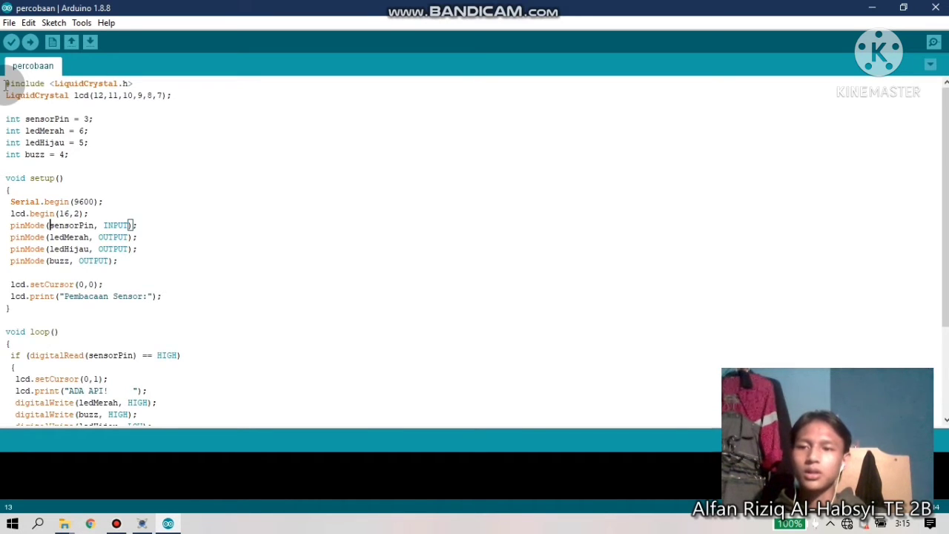
key("Left")
key("Right")
key("Right")
key("Right")
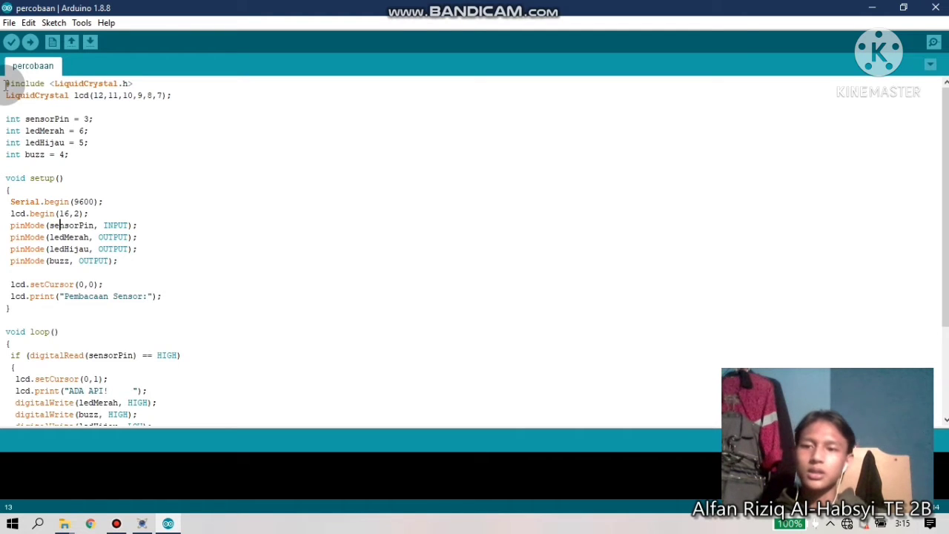
key("Right")
key("Right")
key("Right")
key("Right")
key("Right")
key("Right")
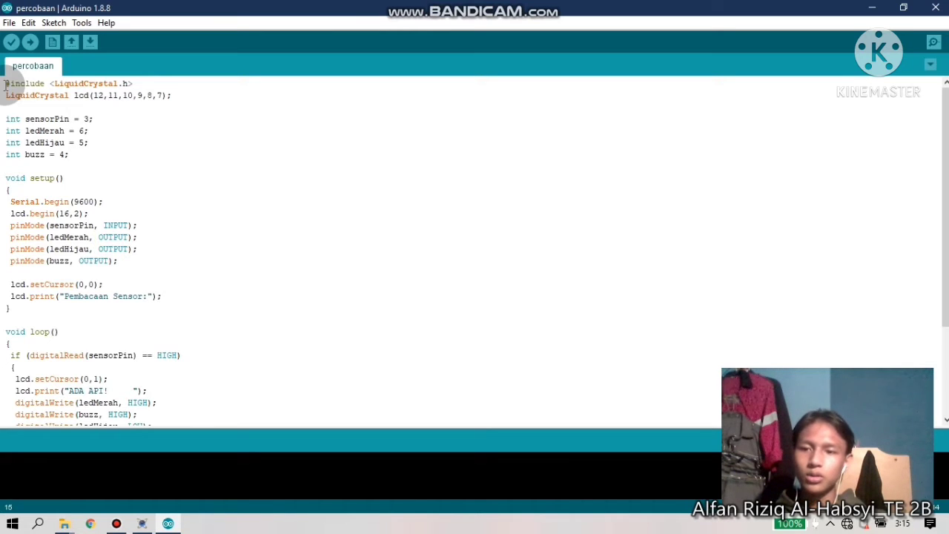
Examine the OUTPUT pinMode lines and the lcd.setCursor(0,0) line in setup
key("Down")
key("Down")
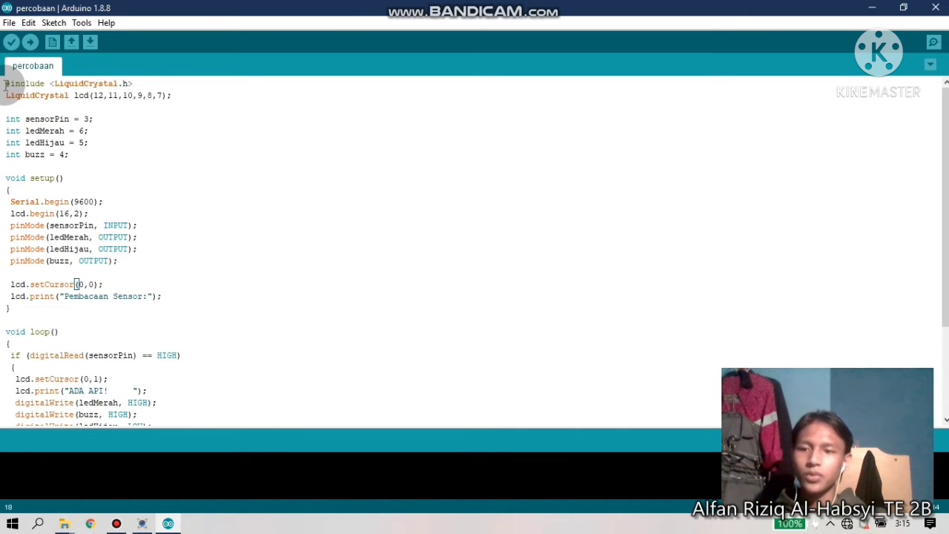
key("Down")
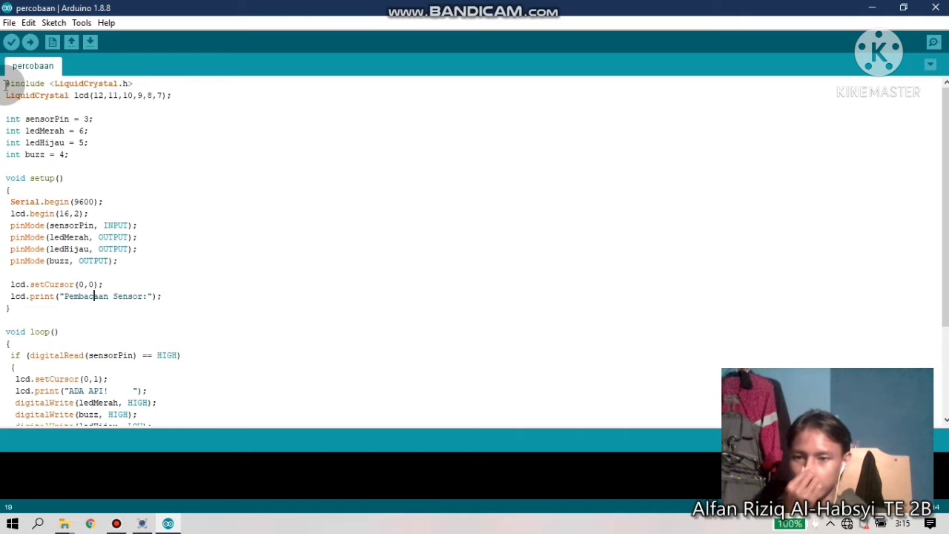
key("Left")
key("Left")
key("Left")
key("Left")
key("Left")
key("Left")
key("Left")
key("Left")
key("Left")
key("Left")
key("Left")
key("Left")
key("Left")
key("Left")
key("Left")
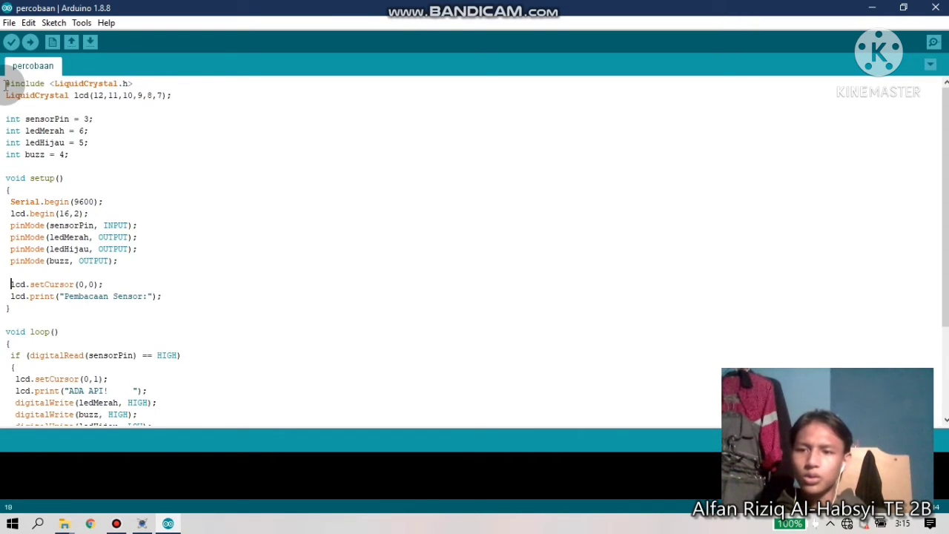
key("Down")
key("Down")
key("Down")
key("Up")
key("Up")
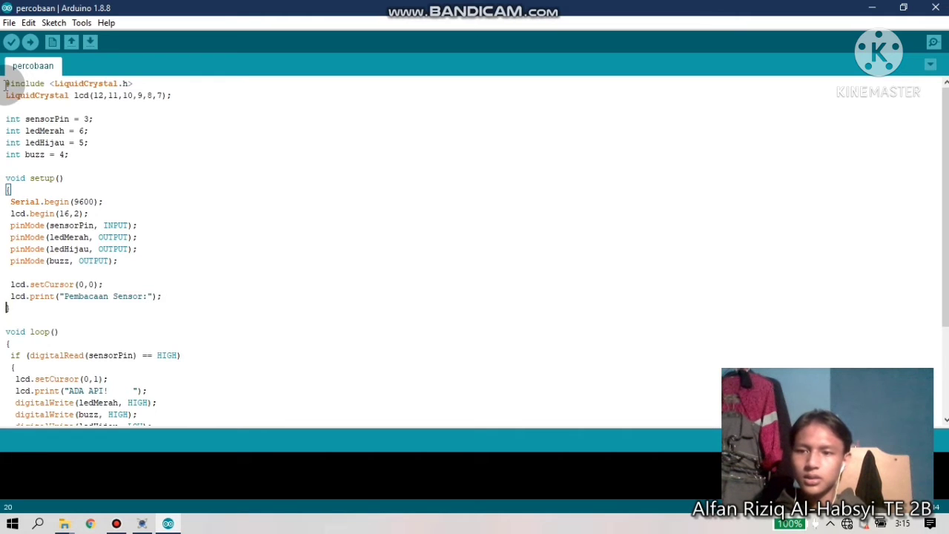
key("Right")
key("Right")
key("Right")
key("Right")
key("Right")
key("Right")
key("Right")
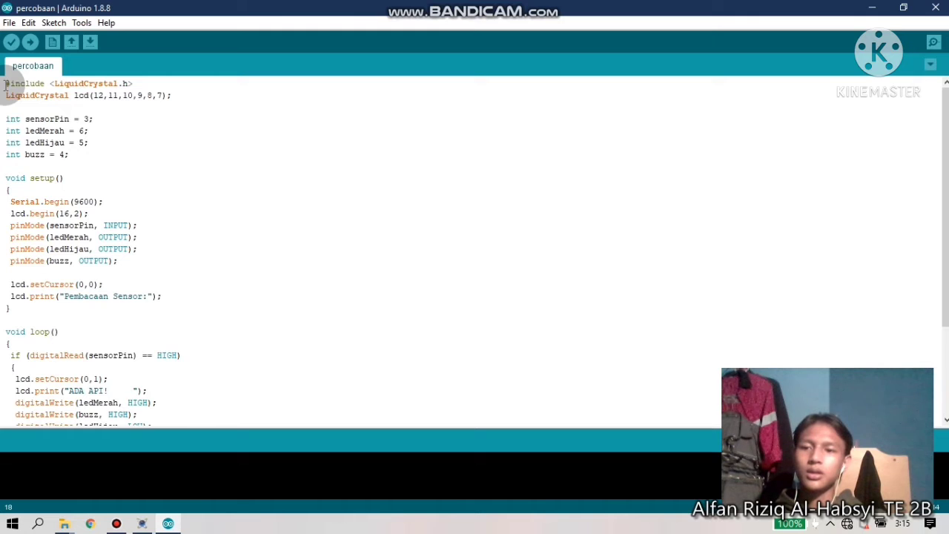
key("Left")
key("Left")
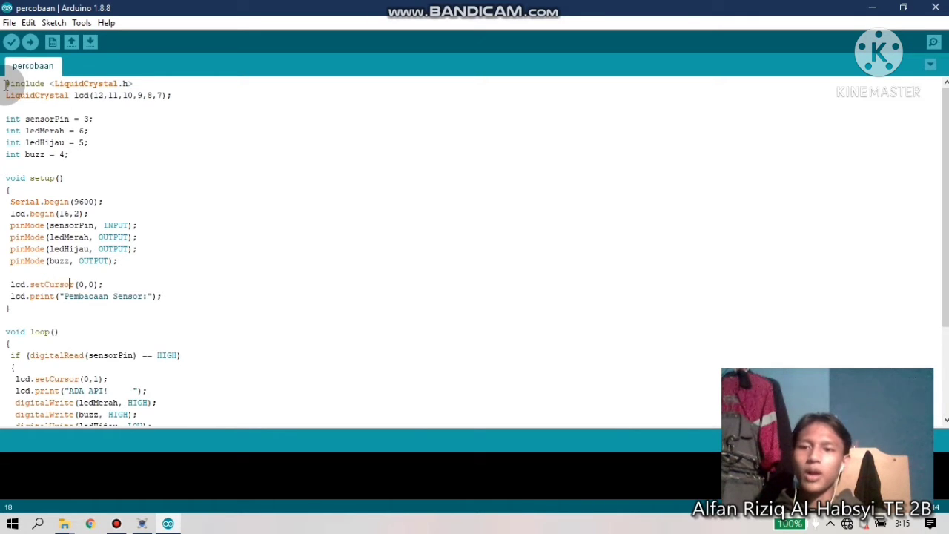
key("Right")
key("Right")
key("Left")
key("Left")
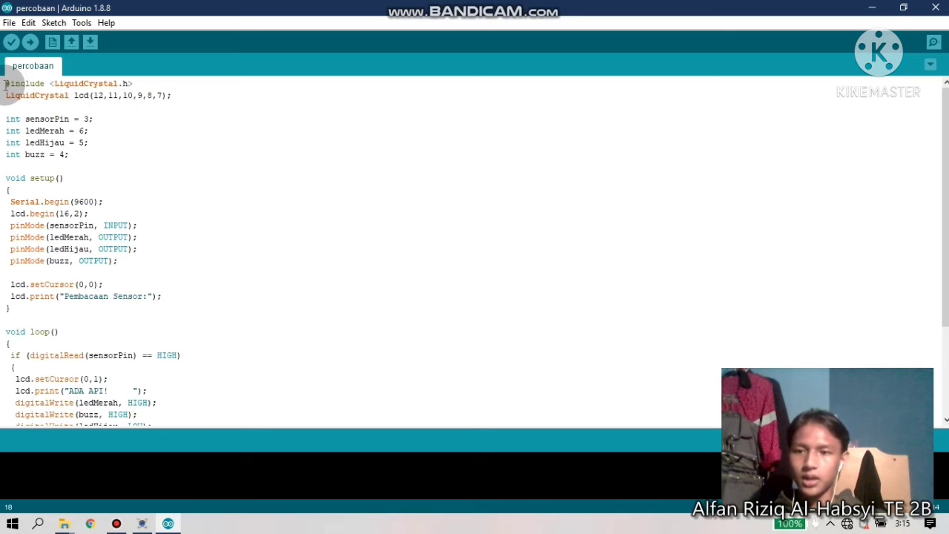
Examine the lcd.print line with the text "Pembacaan Sensor:" through the end of setup
key("Down")
key("Left")
key("Left")
key("Left")
key("Left")
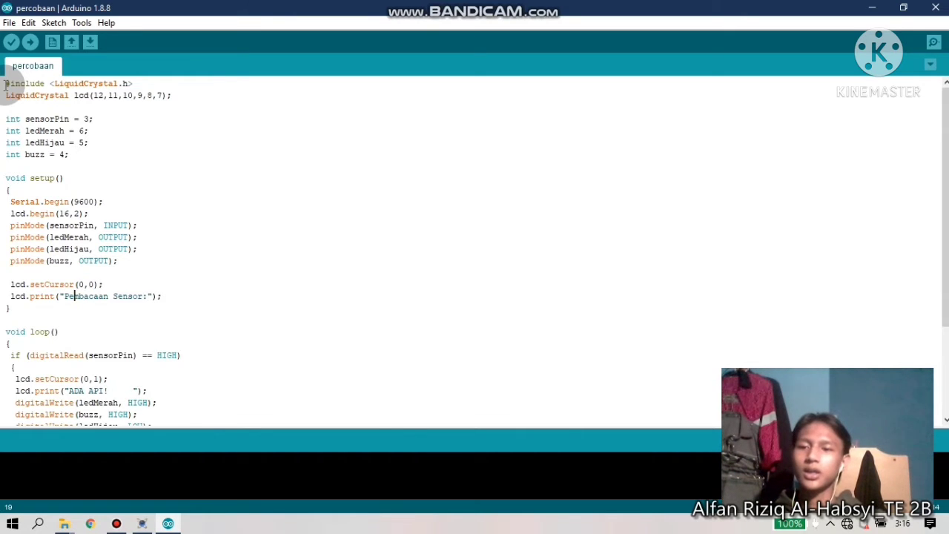
key("Left")
key("Right")
key("Right")
key("Right")
key("Right")
key("Right")
key("Right")
key("Right")
key("Down")
key("Down")
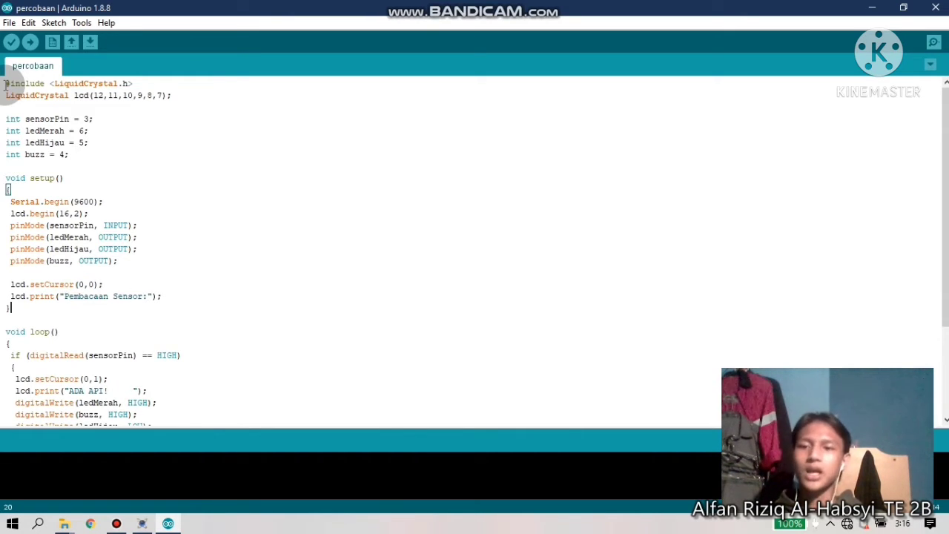
Look through the loop function's if and else branches down to the end of the sketch
key("Down")
key("Down")
key("Down")
key("Down")
key("Down")
key("Down")
key("Down")
key("Down")
key("Down")
key("Down")
key("Down")
key("Down")
key("Down")
key("Down")
key("Down")
key("Down")
key("Down")
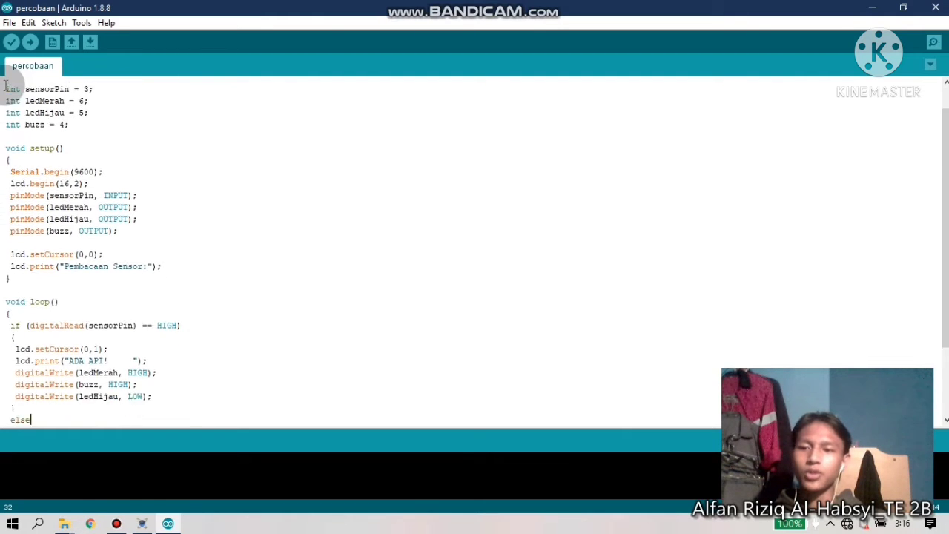
key("Up")
key("Up")
key("Up")
key("Up")
key("Left")
key("Left")
key("Left")
key("Left")
key("Left")
key("Left")
key("Left")
key("Left")
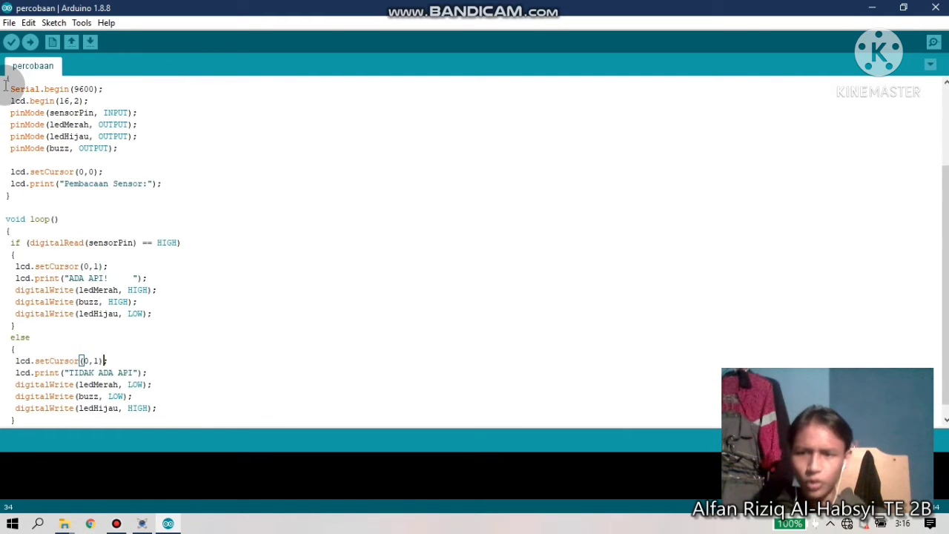
Examine the if condition in loop that compares digitalRead(sensorPin) with HIGH
key("Up")
key("Up")
key("Up")
key("Up")
key("Up")
key("Up")
key("Up")
key("Up")
key("Up")
key("Up")
key("Left")
key("Left")
key("Left")
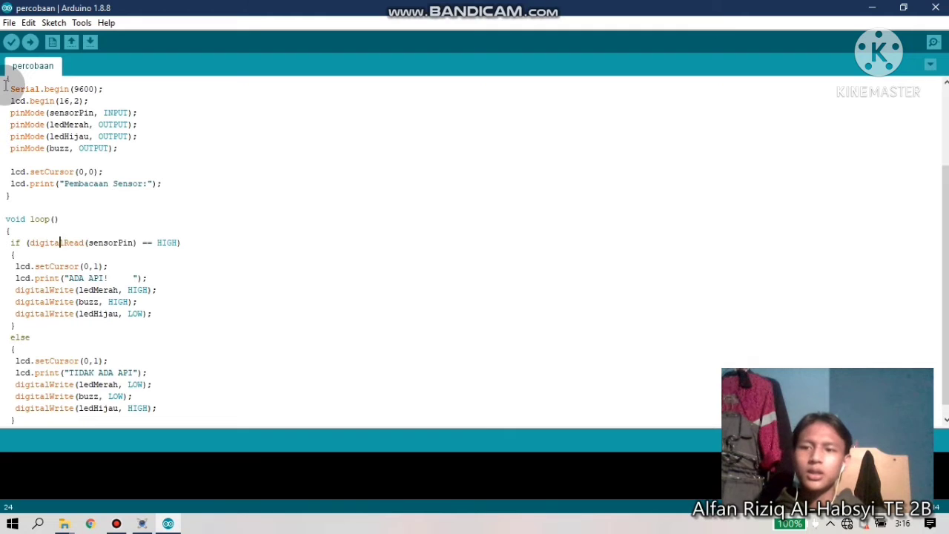
key("Left")
key("Left")
key("Left")
key("Left")
key("Left")
key("Left")
key("Left")
key("Left")
key("Left")
key("Left")
key("Left")
key("Right")
key("Down")
key("Up")
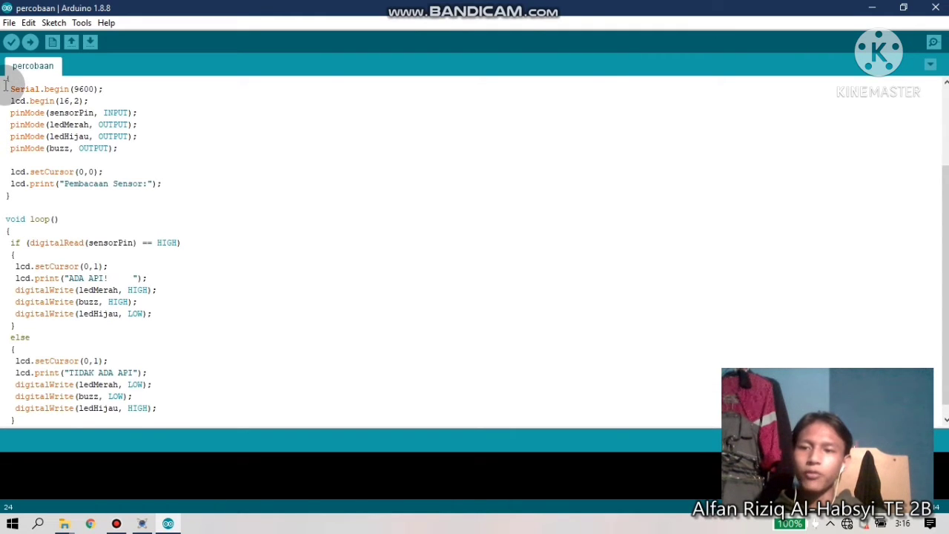
Examine the digitalRead call at the start of the loop function's if condition
key("Right")
key("Right")
key("Right")
key("Right")
key("Right")
key("Right")
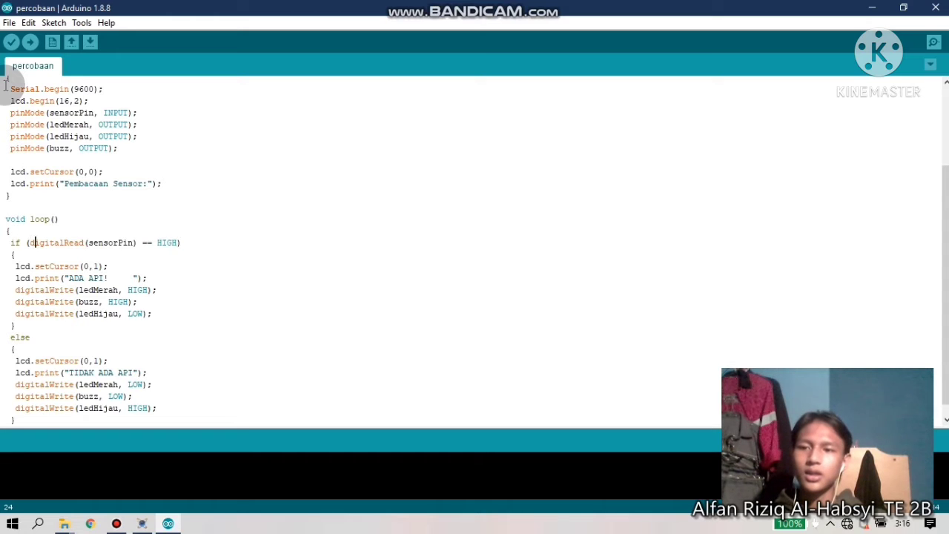
key("Left")
key("Right")
key("Left")
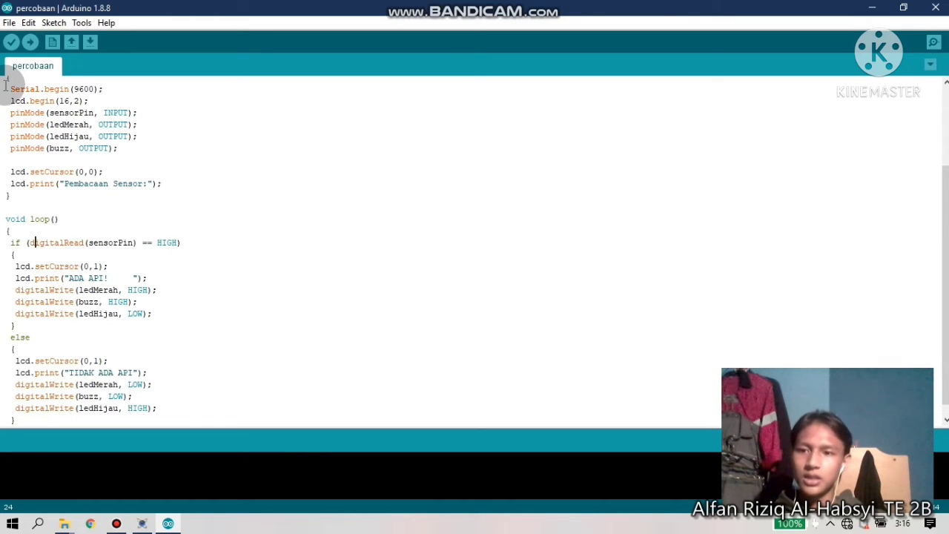
key("Right")
key("Right")
key("Right")
key("Left")
key("Right")
key("Left")
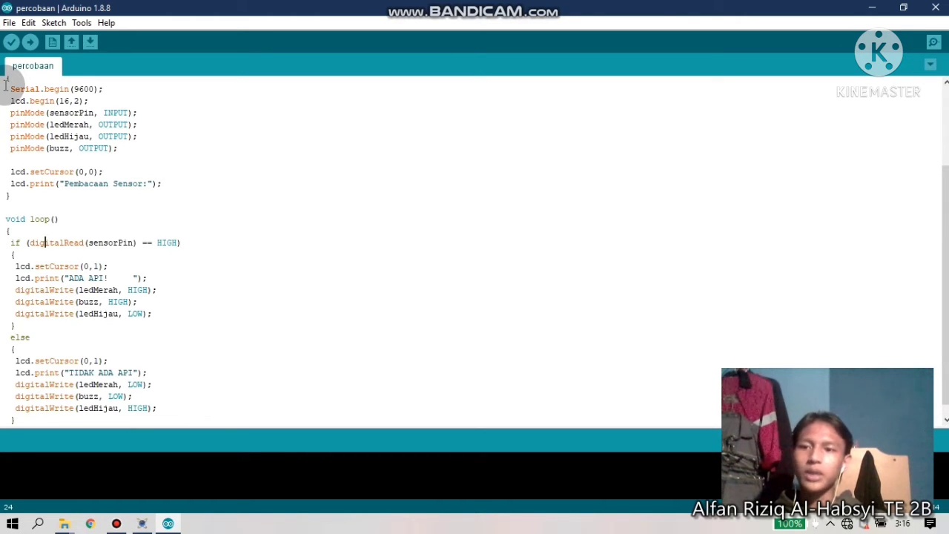
key("Right")
key("Right")
key("Right")
key("Right")
key("Right")
key("Right")
key("Right")
key("Right")
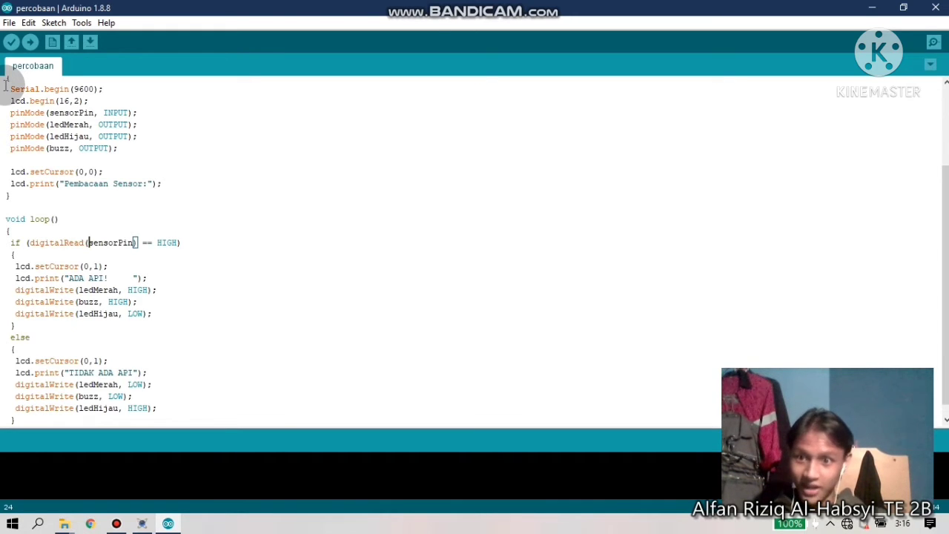
Examine the sensorPin argument of digitalRead up to the equality operator in the if condition
key("Right")
key("Right")
key("Right")
key("Right")
key("Right")
key("Right")
key("Right")
key("Right")
key("Right")
key("Right")
key("Right")
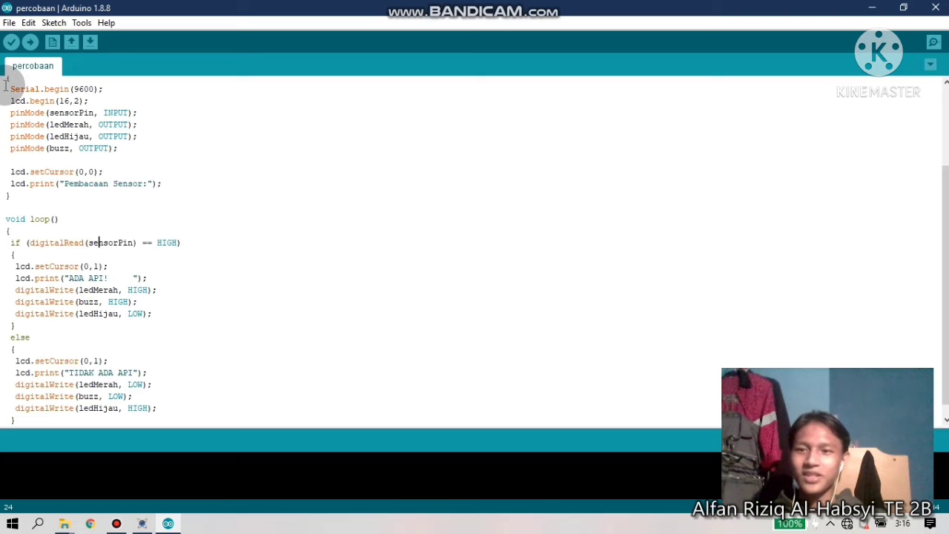
key("Right")
key("Right")
key("Left")
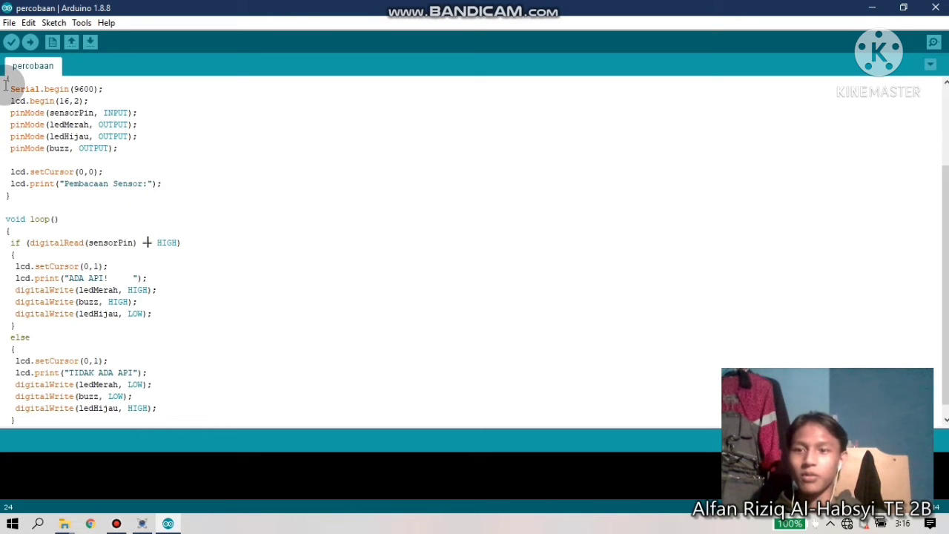
Examine how the if condition compares the sensorPin reading with HIGH, through to the end of the line
key("Right")
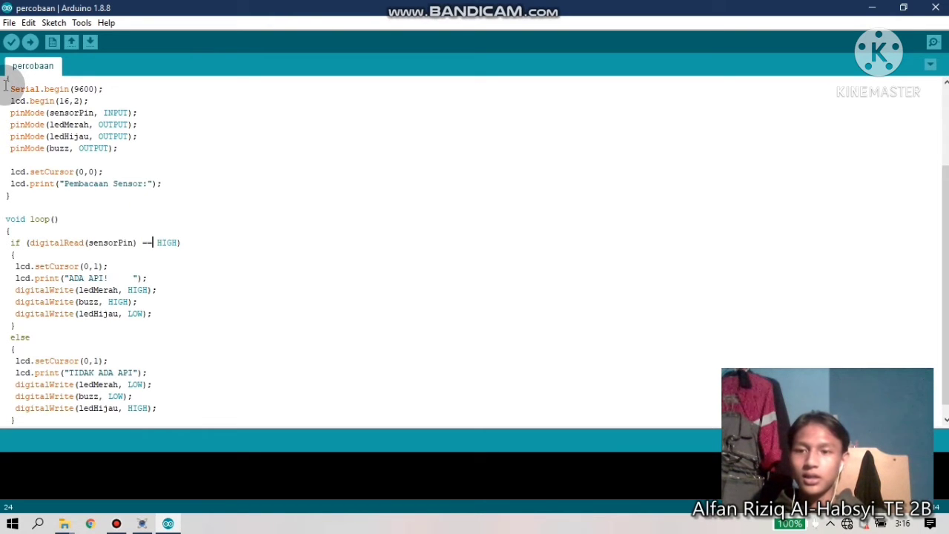
key("Right")
key("Right")
key("Right")
key("Left")
key("Left")
key("Left")
key("Left")
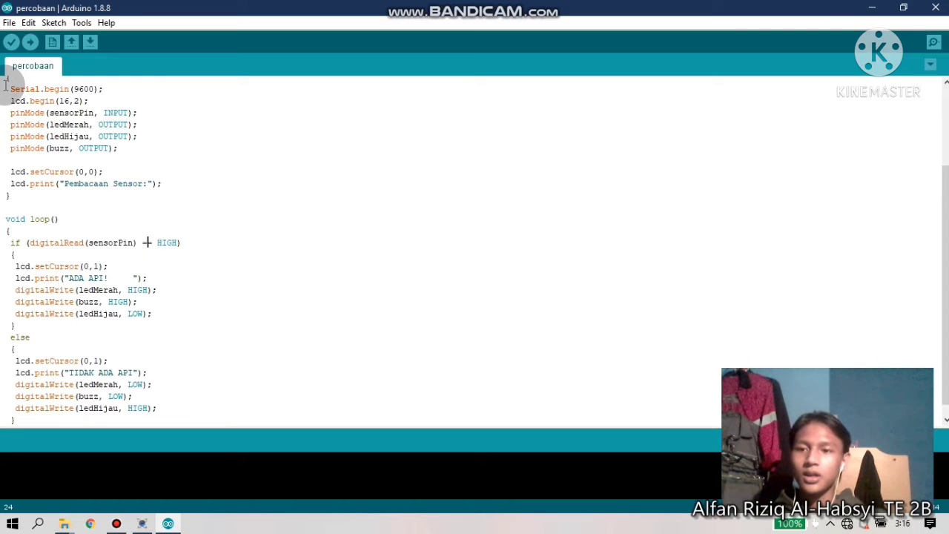
key("Left")
key("Left")
key("Left")
key("Left")
key("Left")
key("Left")
key("Left")
key("Left")
key("Right")
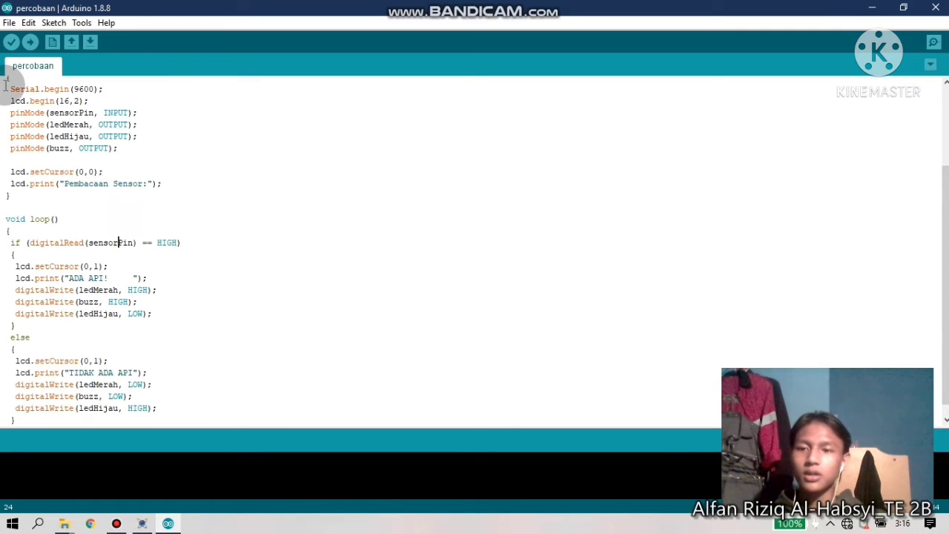
key("Right")
key("Right")
key("Right")
key("Right")
key("Right")
key("Right")
key("Right")
key("Right")
key("Right")
key("Right")
key("Right")
key("Right")
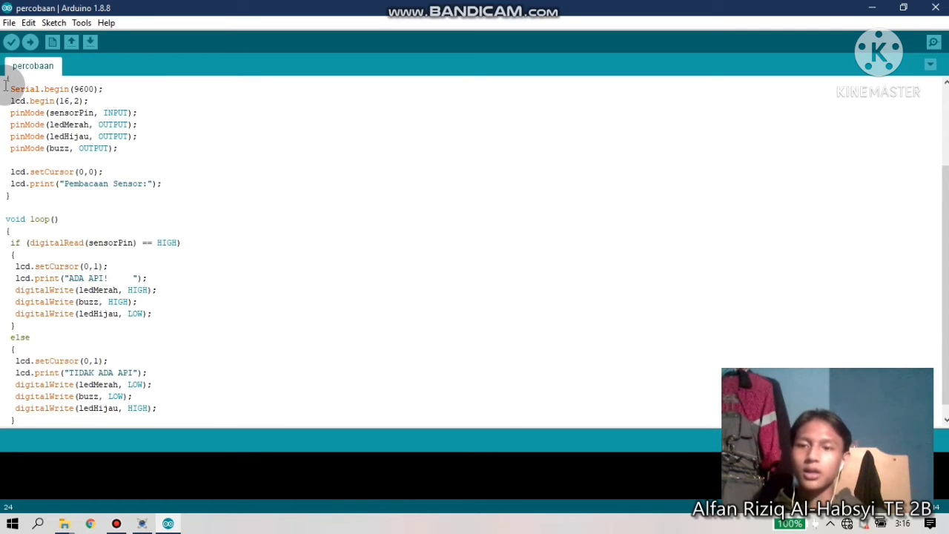
Examine the lcd.setCursor(0,1) line in the if branch
key("Down")
key("Down")
key("Left")
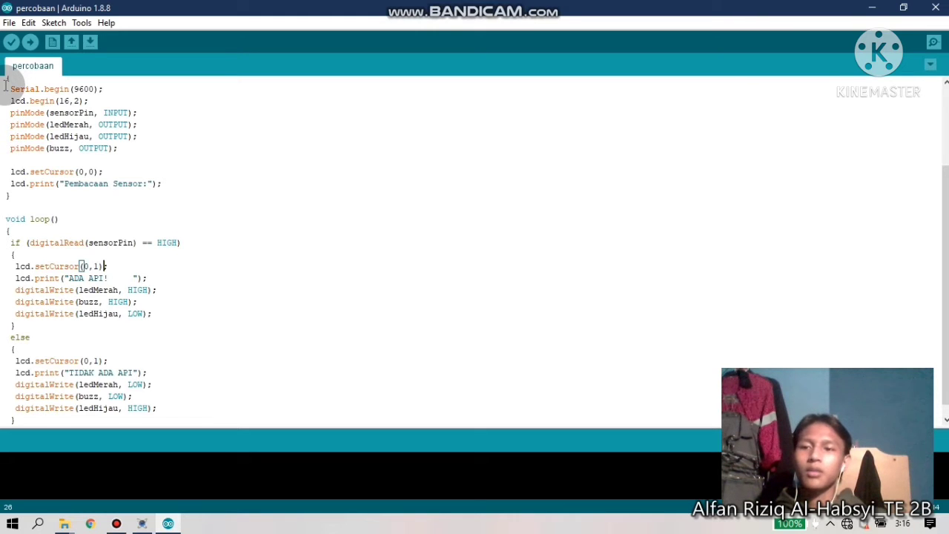
key("Left")
key("Left")
key("Left")
key("Left")
key("Left")
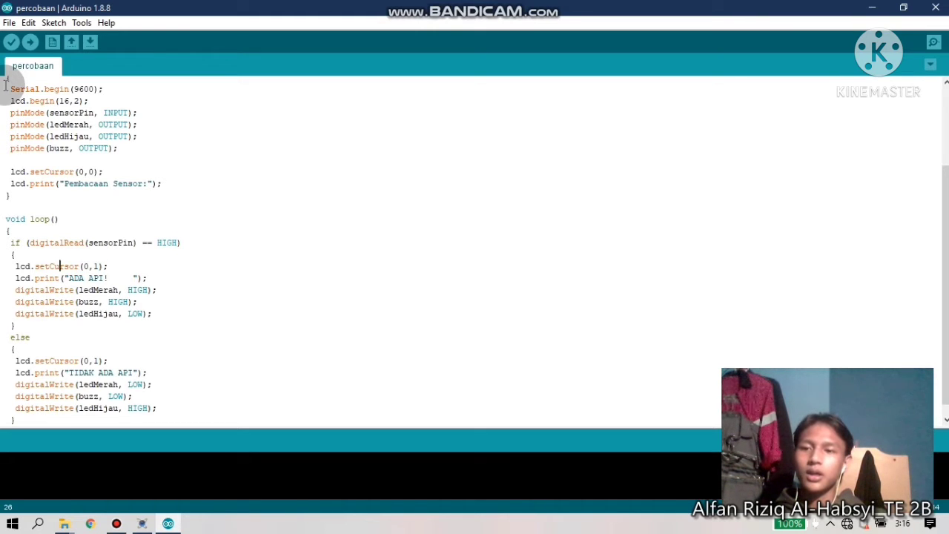
Examine the lcd.print line with the text "ADA API!" in the if branch
key("Down")
key("Left")
key("Left")
key("Left")
key("Right")
key("Right")
key("Right")
key("Right")
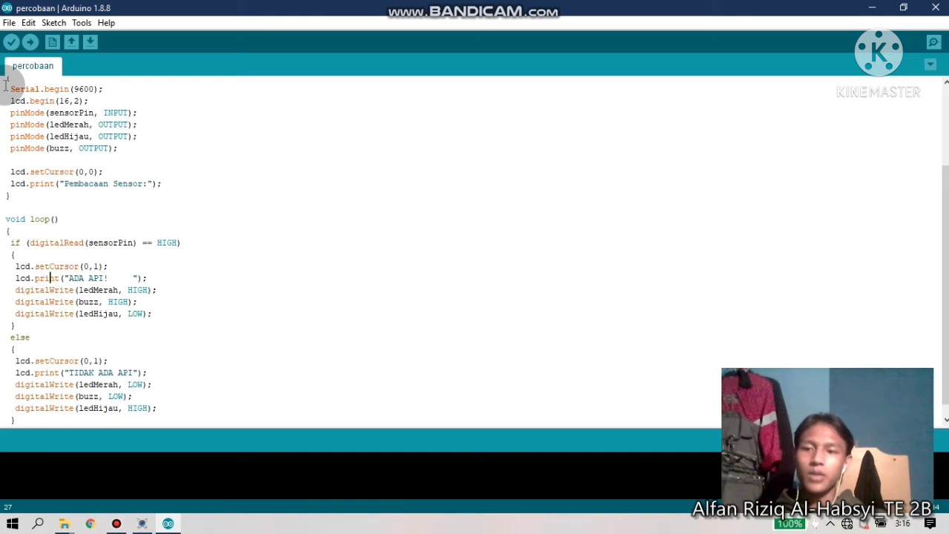
key("Right")
key("Right")
Examine the digitalWrite line in the if branch that sets ledMerah to HIGH
key("Down")
key("Right")
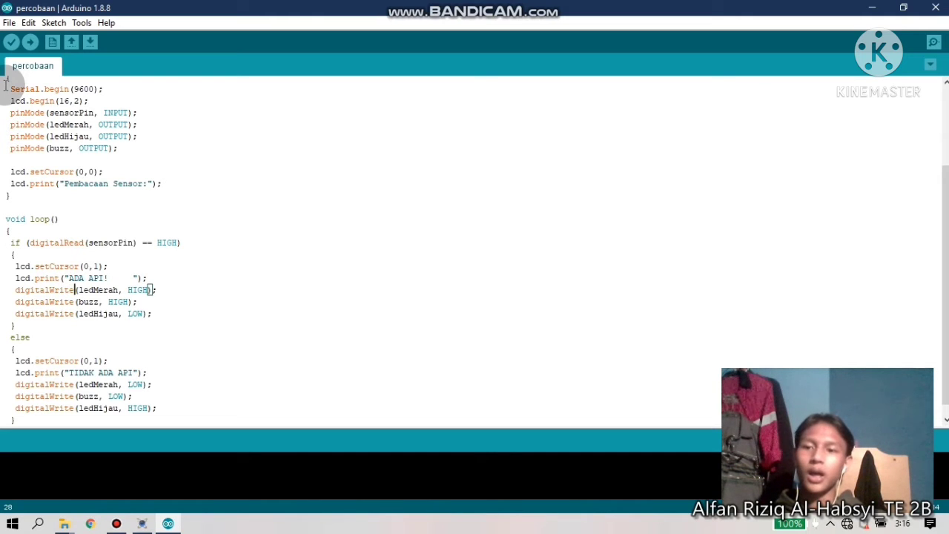
key("Left")
key("Left")
key("Left")
key("Right")
key("Right")
key("Right")
key("Right")
key("Right")
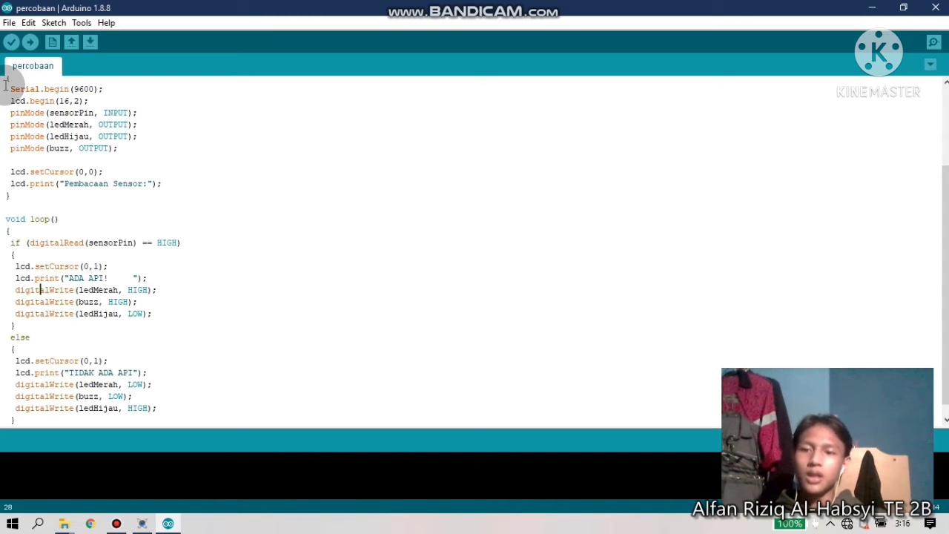
key("Right")
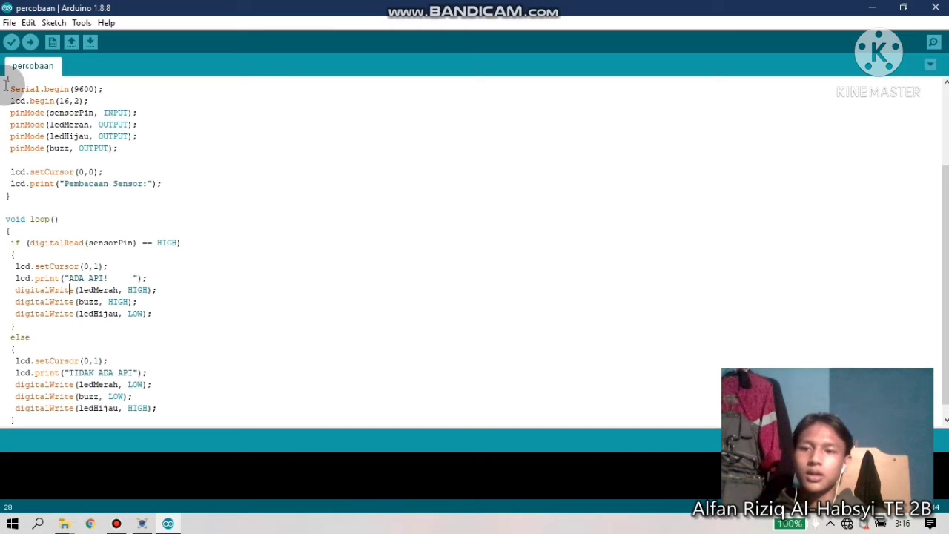
key("Right")
key("Left")
key("Left")
key("Right")
key("Right")
key("Right")
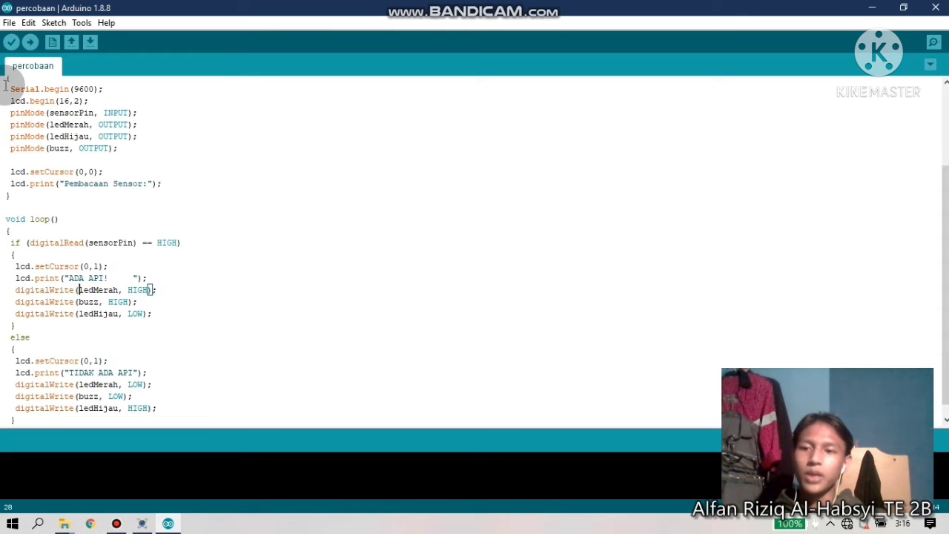
key("Right")
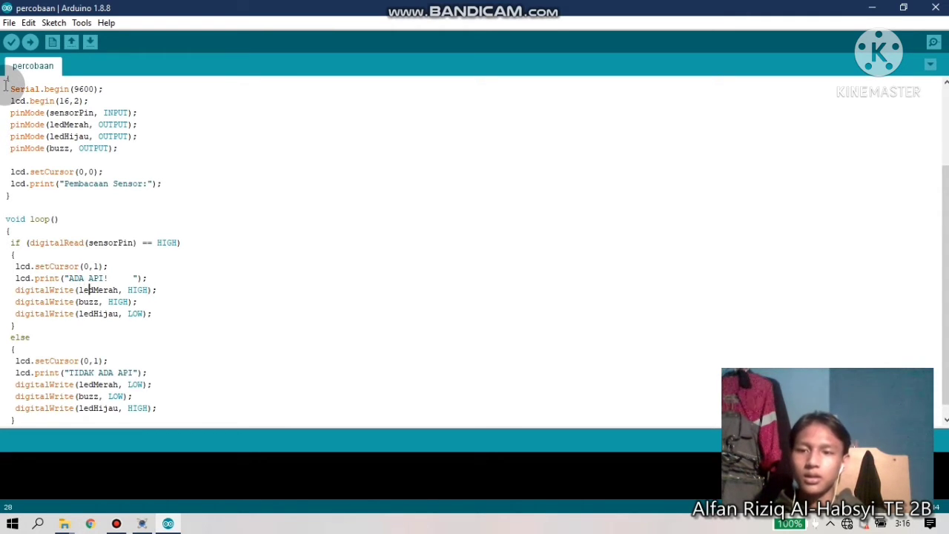
Examine the if branch's digitalWrite lines for buzz HIGH and ledHijau LOW, through the closing brace
key("Down")
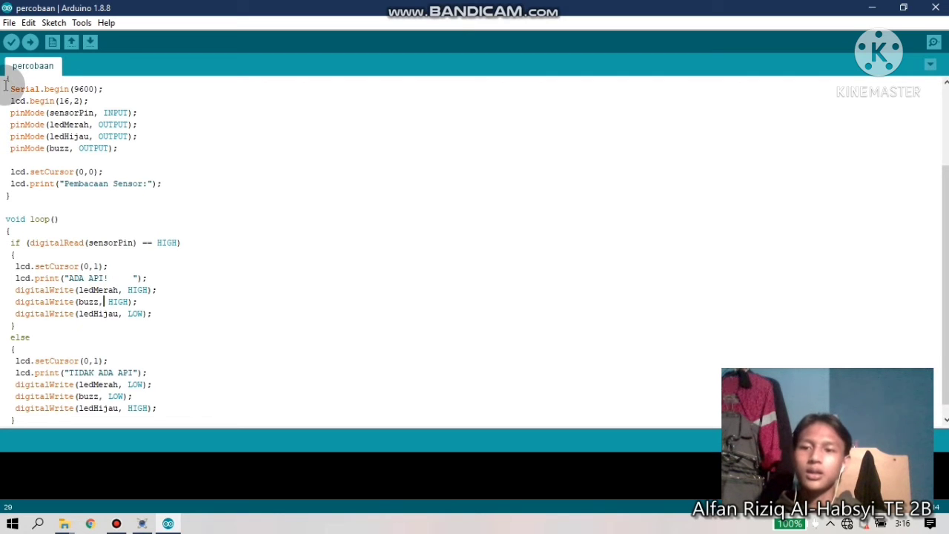
key("Left")
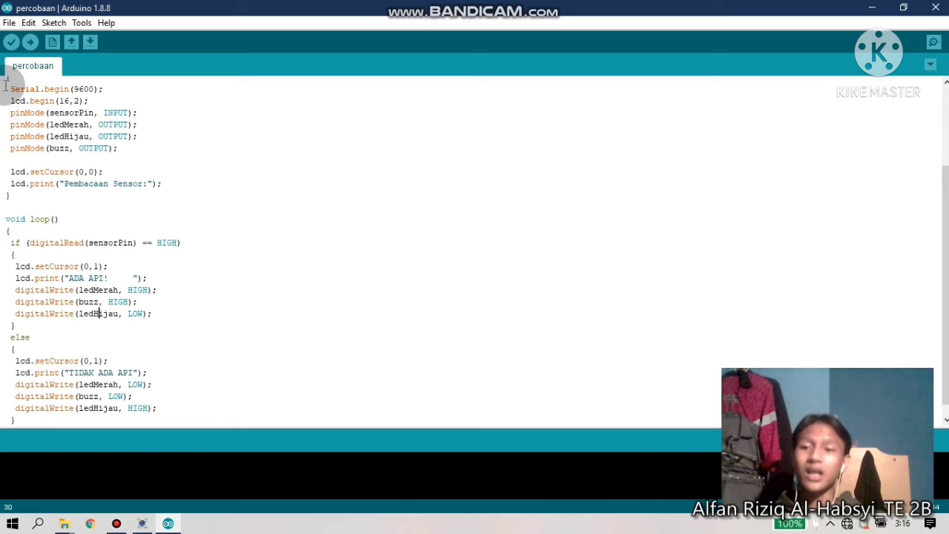
key("Left")
key("Left")
key("Left")
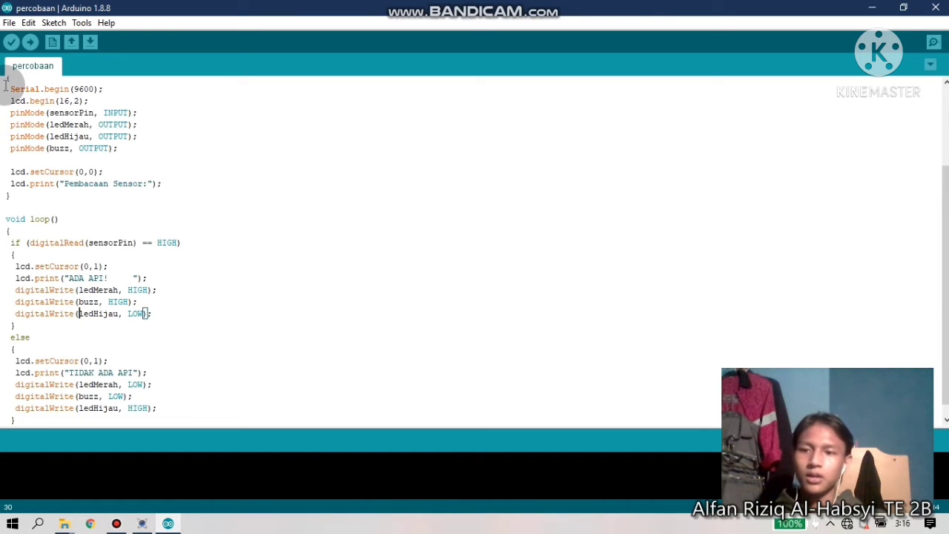
key("Left")
key("Left")
key("Left")
key("Left")
key("Left")
key("Left")
key("Left")
key("Right")
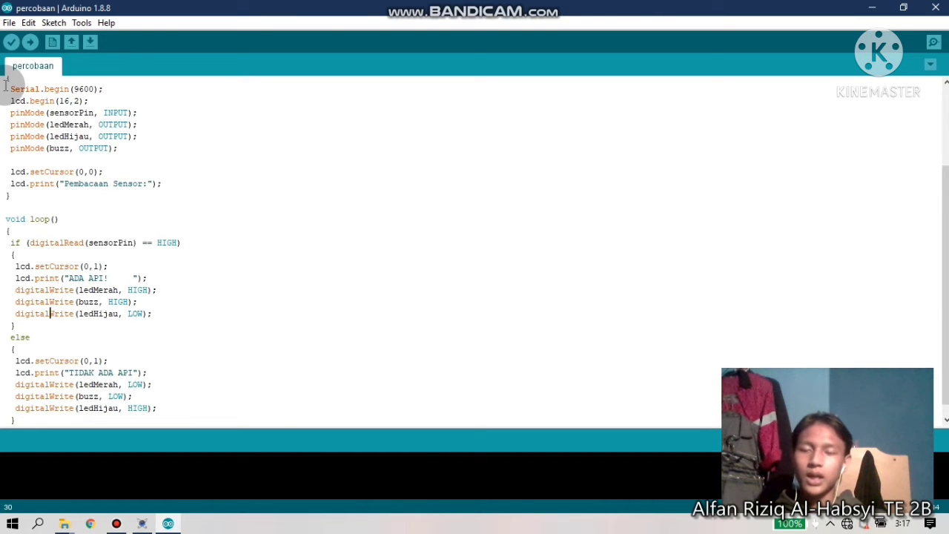
key("Right")
key("Right")
key("Right")
key("Right")
key("Right")
key("Right")
key("Right")
key("Right")
key("Right")
key("Right")
key("Right")
key("Right")
key("Right")
key("Right")
key("Down")
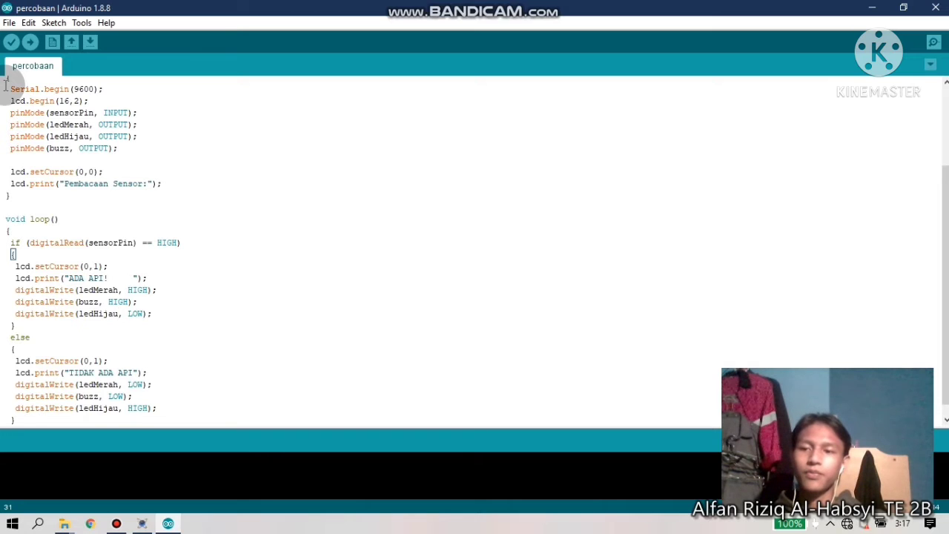
Examine the else keyword and the lcd.setCursor(0,1) line in the else branch
key("Down")
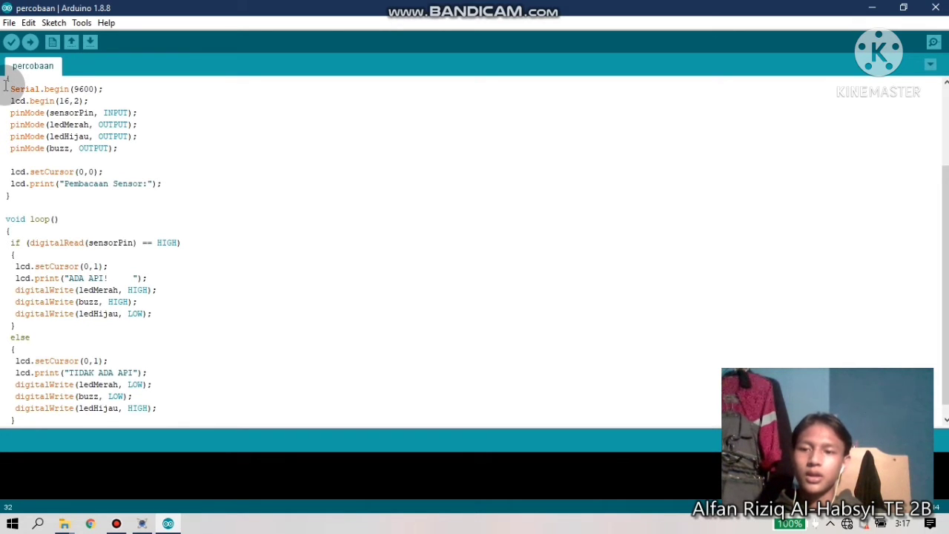
key("Down")
key("Down")
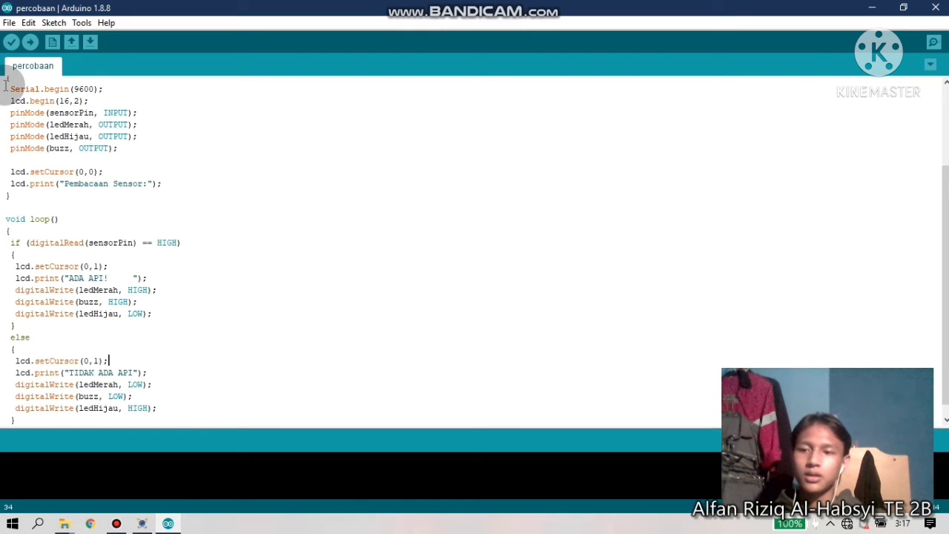
key("Up")
key("Down")
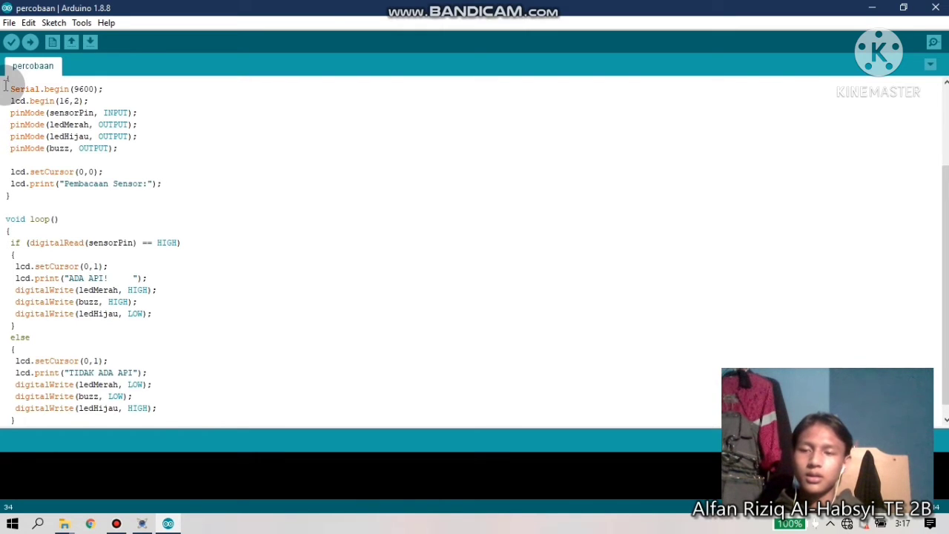
key("Left")
key("Left")
key("Left")
key("Left")
key("Left")
key("Left")
key("Left")
key("Left")
key("Left")
key("Left")
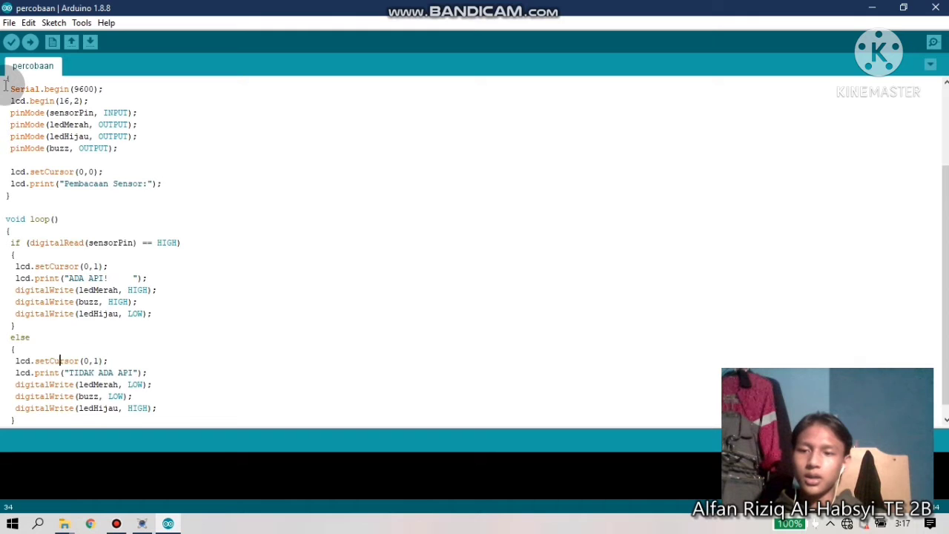
Review the start of the else branch again, down to the lcd.print line with the text "TIDAK ADA API"
key("Down")
key("Up")
key("Up")
key("Up")
key("Up")
key("Down")
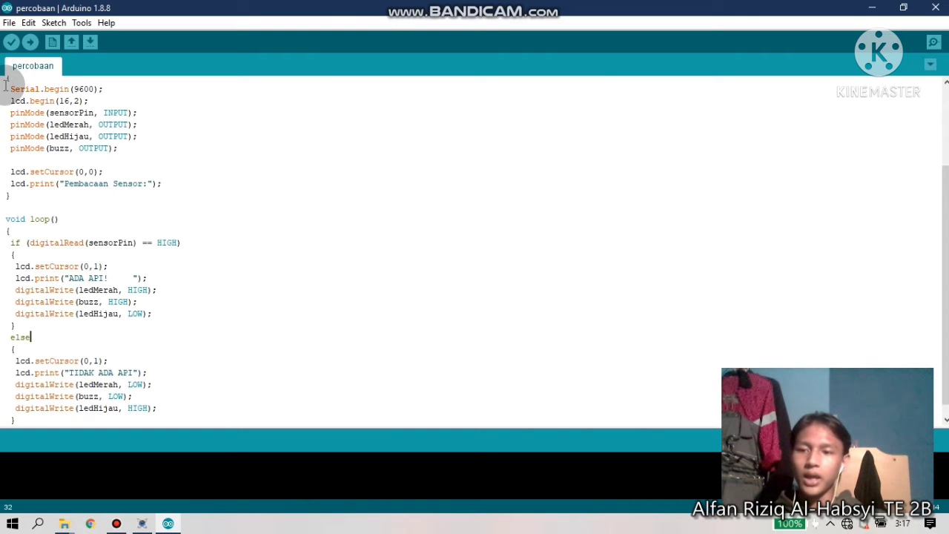
key("Down")
key("Down")
key("Left")
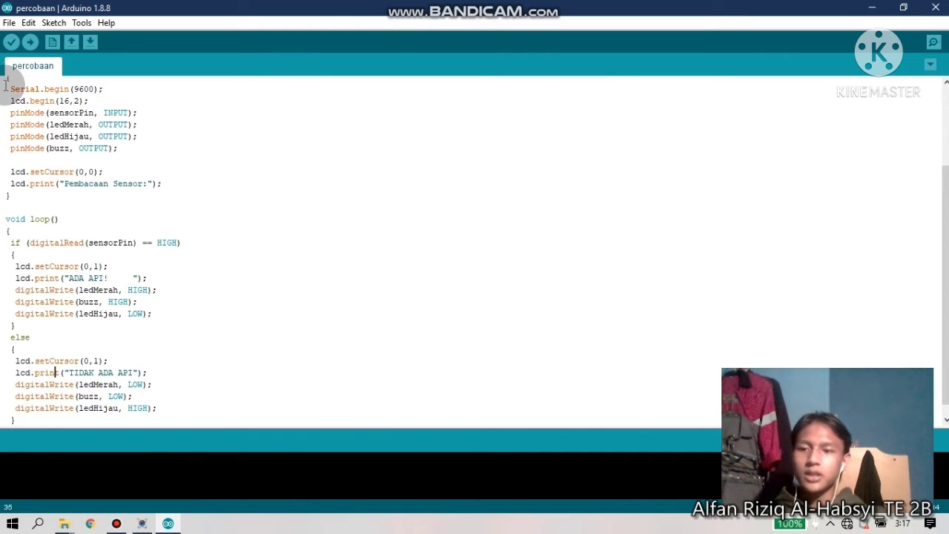
Review the remaining lines of the else branch, down to the closing brace of loop()
key("Right")
key("Right")
key("Right")
key("Right")
key("Down")
key("Down")
key("Down")
key("Down")
key("Down")
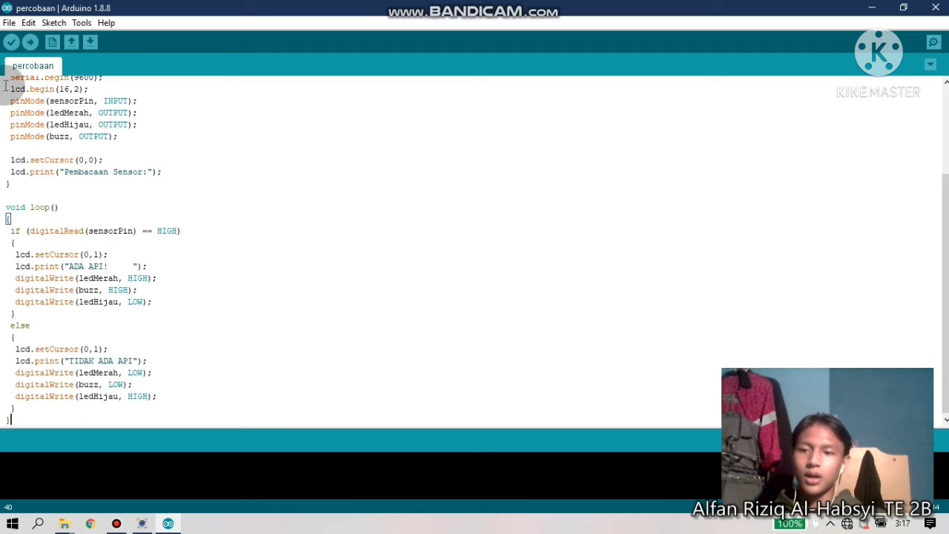
Examine the digitalWrite line in the else branch that sets ledMerah to LOW
key("Up")
key("Up")
key("Up")
key("Up")
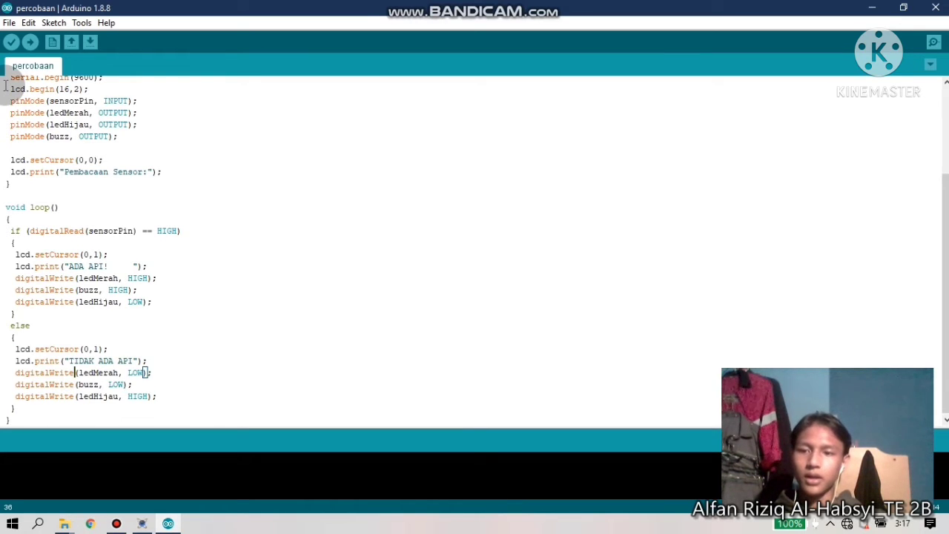
key("Right")
key("Right")
key("Right")
key("Right")
key("Right")
key("Right")
key("Right")
key("Right")
key("Right")
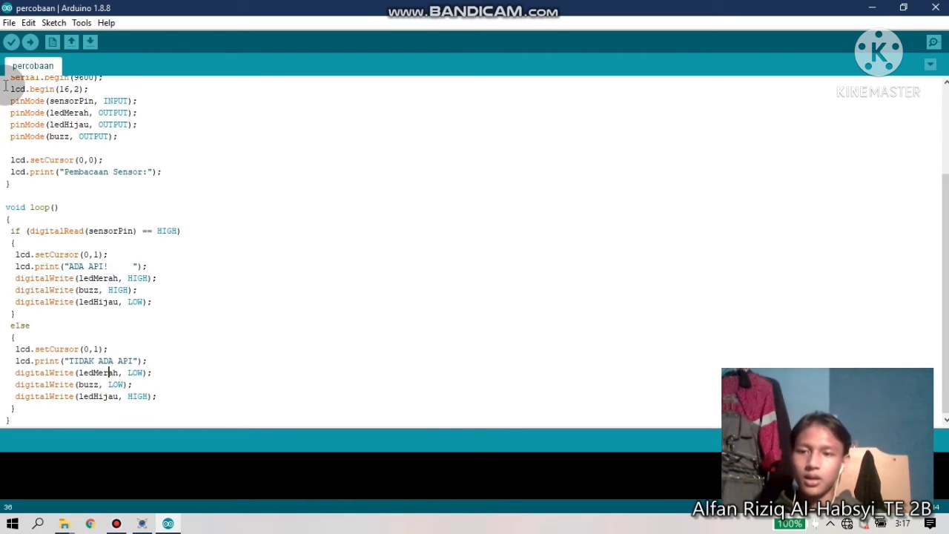
key("Right")
key("Right")
key("Right")
Examine the else branch's digitalWrite lines for buzz LOW and ledHijau HIGH, through the final closing braces
key("Down")
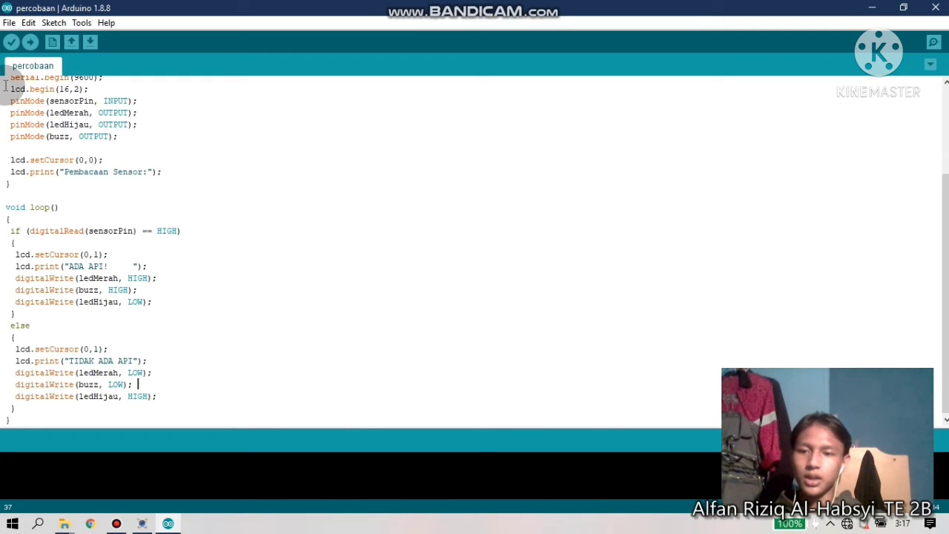
key("Left")
key("Left")
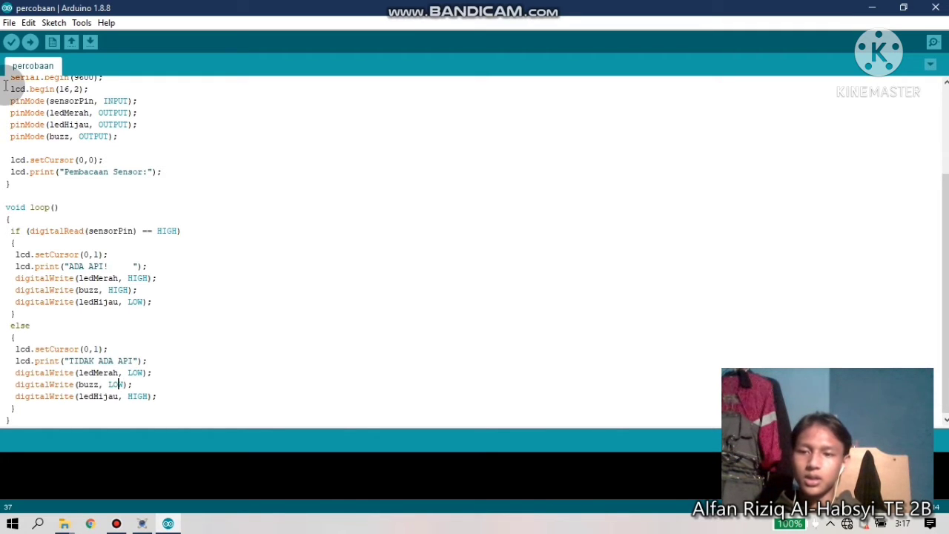
key("Down")
key("Left")
key("Left")
key("Left")
key("Left")
key("Left")
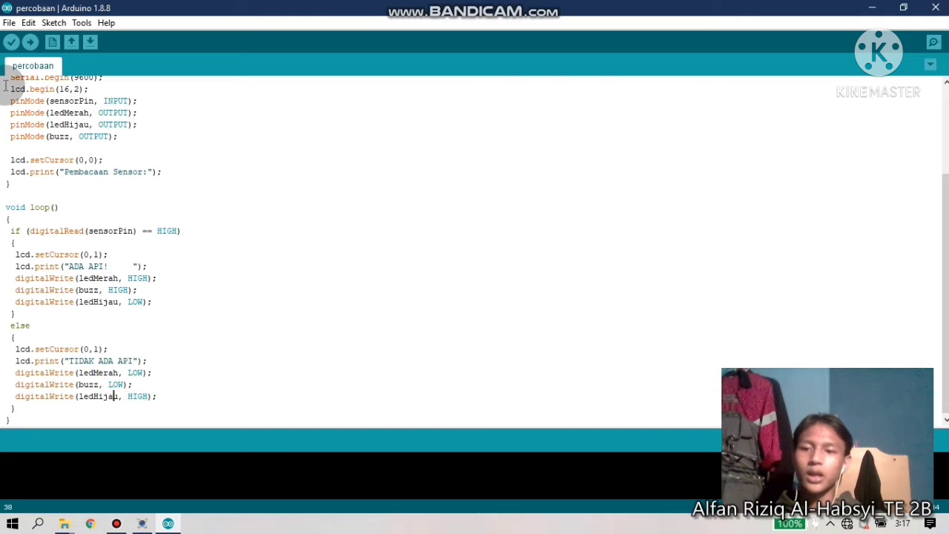
key("Down")
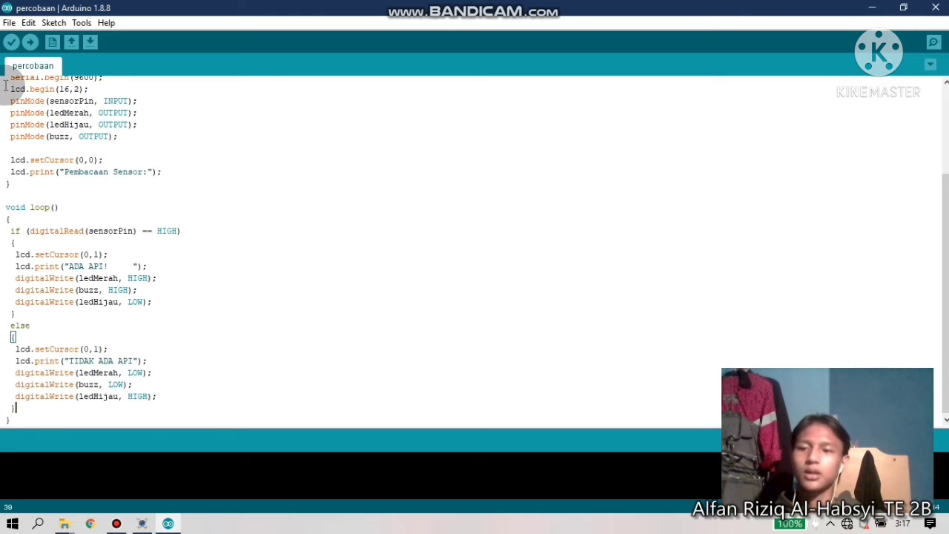
key("Down")
Review loop() again from its end back up to the if condition and the branch's first lcd.setCursor line
key("Up")
key("Up")
key("Up")
key("Up")
key("Up")
key("Up")
key("Up")
key("Up")
key("Up")
key("Up")
key("Up")
key("Up")
key("Up")
key("Up")
key("Up")
key("Up")
key("Up")
key("Up")
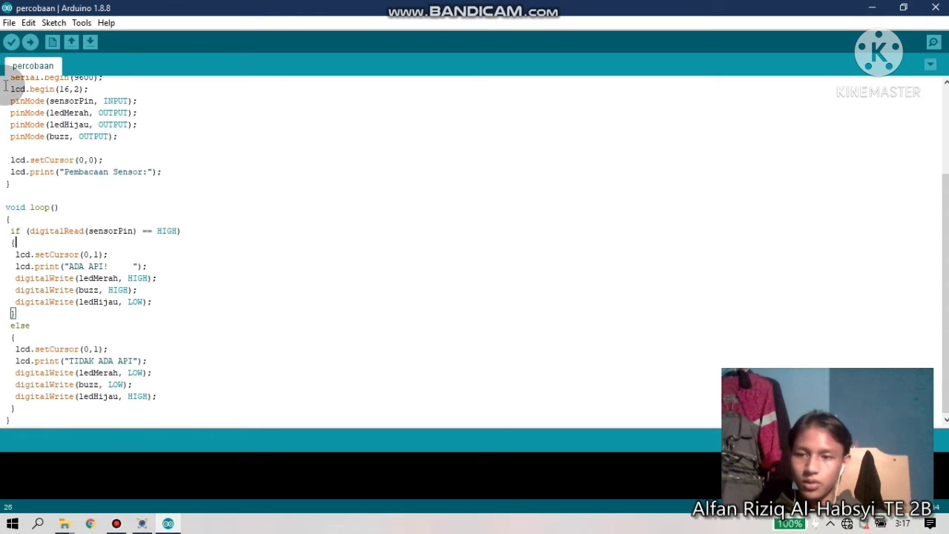
key("Down")
key("Down")
key("Down")
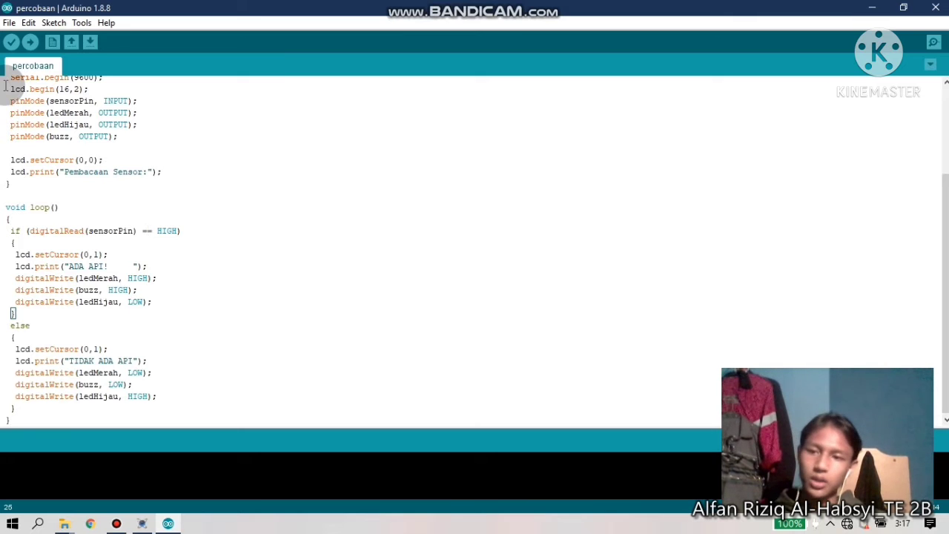
key("Down")
key("End")
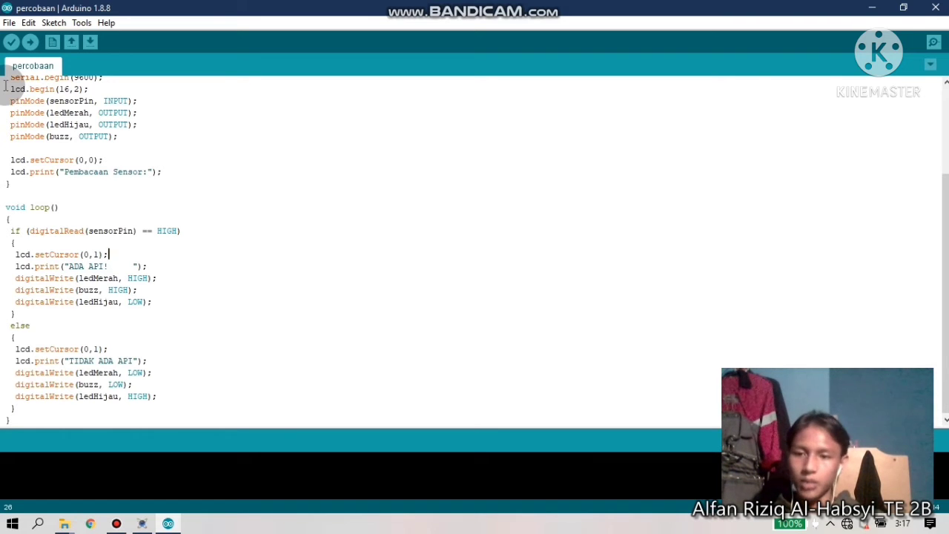
Review the sketch from the if branch back up through setup() toward the pin declarations
key("Up")
key("Up")
key("Up")
key("Up")
key("Up")
key("Up")
key("Up")
key("Up")
key("Up")
key("Up")
key("Up")
key("Up")
key("Up")
key("Up")
key("Up")
key("Up")
key("Up")
key("Up")
key("Up")
key("Up")
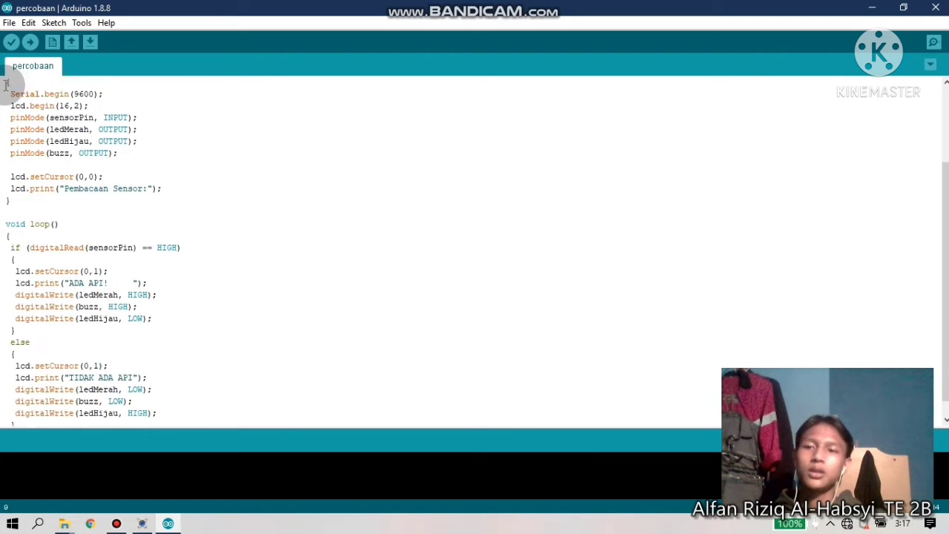
Compile the percobaan sketch and copy the path of percobaan.ino.elf from the enlarged build output
left_click(11, 43)
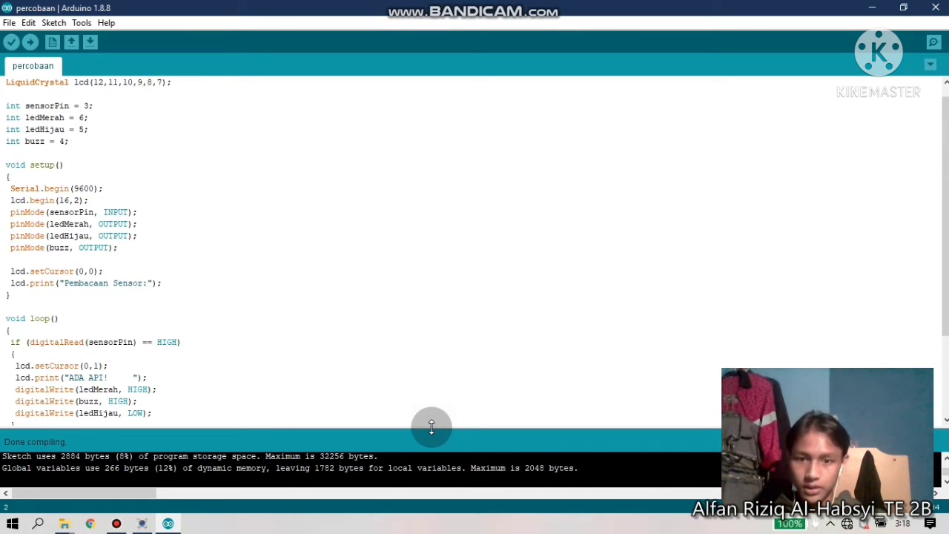
left_click_drag(431, 427, 432, 399)
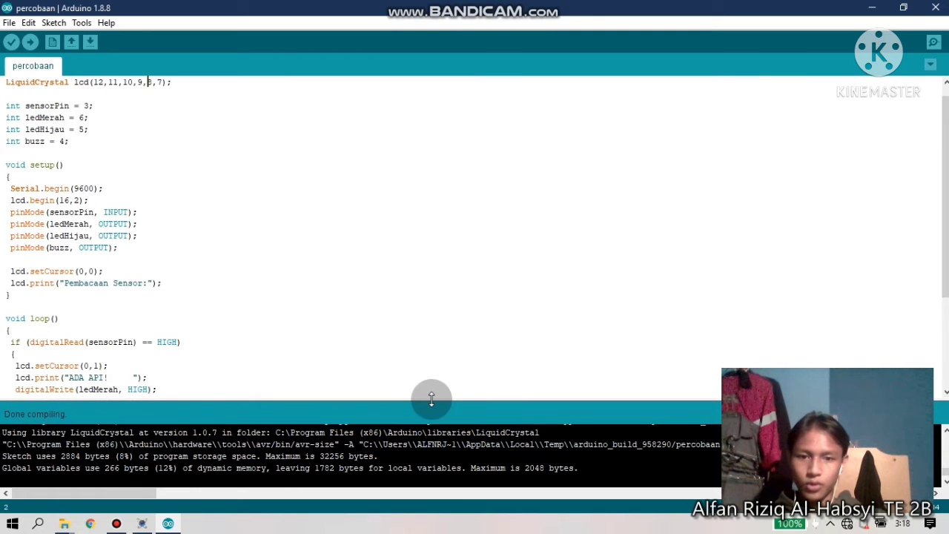
left_click(761, 395)
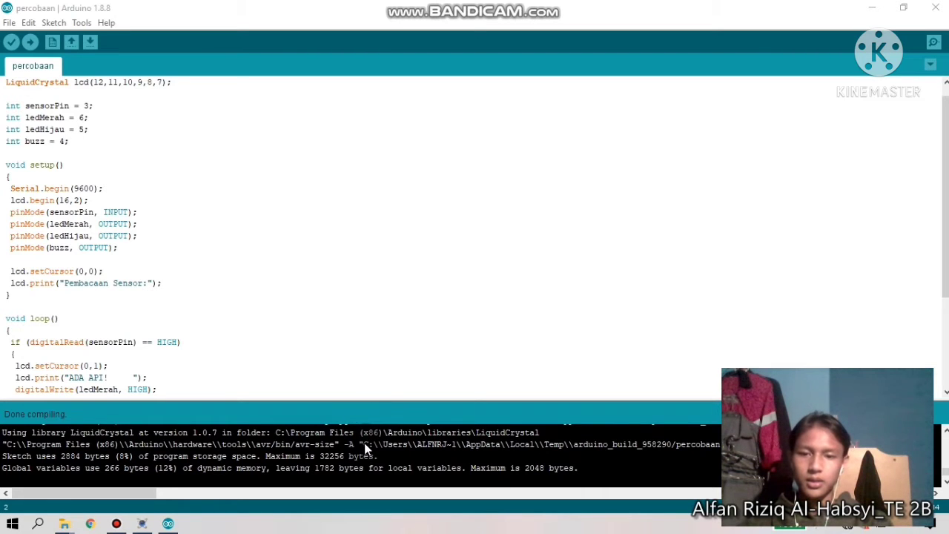
mouse_move(364, 443)
left_mouse_down()
mouse_move(733, 429)
mouse_move(779, 454)
mouse_move(805, 442)
mouse_move(809, 461)
mouse_move(805, 447)
left_mouse_up()
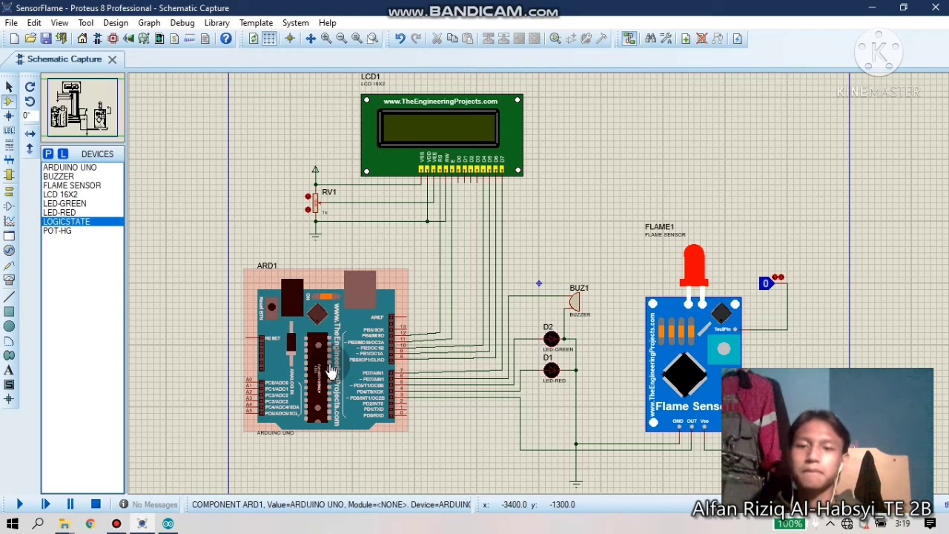
In Proteus, set the Program File of Arduino Uno ARD1 to the copied percobaan.ino.elf path without the trailing quotation mark
double_click(330, 367)
left_click(446, 191)
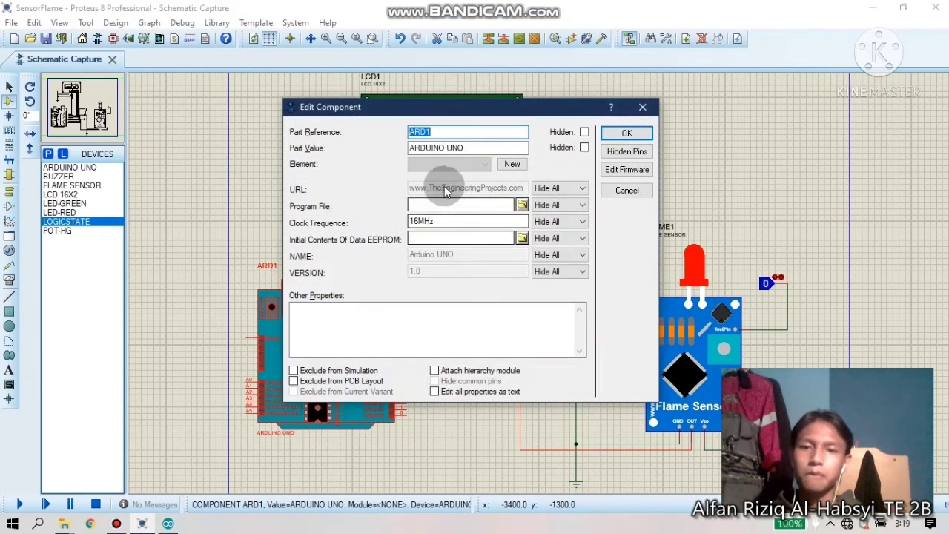
left_click(455, 204)
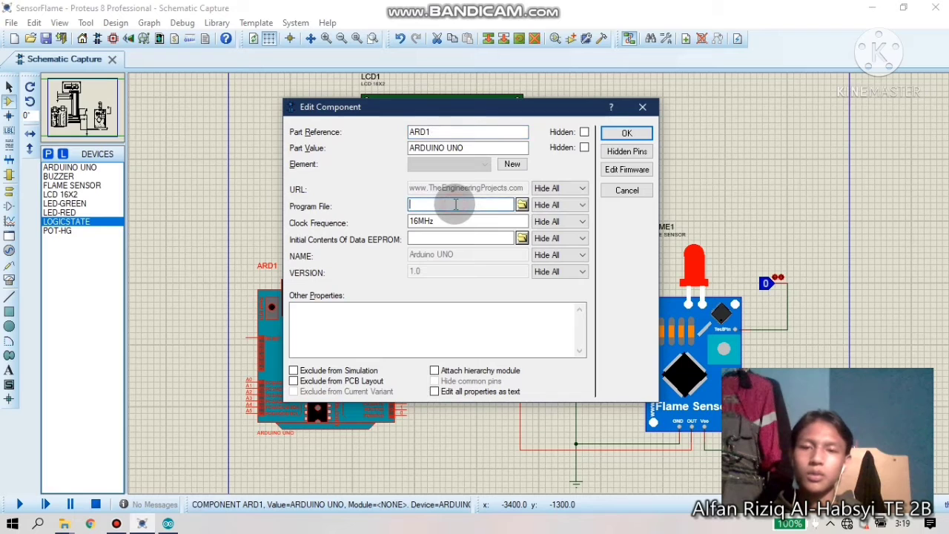
key("ctrl+v")
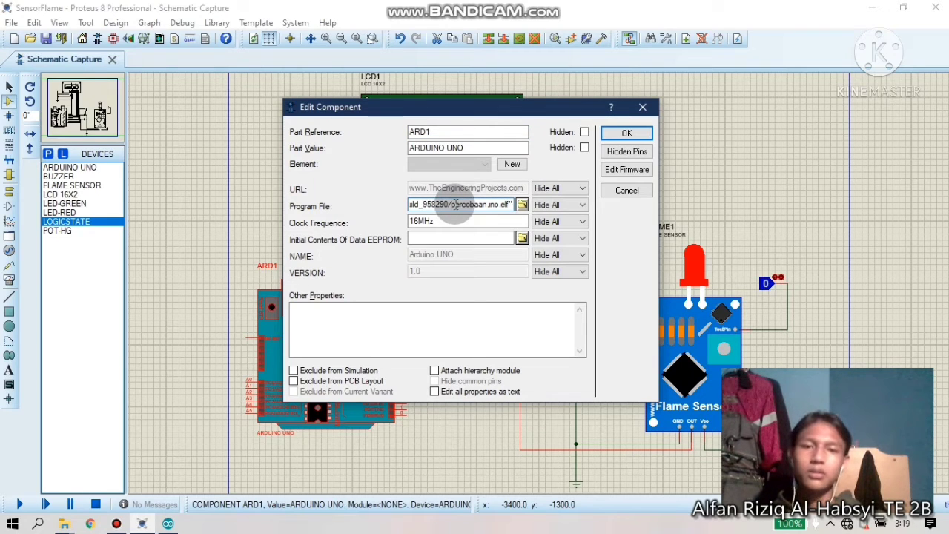
key("BackSpace")
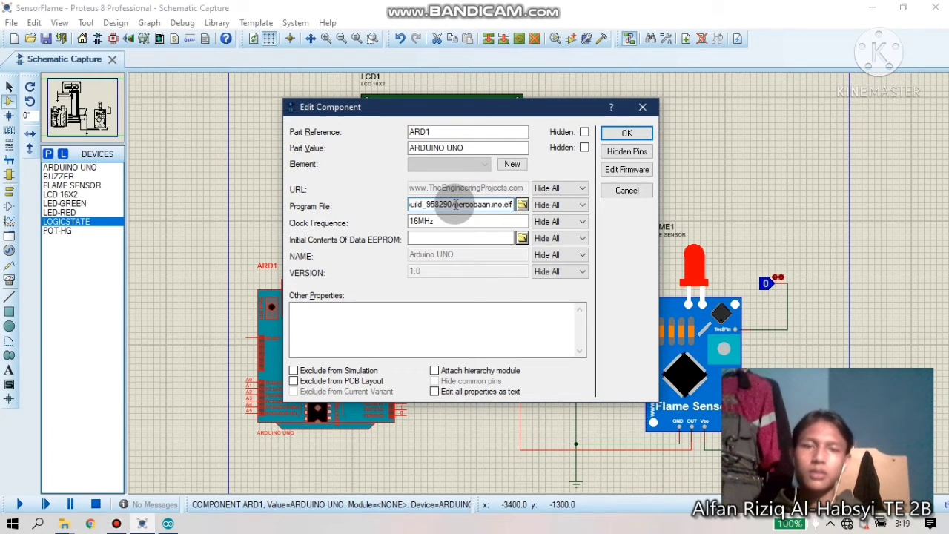
left_click(628, 134)
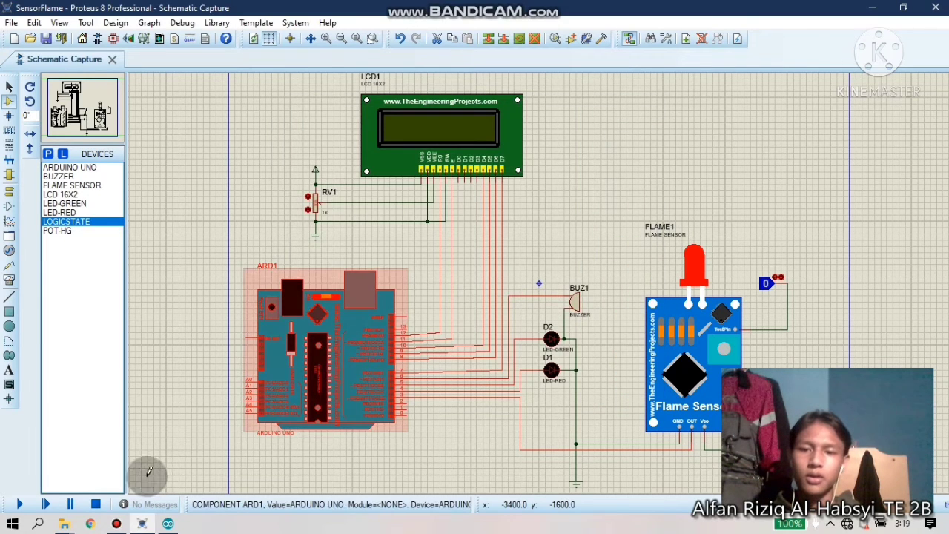
Switch to the Arduino IDE and place its reduced window beside the Arduino Uno schematic in Proteus
left_click(168, 524)
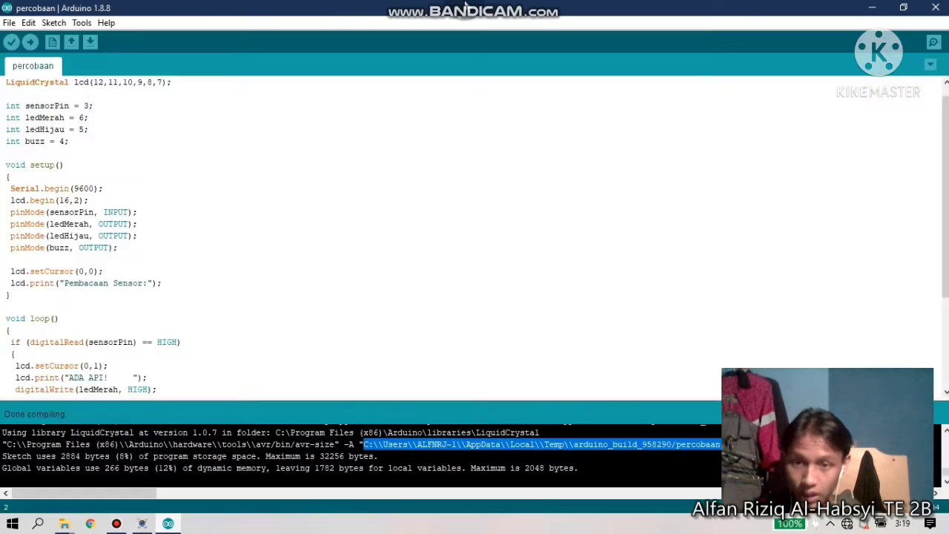
double_click(509, 7)
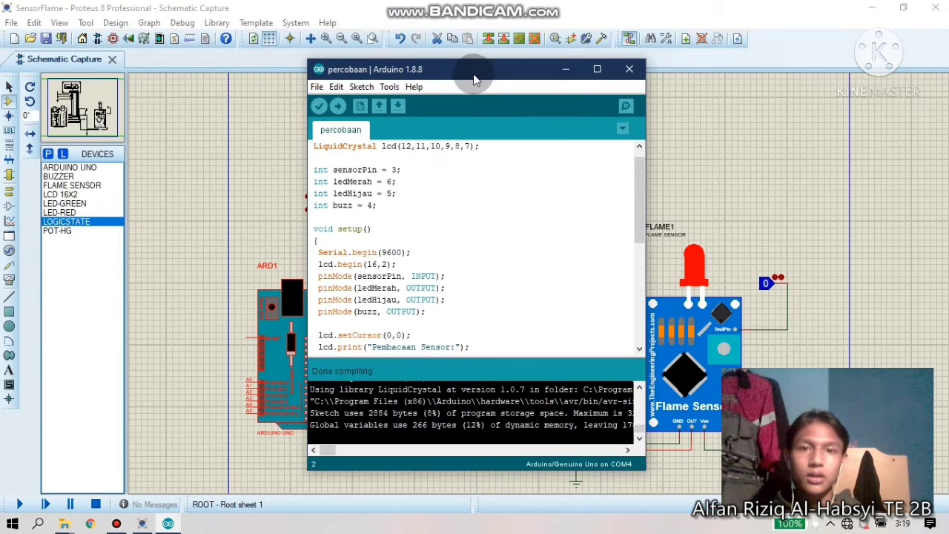
left_click_drag(475, 72, 803, 100)
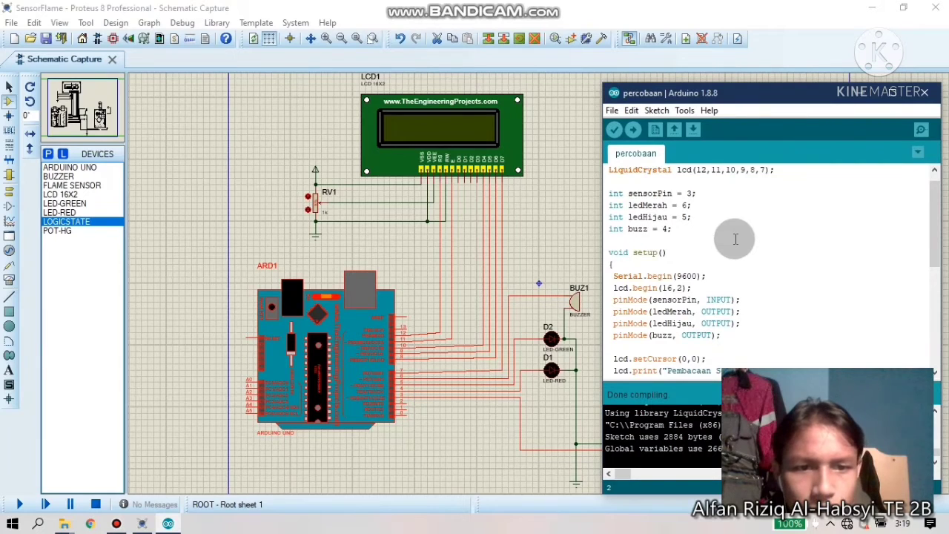
Change the sketch's pin declarations to ledMerah = 4 and buzz = 6, and recompile it
scroll(735, 239, "down", 6)
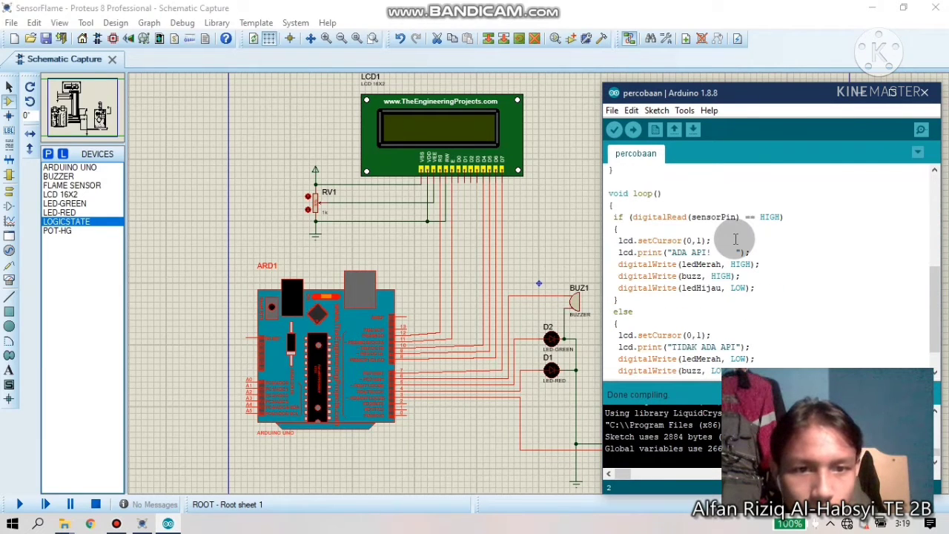
scroll(736, 239, "up", 3)
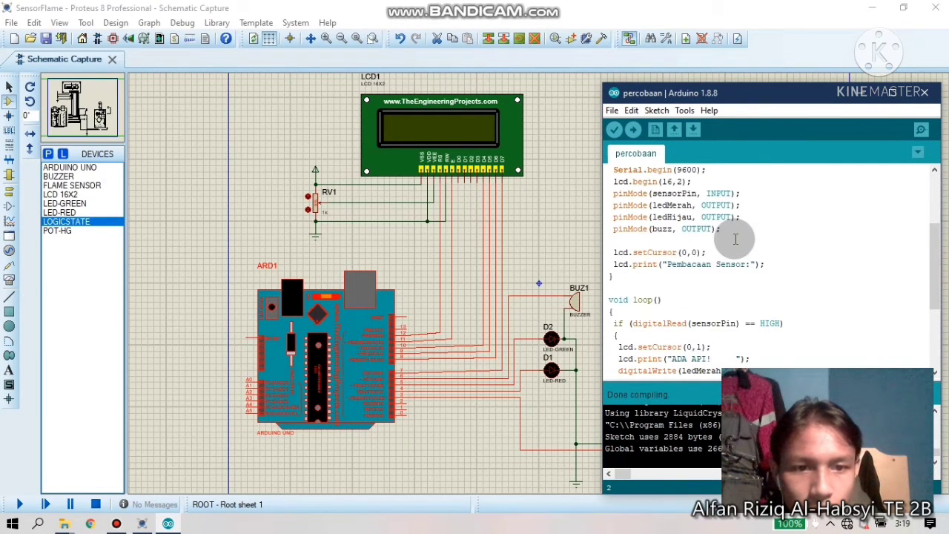
scroll(736, 239, "up", 3)
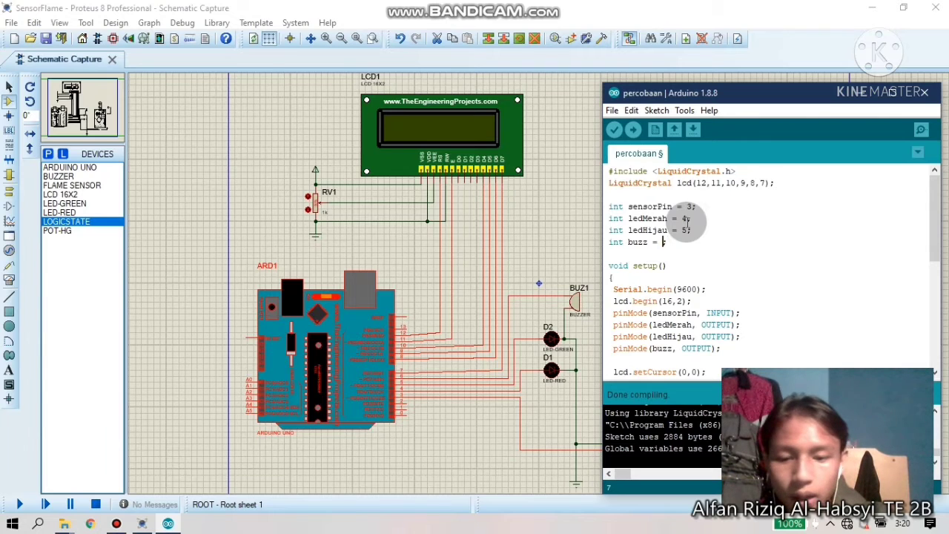
left_click(617, 131)
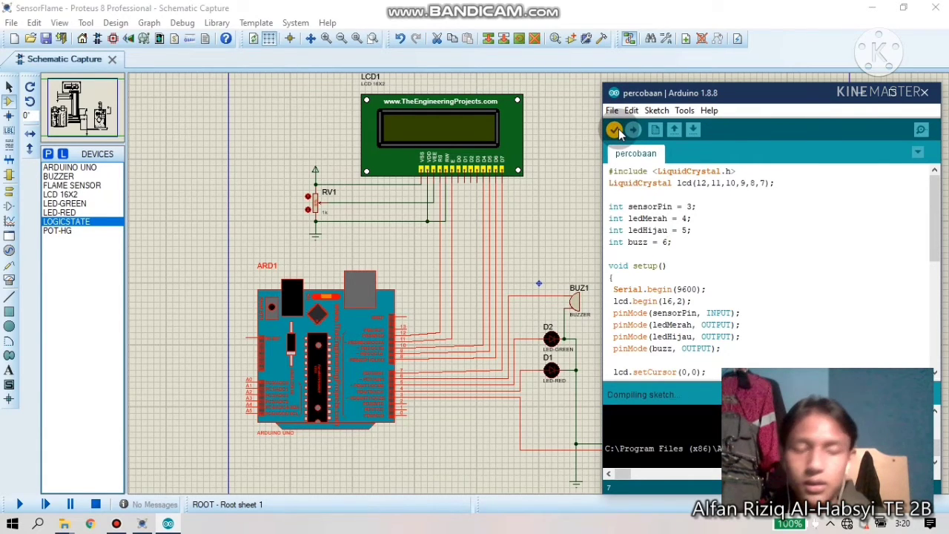
Move and enlarge the Arduino IDE window so that the long paths in the build output can be read
left_click(890, 93)
left_click(907, 11)
left_click_drag(755, 95, 270, 21)
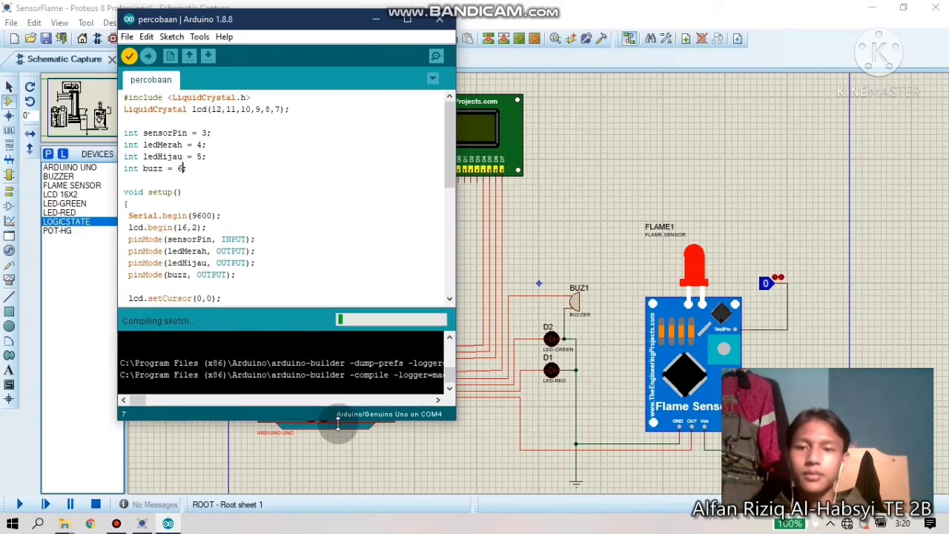
double_click(339, 421)
left_click_drag(116, 110, 1, 105)
left_click_drag(458, 216, 655, 225)
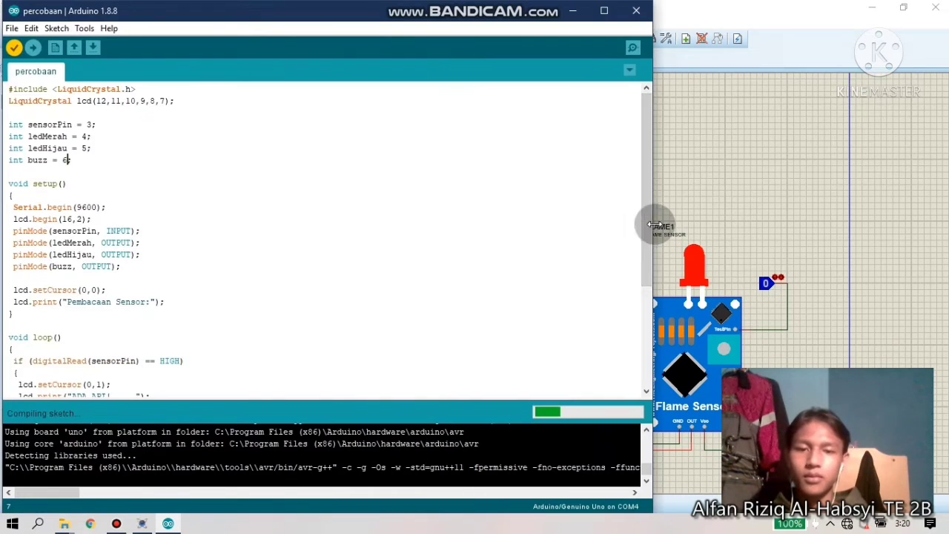
left_click_drag(652, 485, 691, 485)
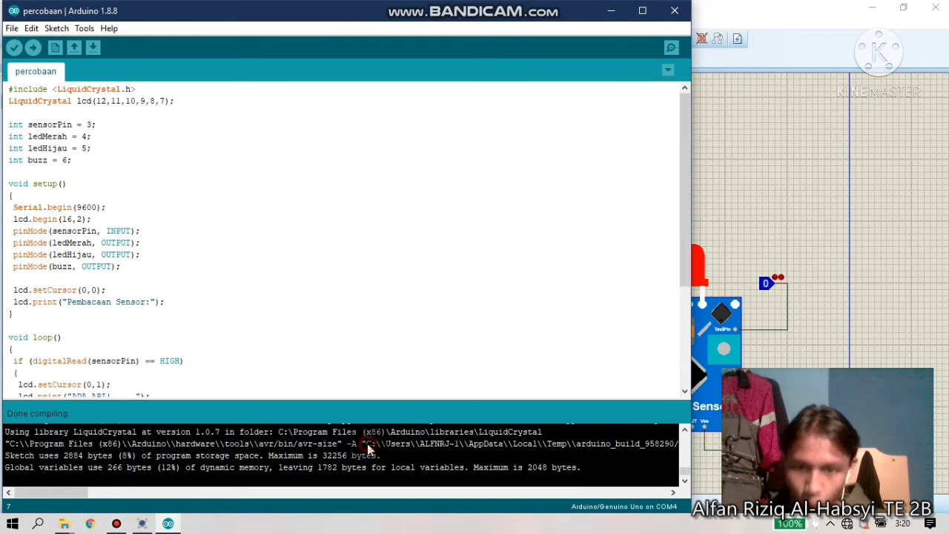
Copy the recompiled percobaan.ino.elf path from the build output and enter it as the Program File of ARD1 in Proteus
mouse_move(367, 443)
left_mouse_down()
mouse_move(688, 445)
mouse_move(678, 447)
left_mouse_up()
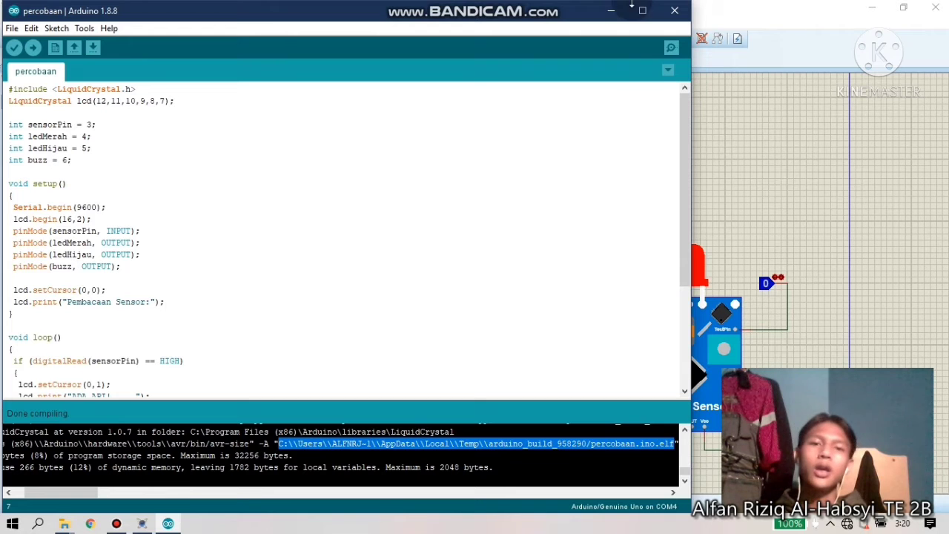
left_click(615, 10)
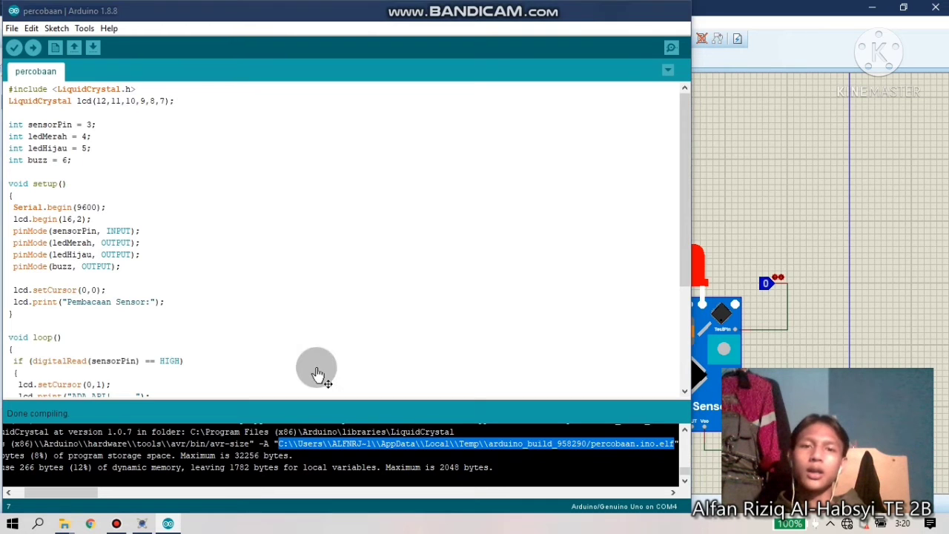
double_click(317, 374)
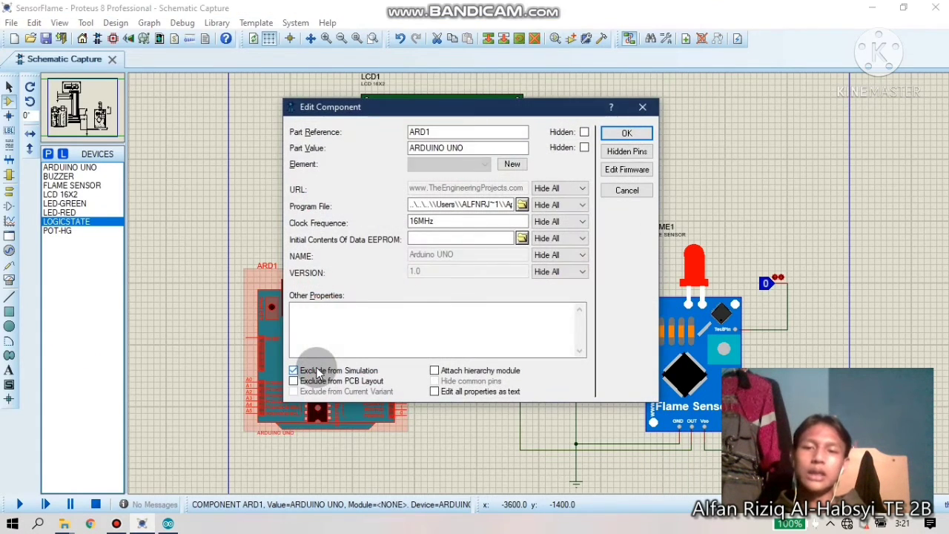
double_click(470, 207)
left_click(470, 206)
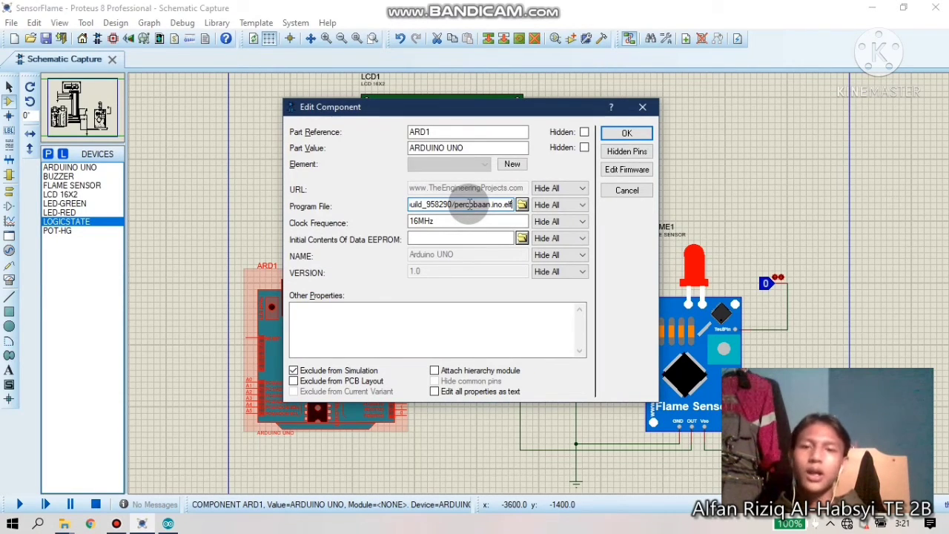
key("Return")
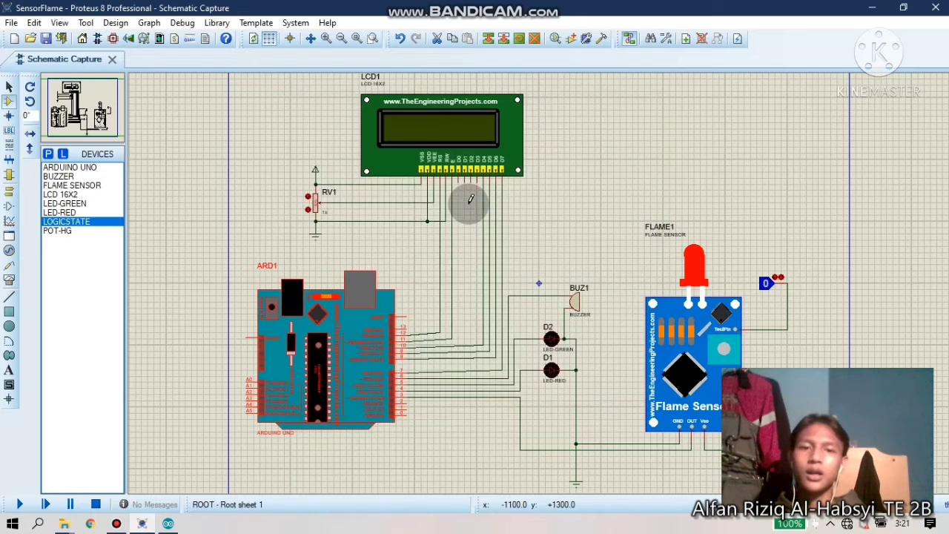
Run the simulation and view the simulation log to find which component's program file cannot be opened
left_click(273, 215)
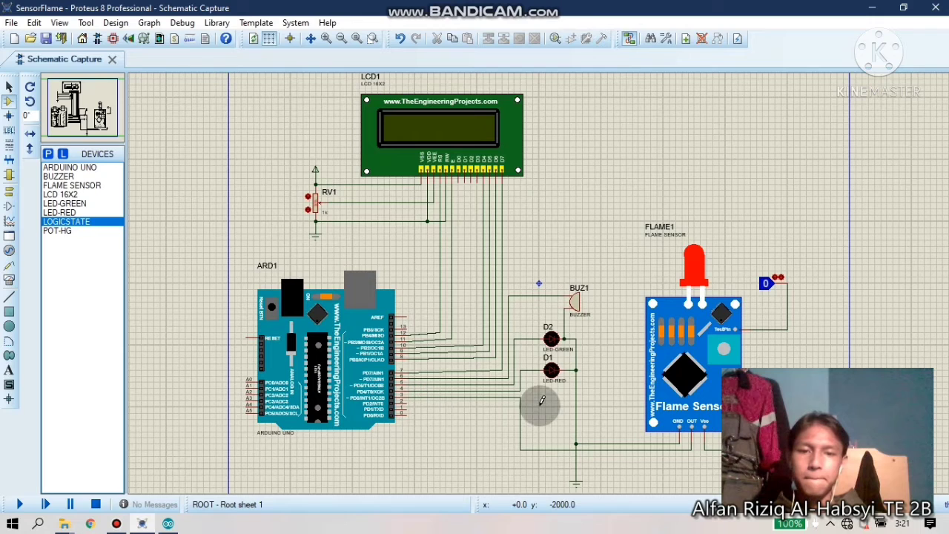
left_click(21, 505)
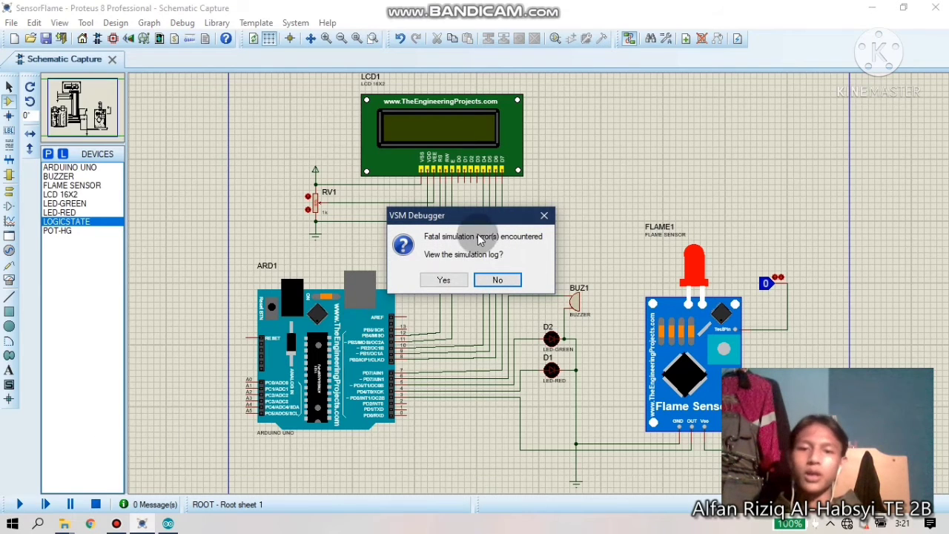
left_click(445, 281)
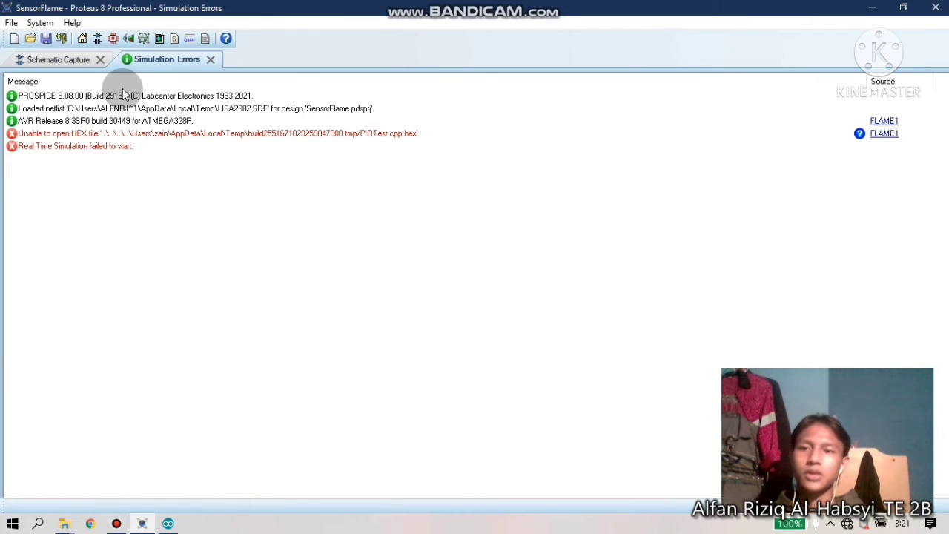
left_click(210, 60)
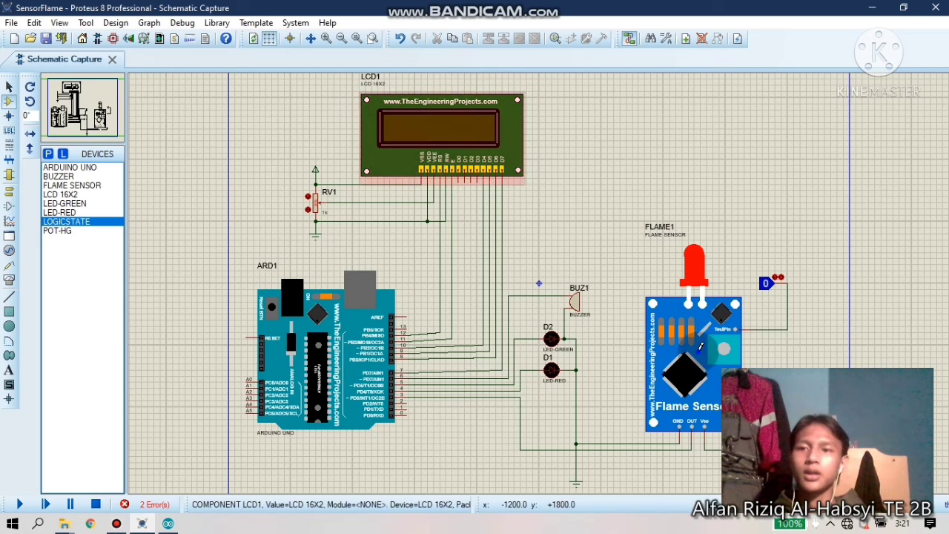
Open the properties of flame sensor FLAME1 and clear its existing Program File path
left_click(700, 359)
right_click(699, 359)
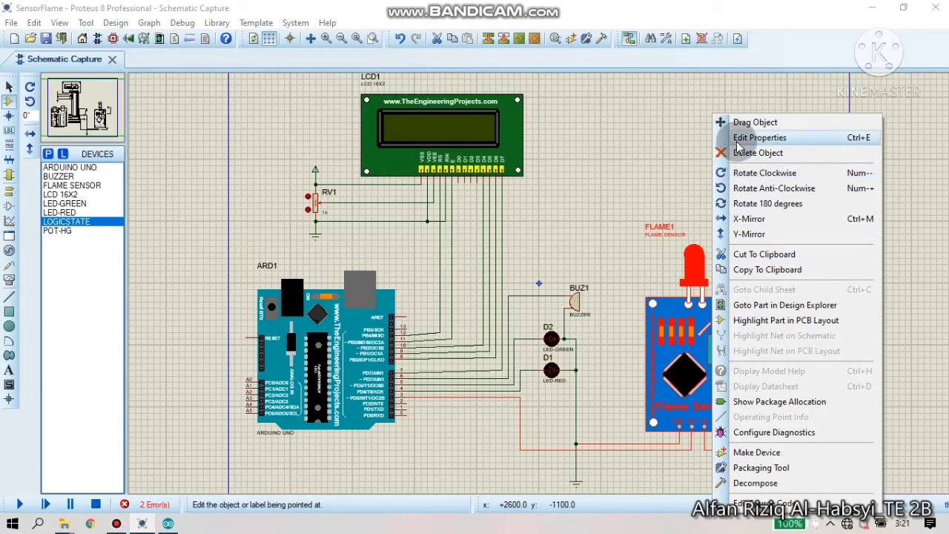
mouse_move(460, 6)
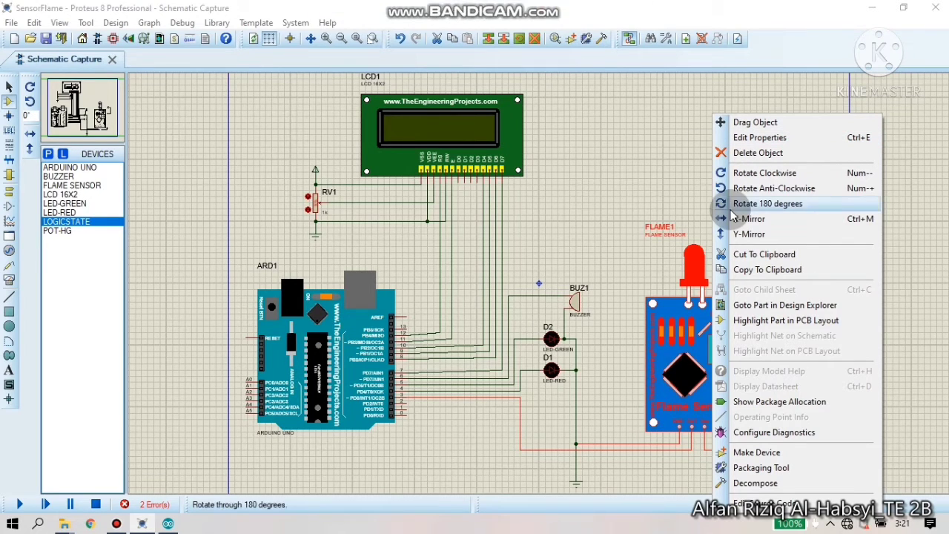
left_click(754, 137)
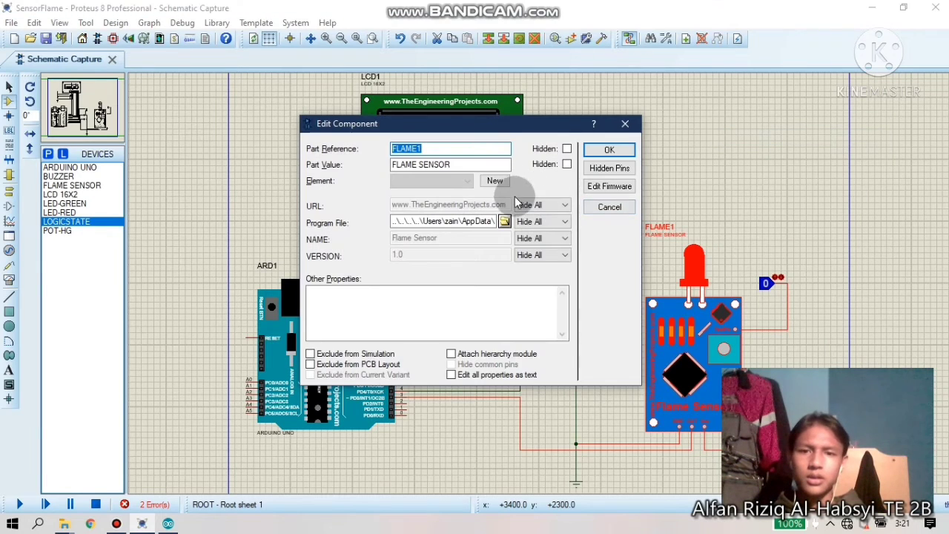
left_click(505, 222)
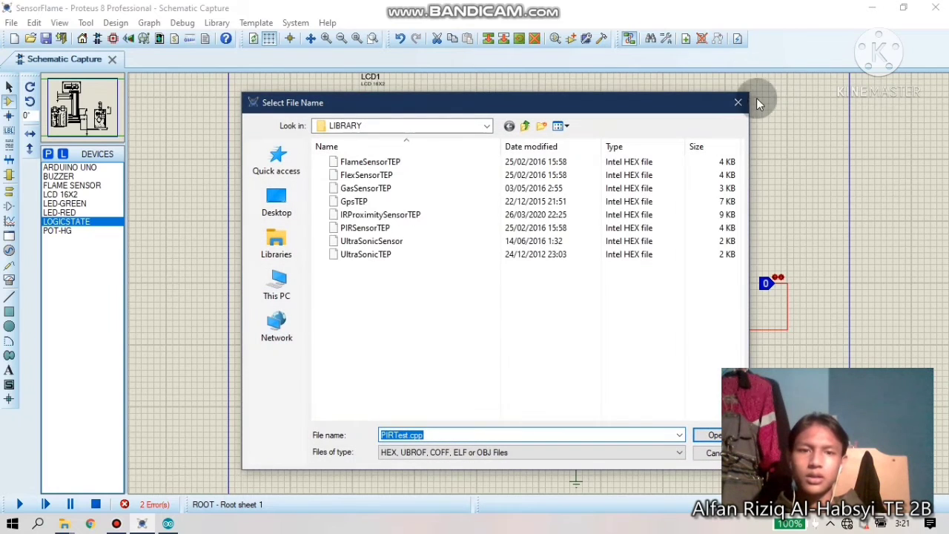
left_click(739, 106)
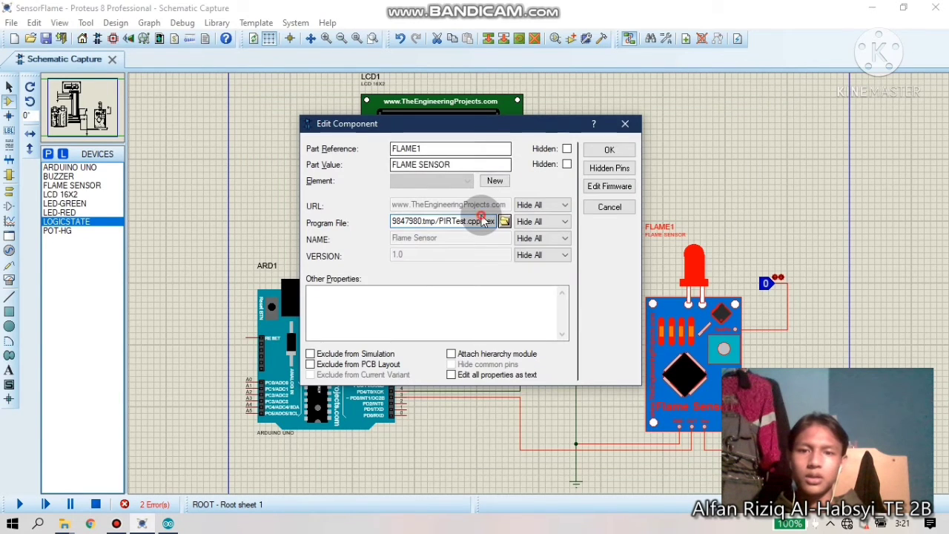
double_click(482, 221)
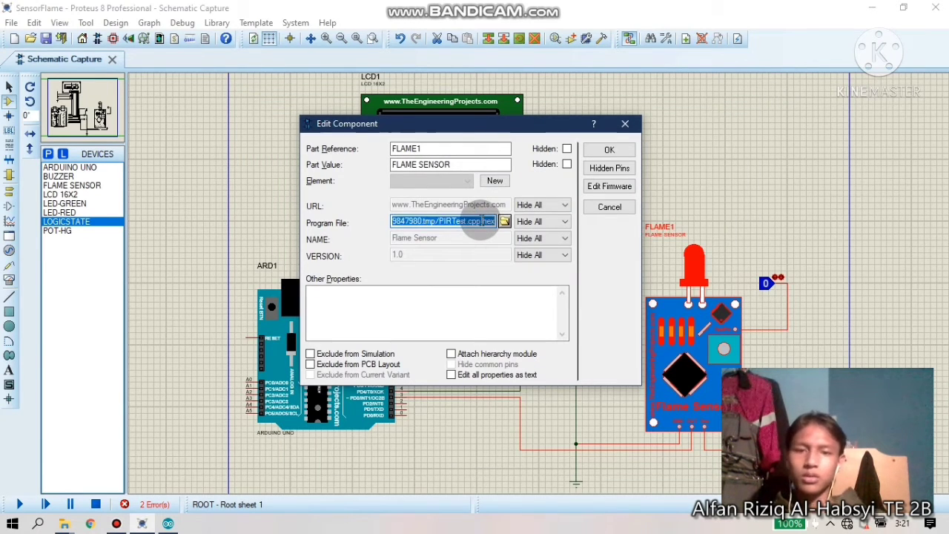
key("BackSpace")
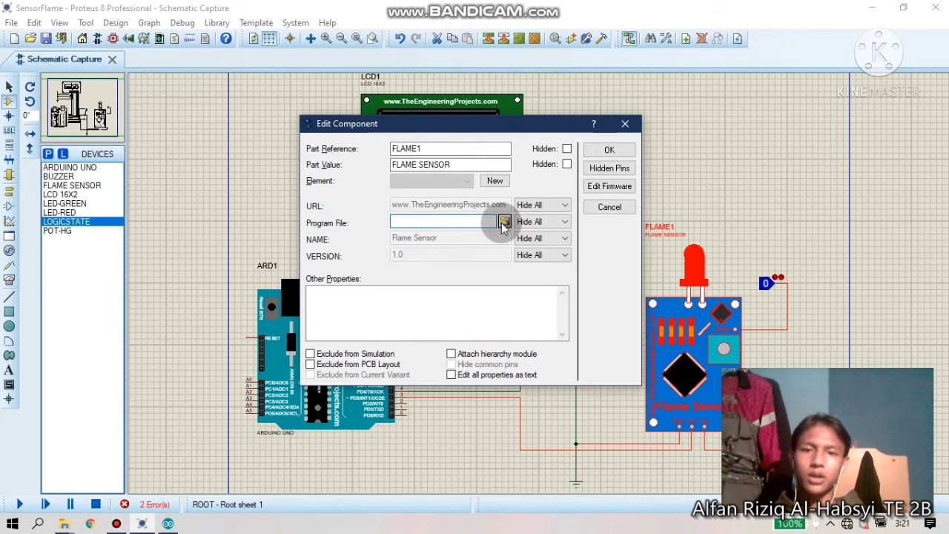
Load FlameSensorTEP.HEX from the DATA\LIBRARY folder of Proteus 8 Professional as FLAME1's Program File and apply it
left_click(503, 223)
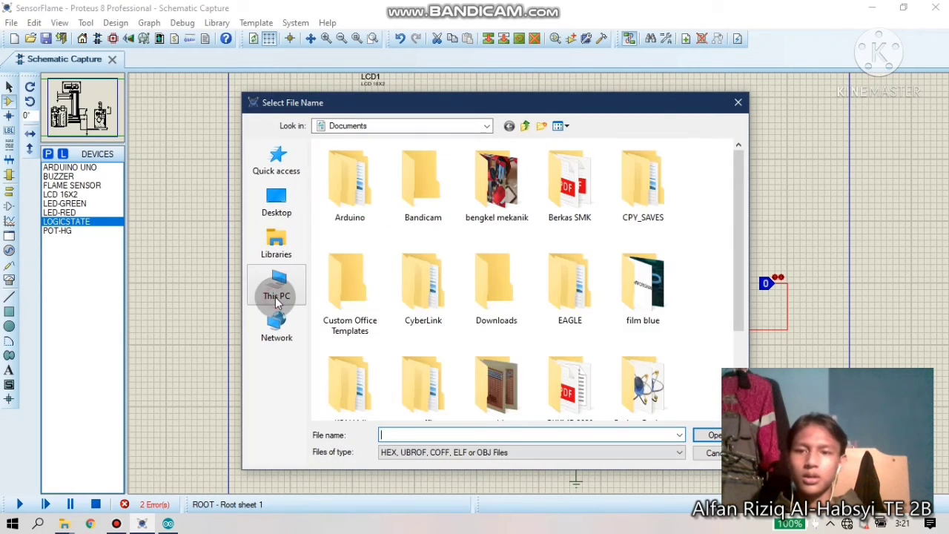
left_click(278, 297)
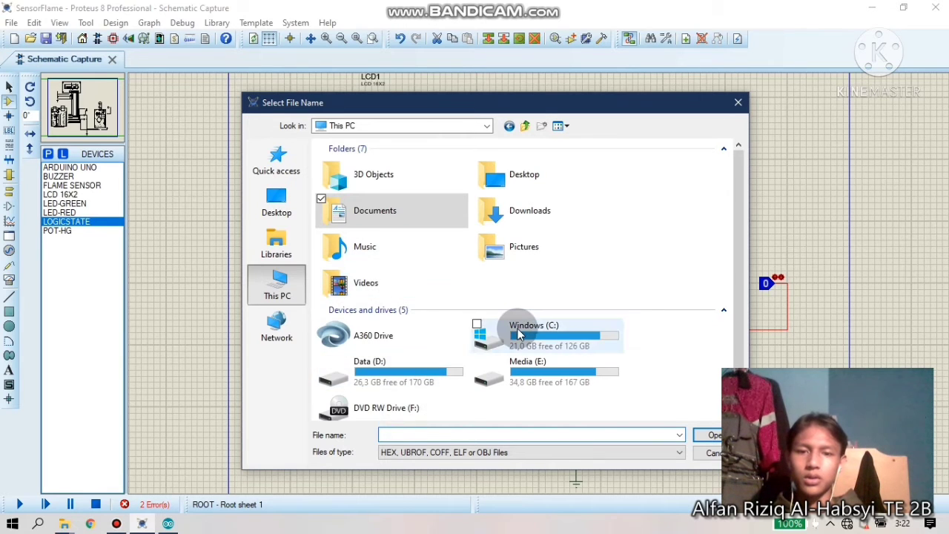
double_click(517, 332)
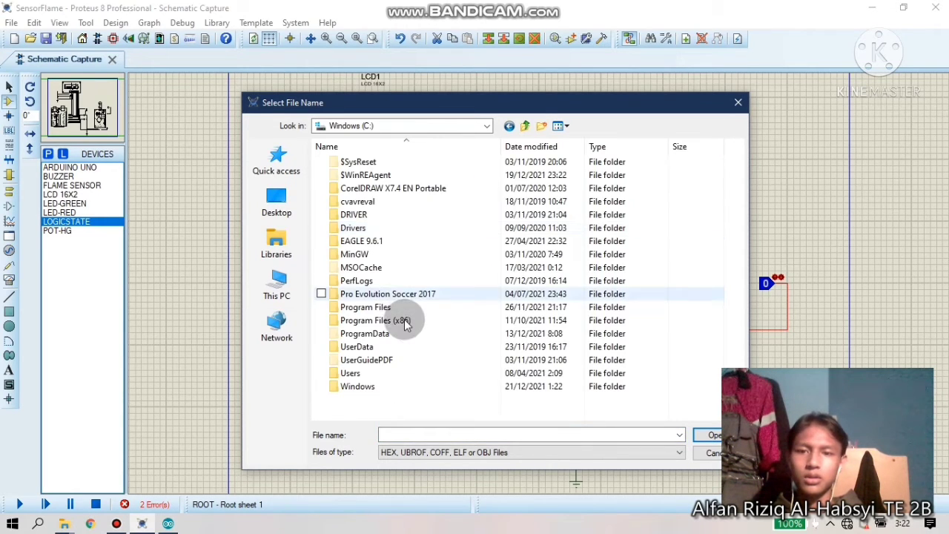
double_click(405, 323)
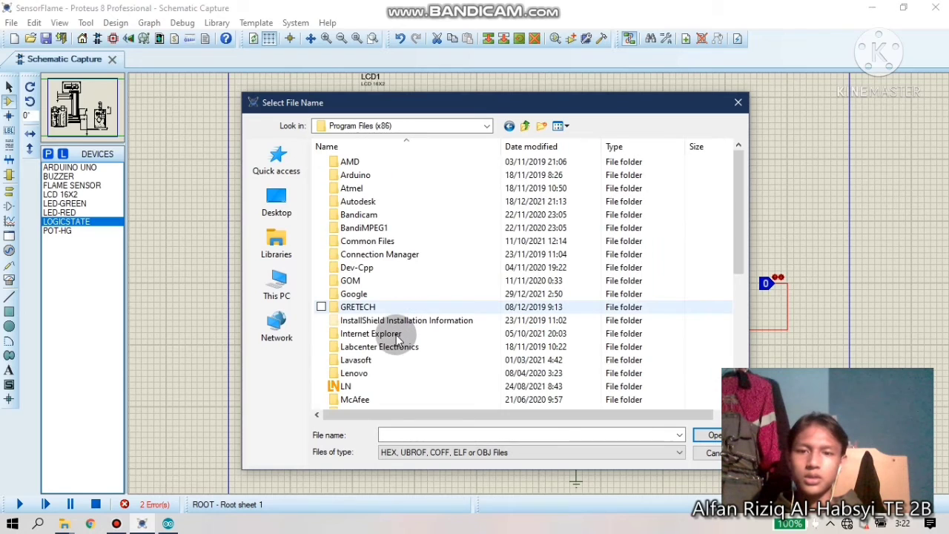
double_click(393, 347)
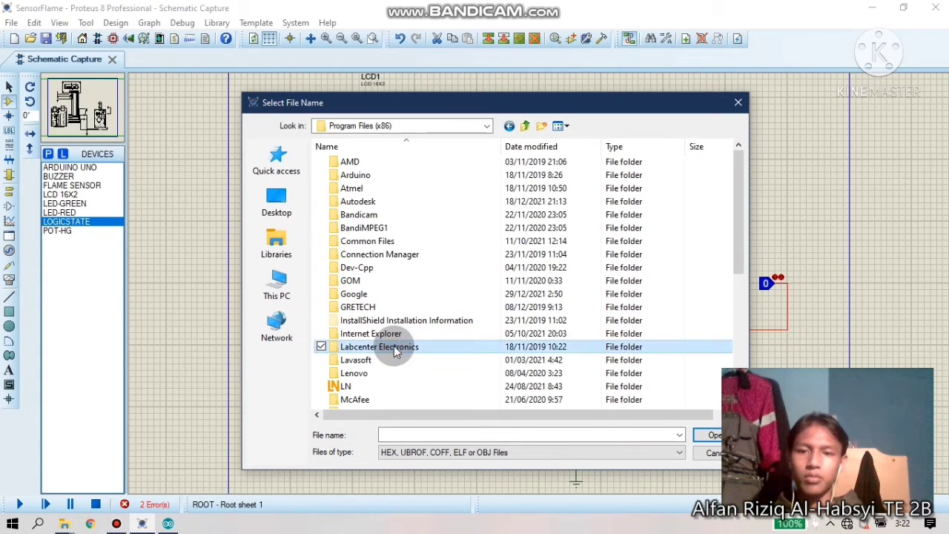
double_click(406, 162)
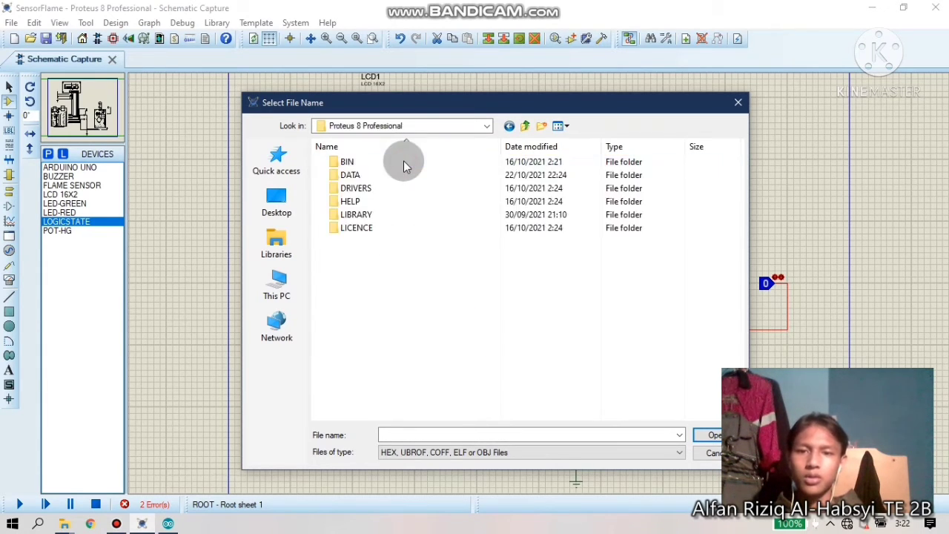
double_click(364, 176)
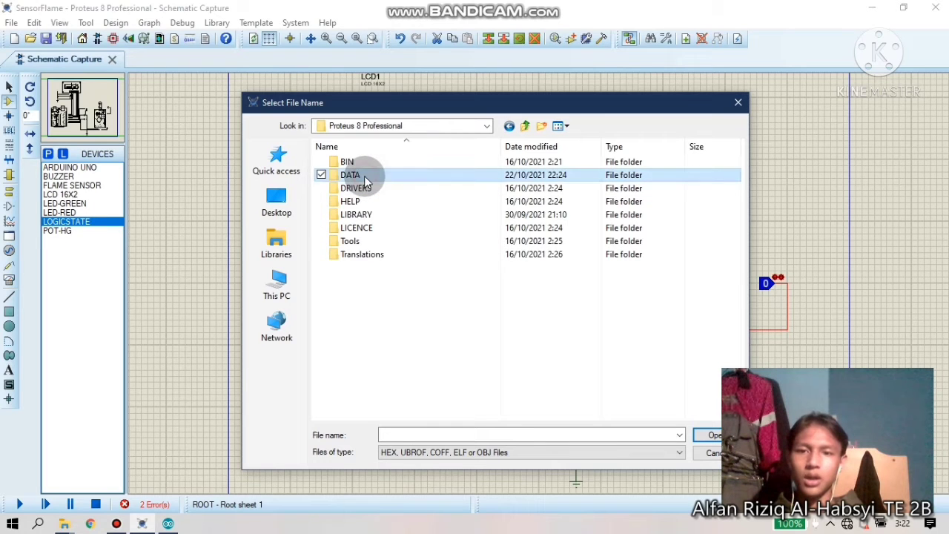
double_click(370, 187)
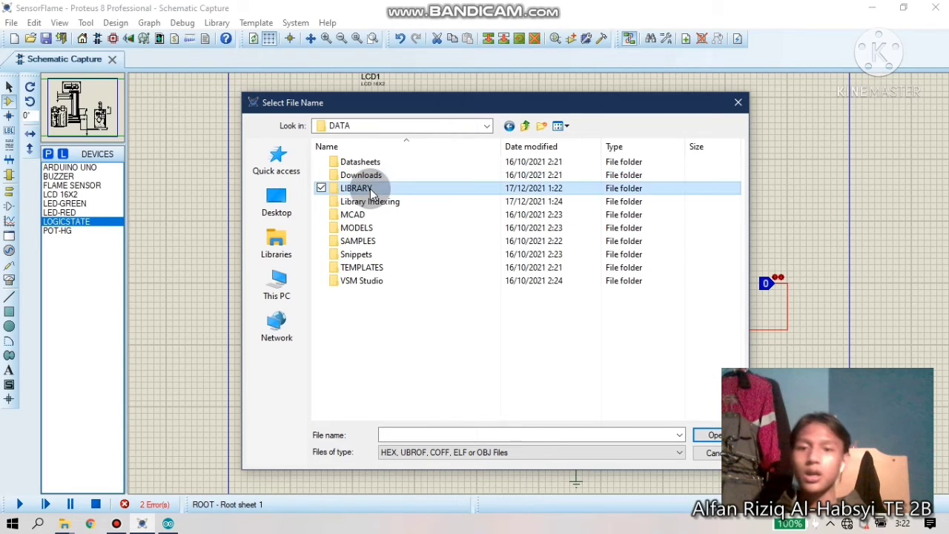
left_click(364, 162)
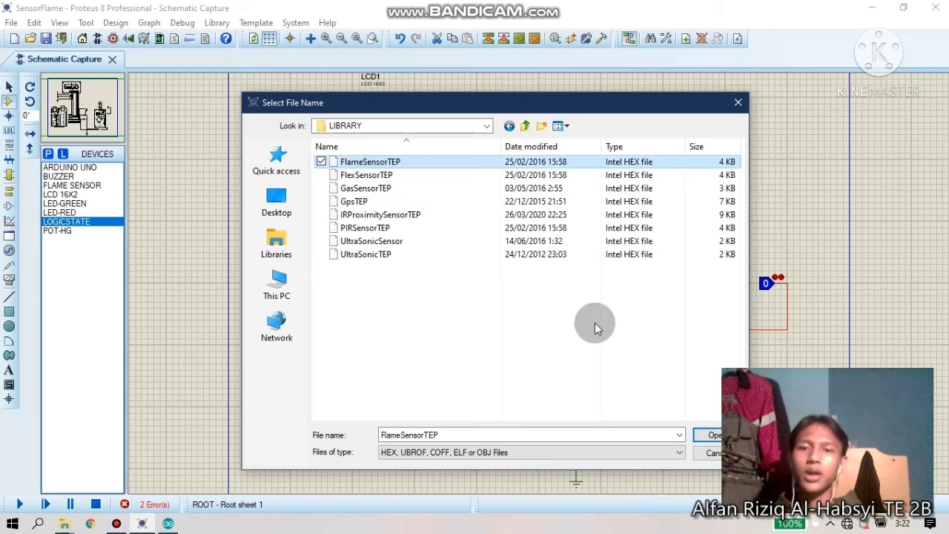
left_click(709, 435)
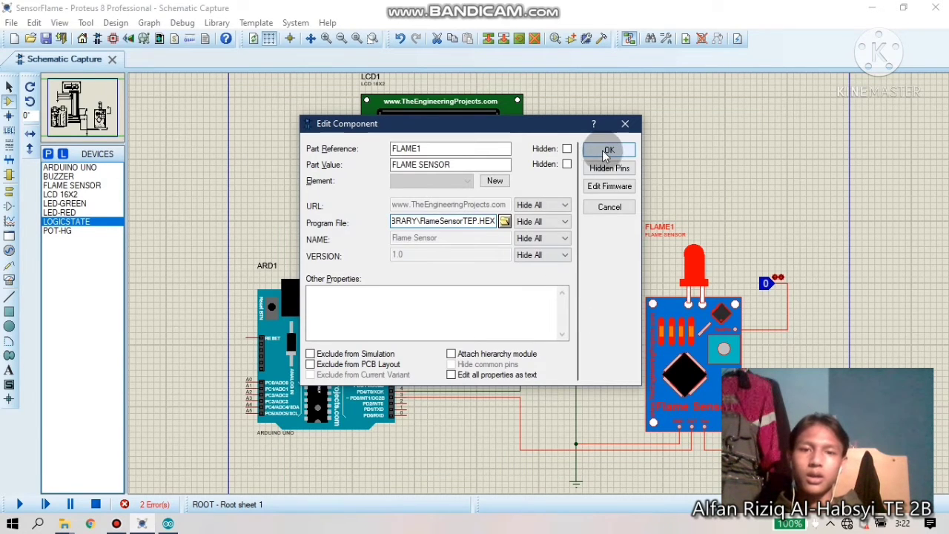
left_click(607, 152)
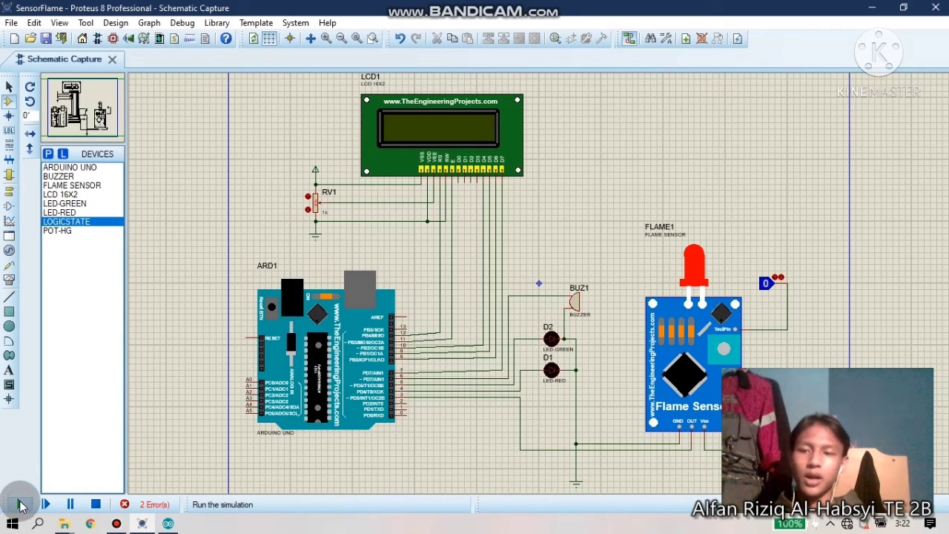
Run the simulation, check the circuit against the pin declarations in the Arduino IDE sketch, and stop the simulation
left_click(20, 504)
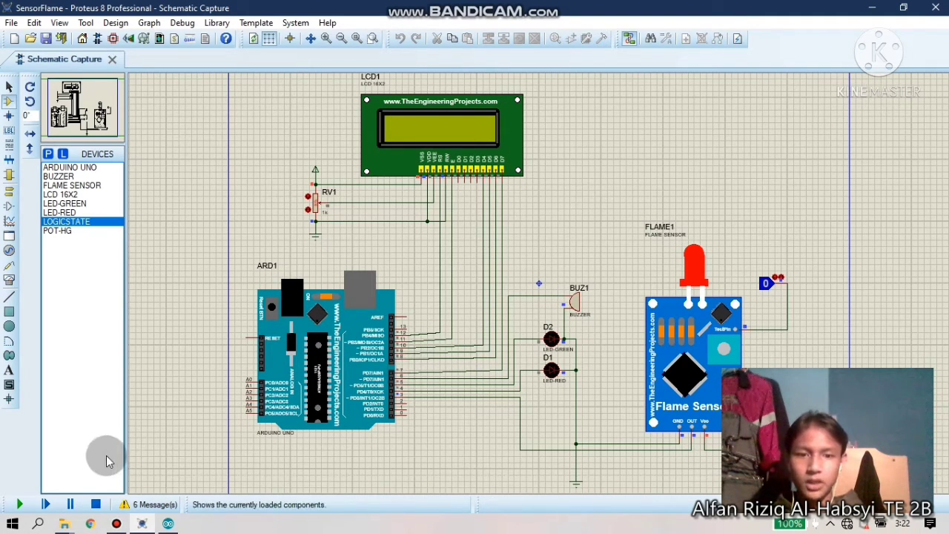
left_click(167, 524)
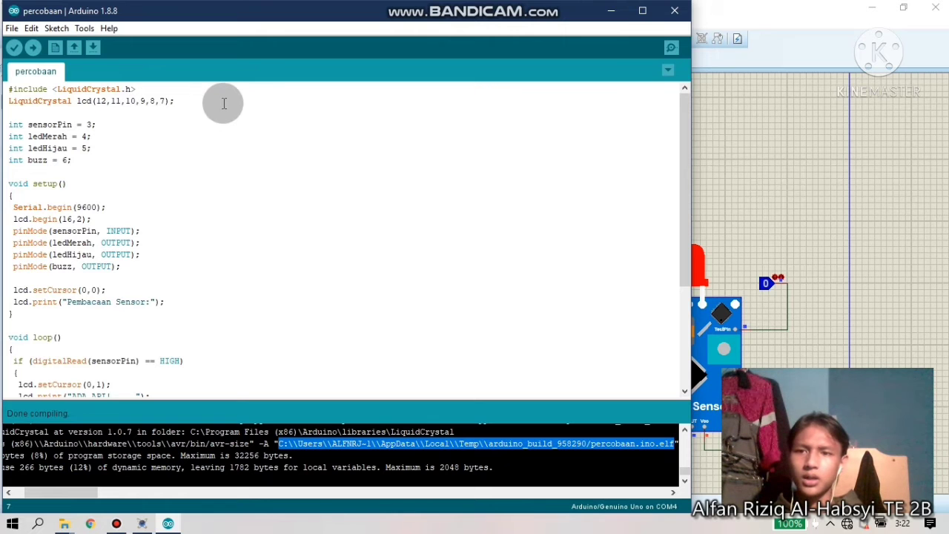
left_click(413, 134)
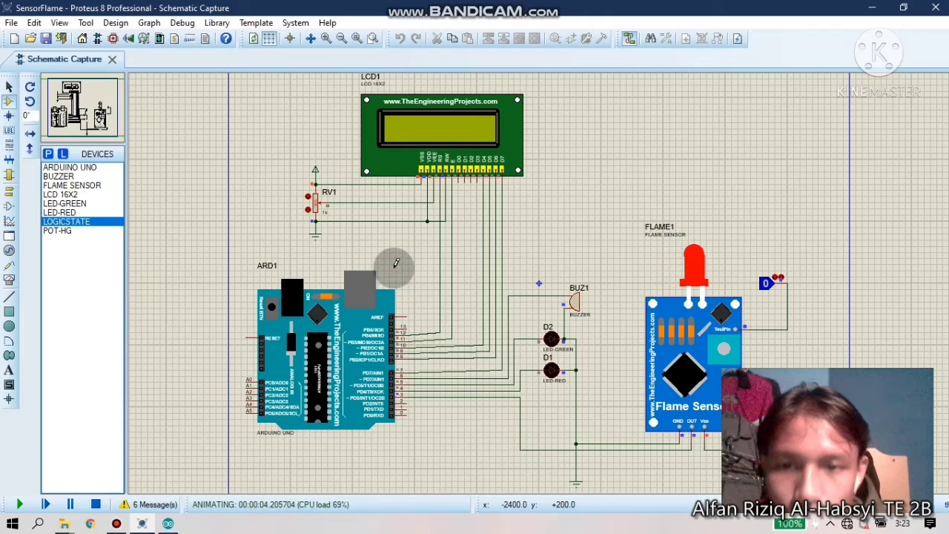
left_click(447, 249)
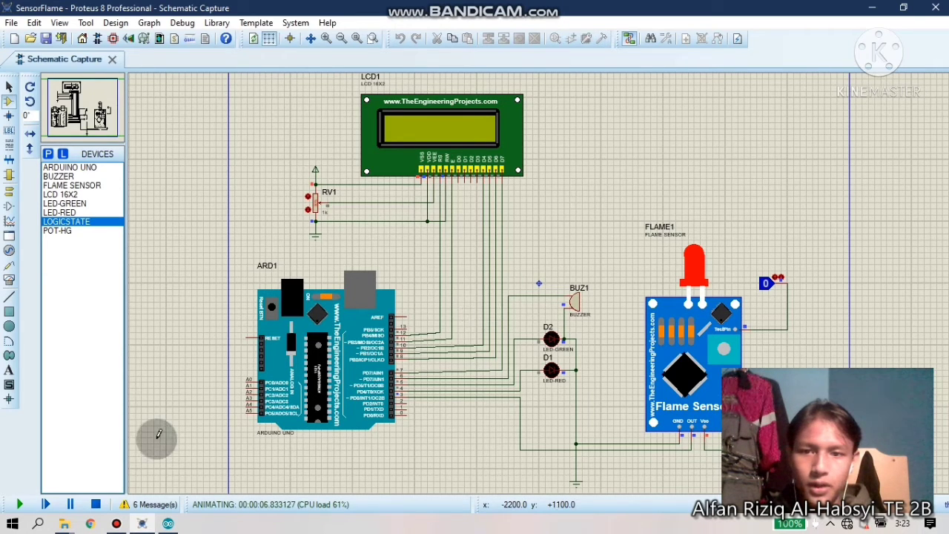
left_click(97, 504)
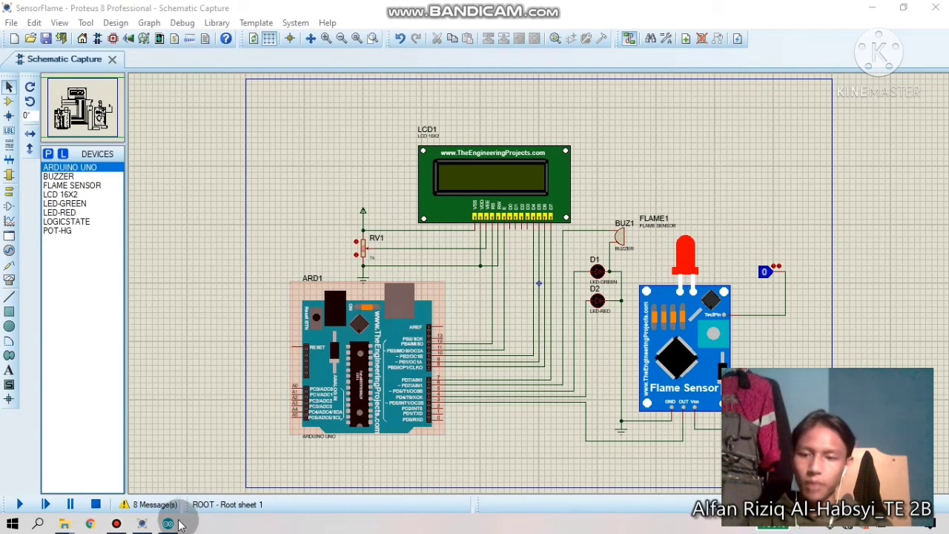
Revisit the percobaan.ino.elf path in the Arduino IDE build output and enter it as ARD1's Program File in Proteus
mouse_move(168, 525)
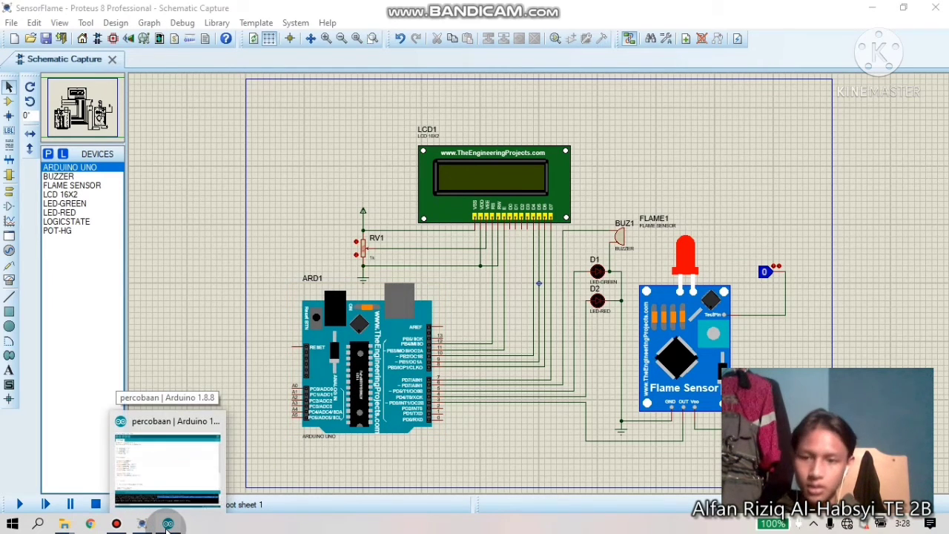
left_click(168, 525)
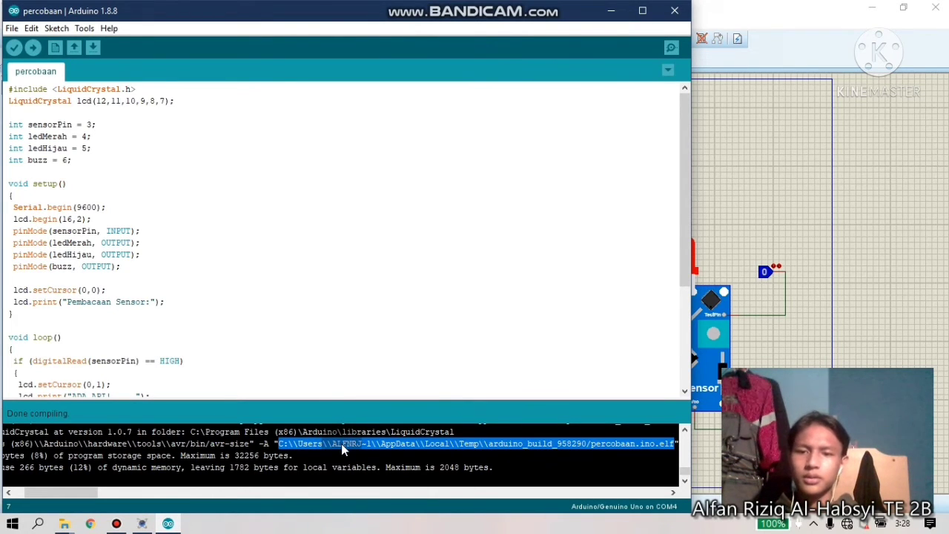
left_click(609, 12)
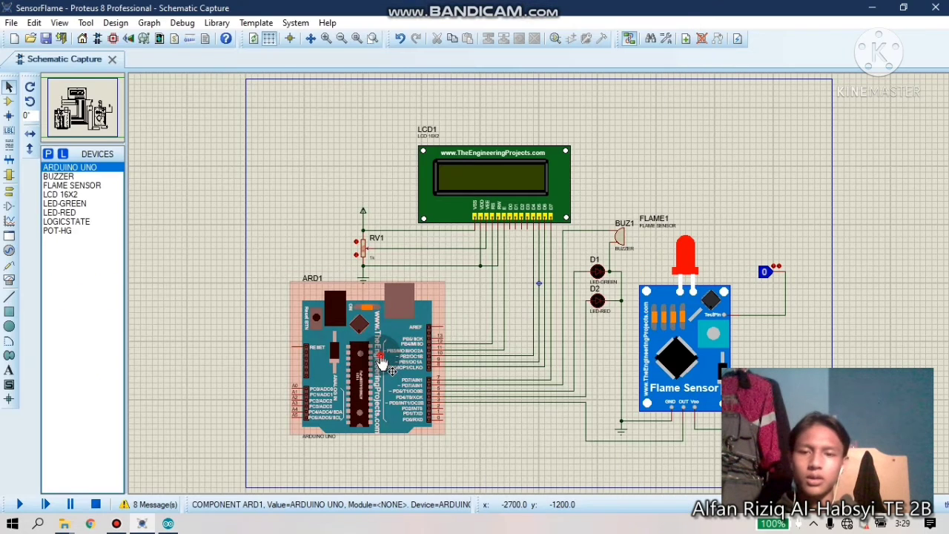
double_click(382, 356)
left_click(438, 205)
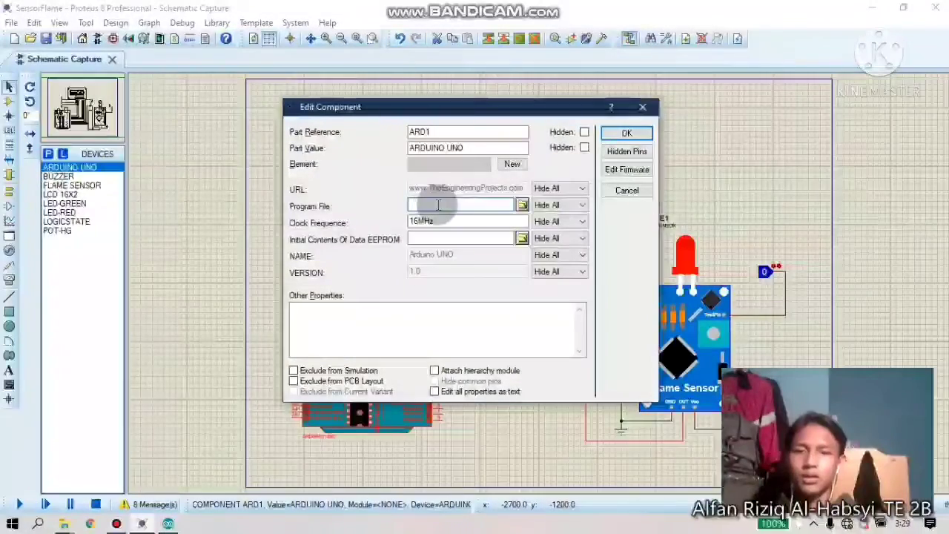
key("ctrl+v")
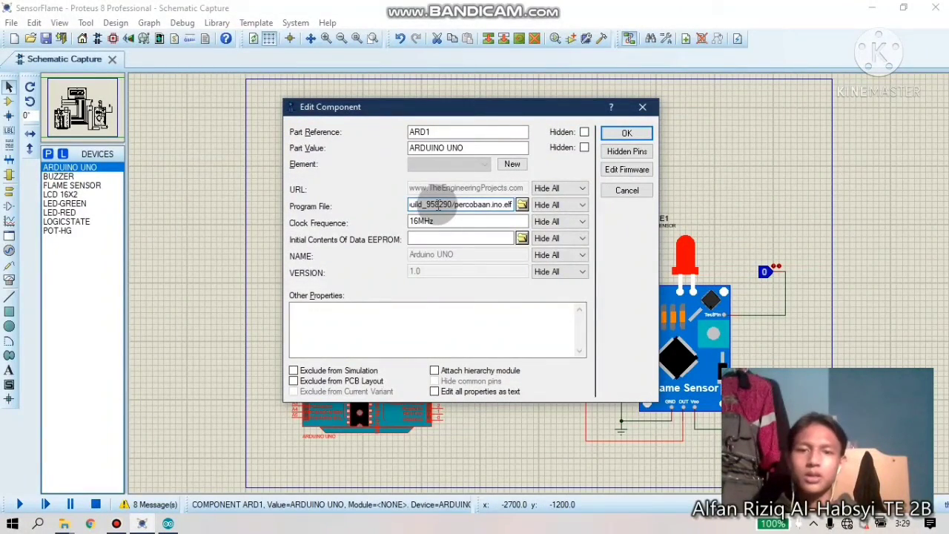
left_click(621, 134)
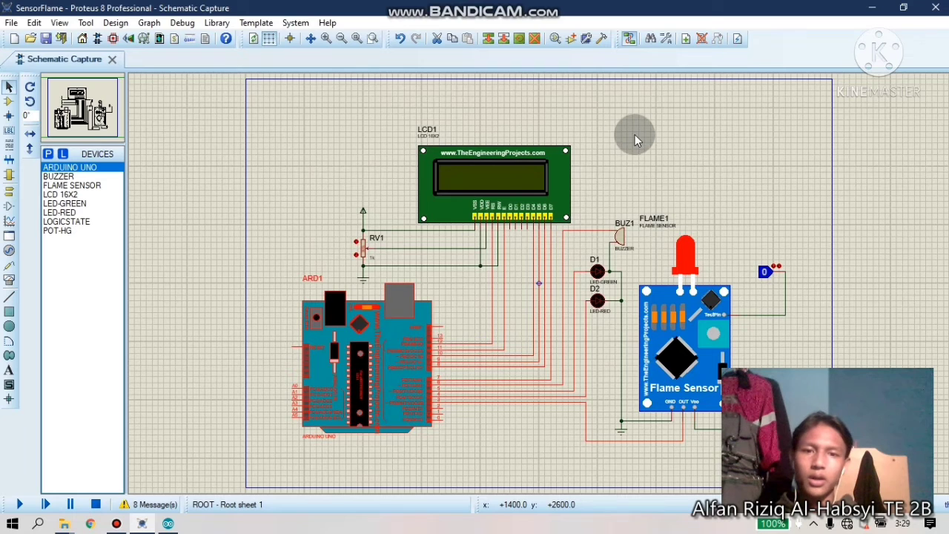
left_click(635, 134)
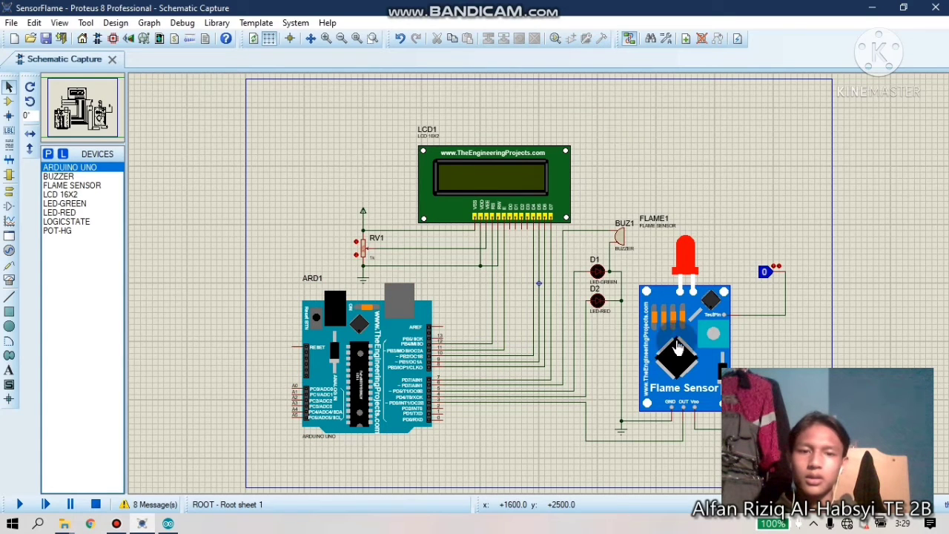
Run the simulation and test the flame sensor by switching its logic state to 1 and back to 0
left_click(19, 505)
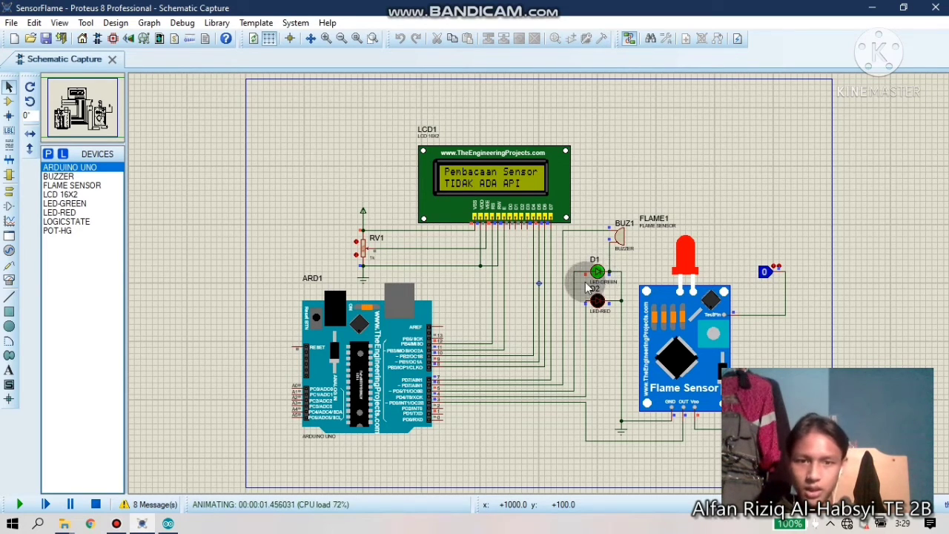
left_click(764, 276)
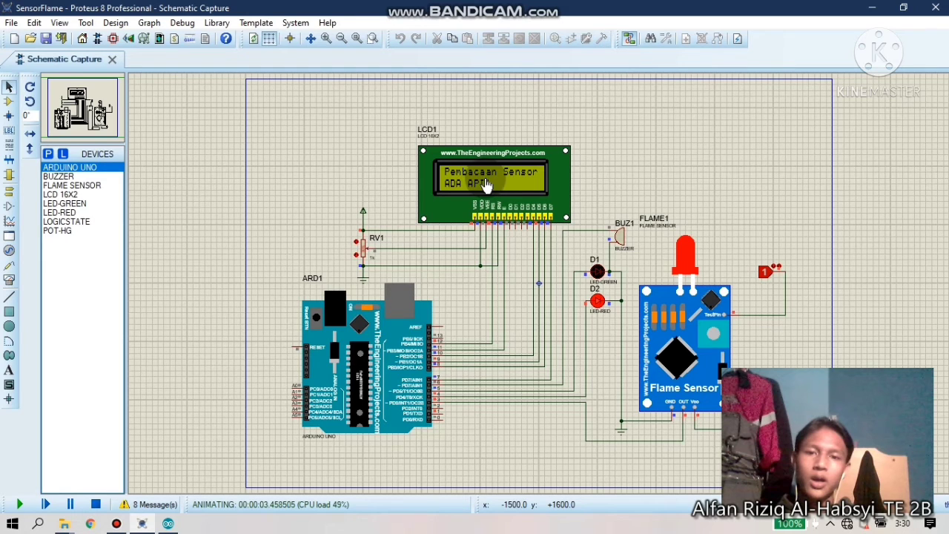
left_click(764, 273)
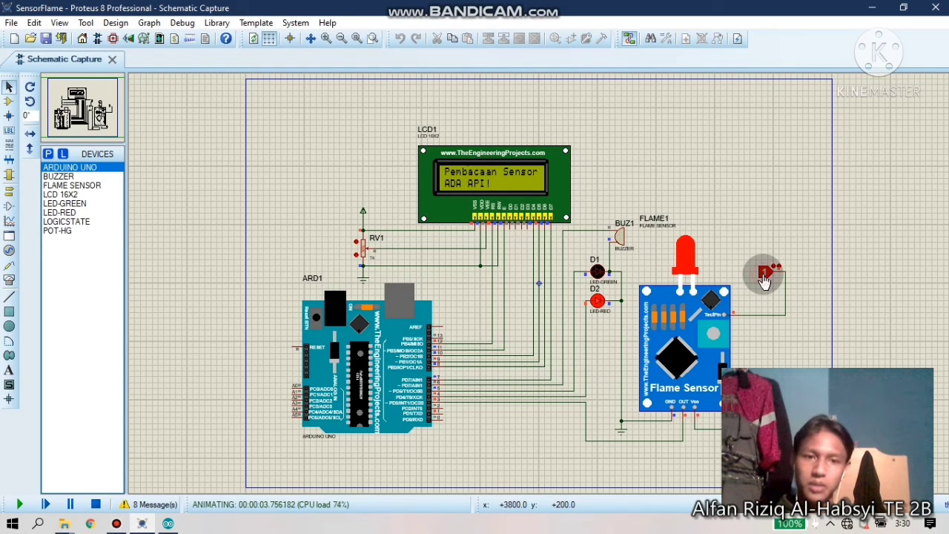
left_click(764, 276)
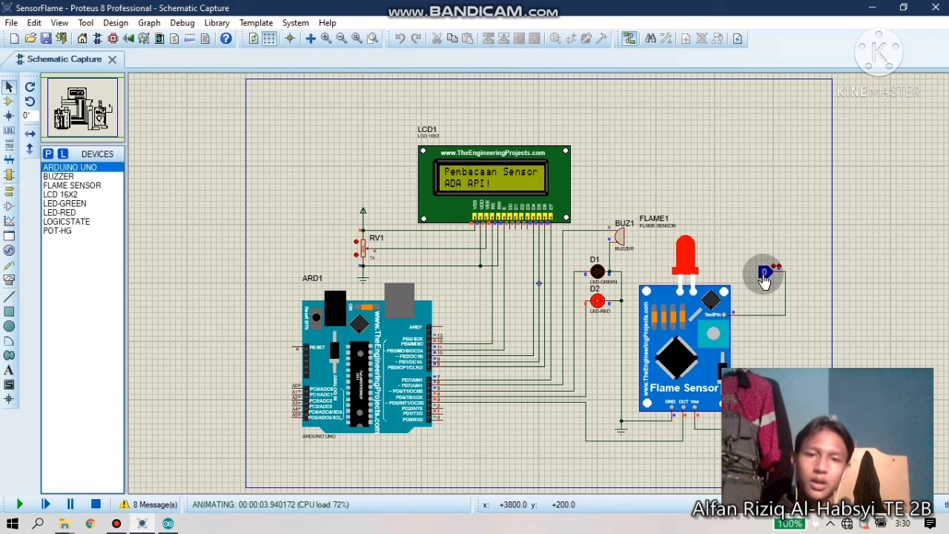